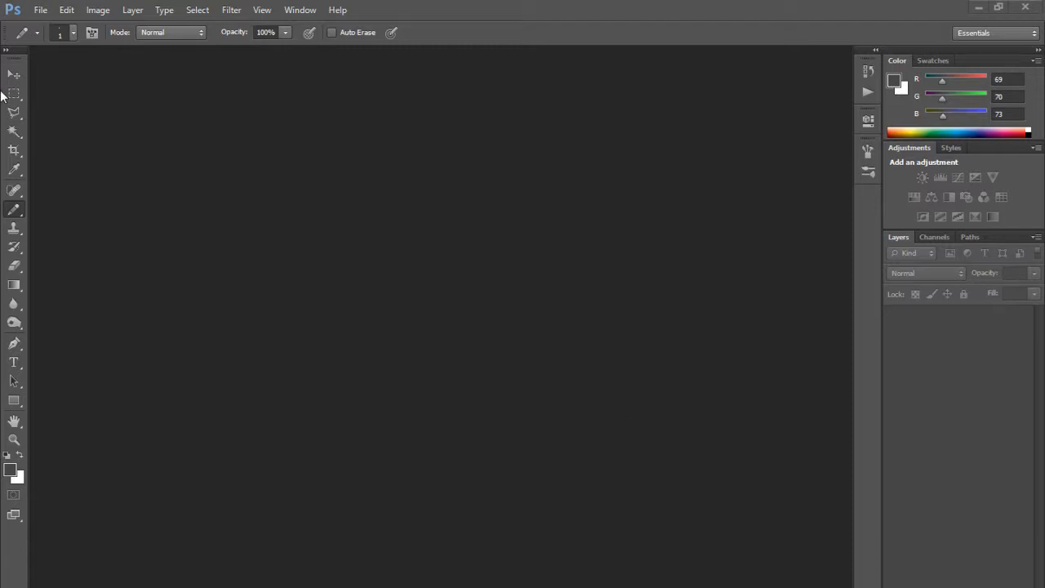
Step: Start a new document and name it "Background Paralax lab"
{"action": "left_click", "coordinate": [41, 13]}
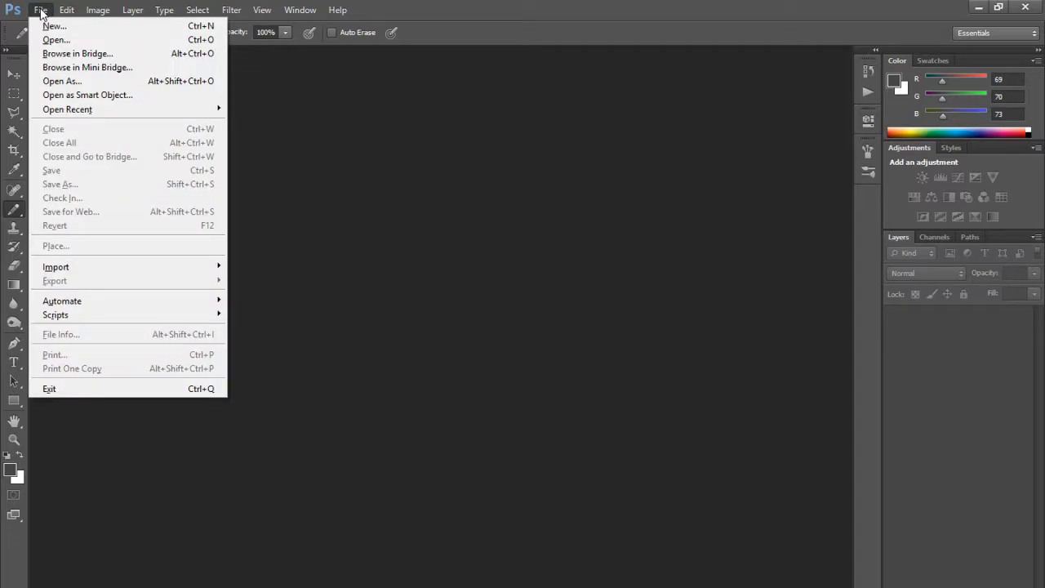
{"action": "left_click", "coordinate": [48, 26]}
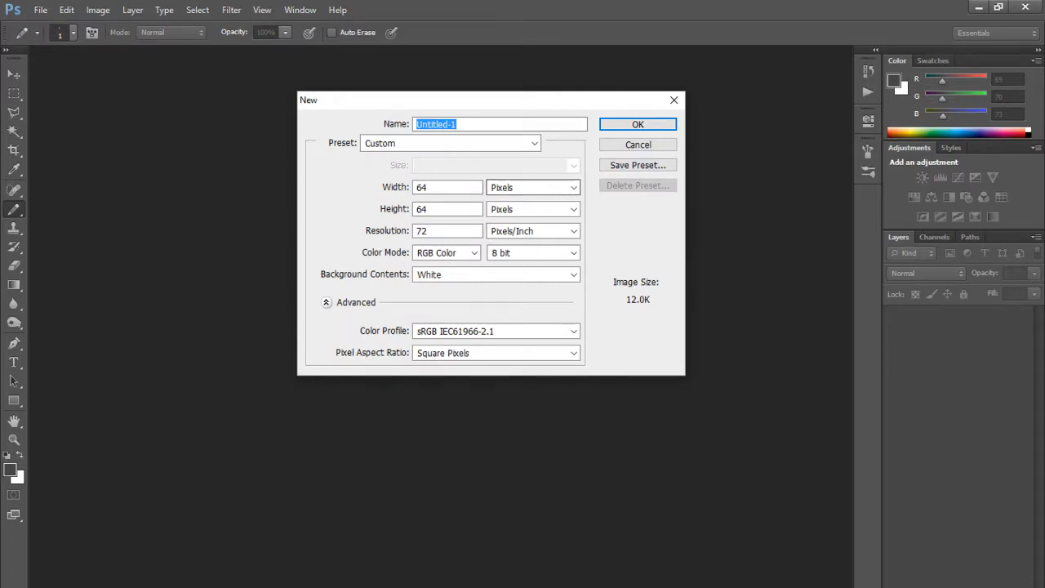
{"action": "key", "text": "alt+Tab"}
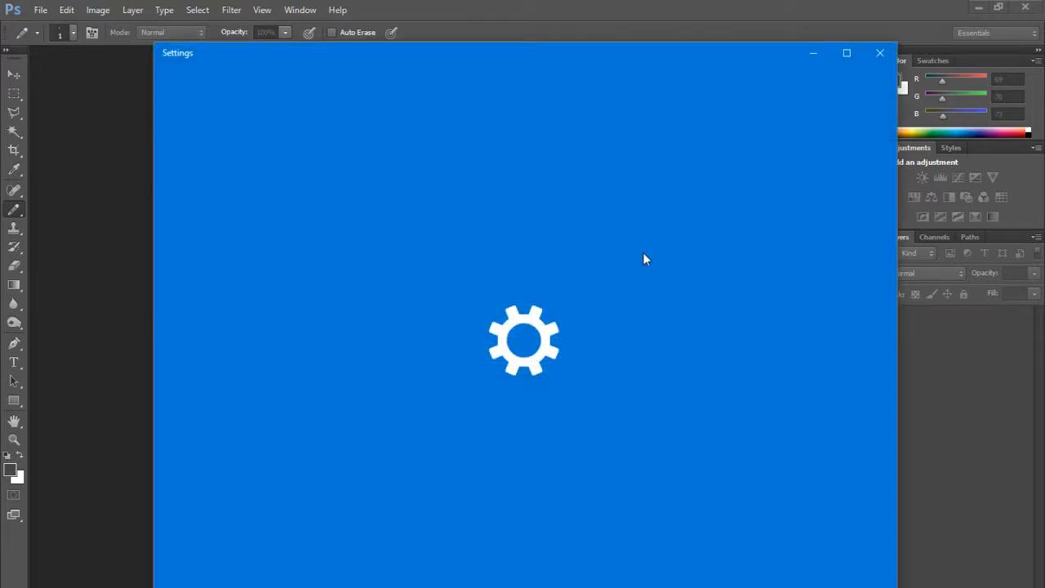
{"action": "left_click", "coordinate": [880, 52]}
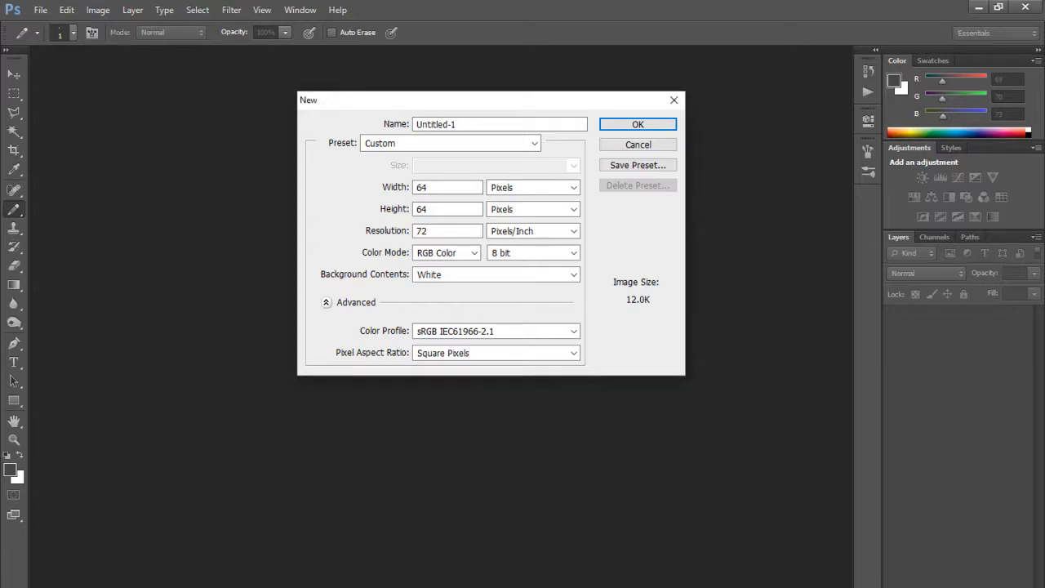
{"action": "left_click", "coordinate": [454, 123]}
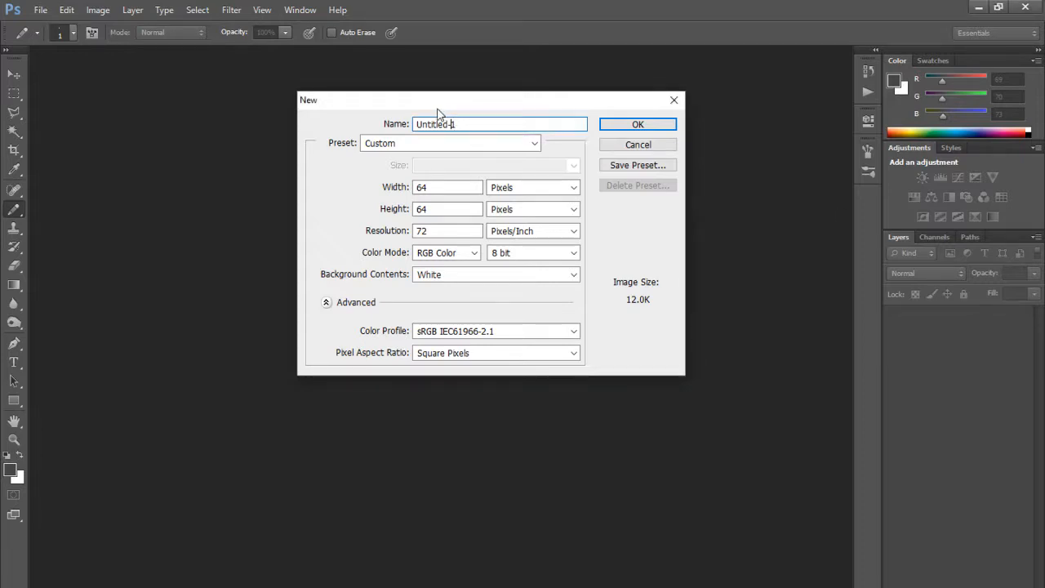
{"action": "left_click_drag", "start_coordinate": [466, 125], "coordinate": [361, 128]}
{"action": "key", "text": "BackSpace"}
{"action": "type", "text": "Background Parral"}
{"action": "key", "text": "BackSpace"}
{"action": "key", "text": "BackSpace"}
{"action": "key", "text": "BackSpace"}
{"action": "type", "text": "alax la"}
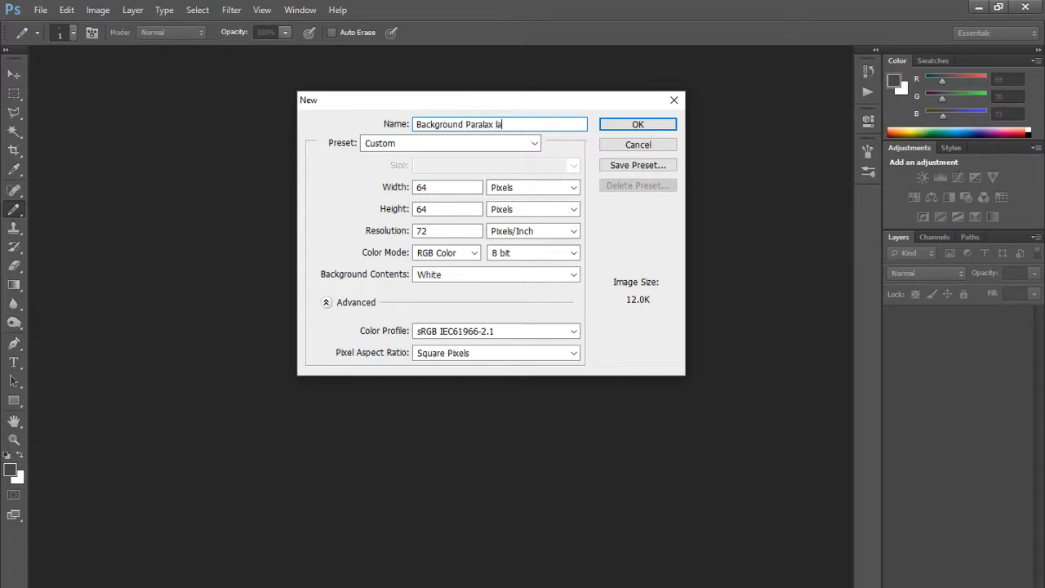
{"action": "type", "text": "b"}
Step: Set the new document's width and height to 128 pixels each and create it
{"action": "key", "text": "Tab"}
{"action": "key", "text": "Tab"}
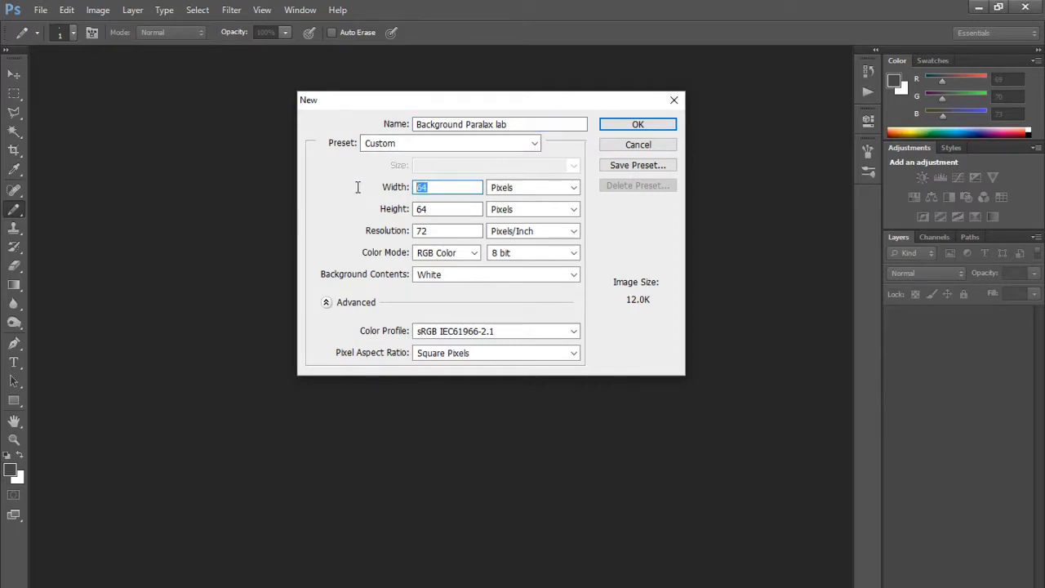
{"action": "type", "text": "128"}
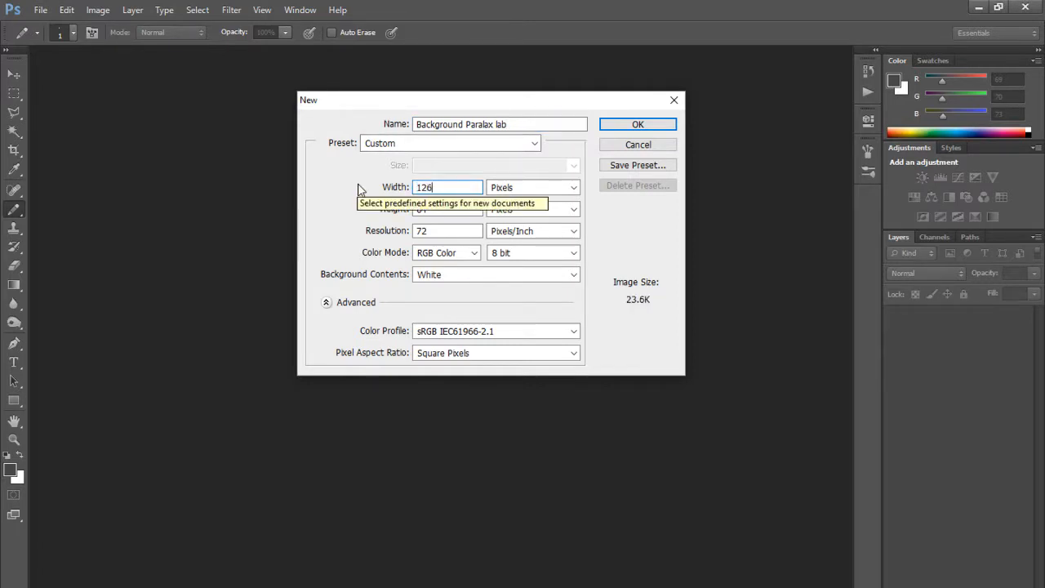
{"action": "key", "text": "BackSpace"}
{"action": "type", "text": "8"}
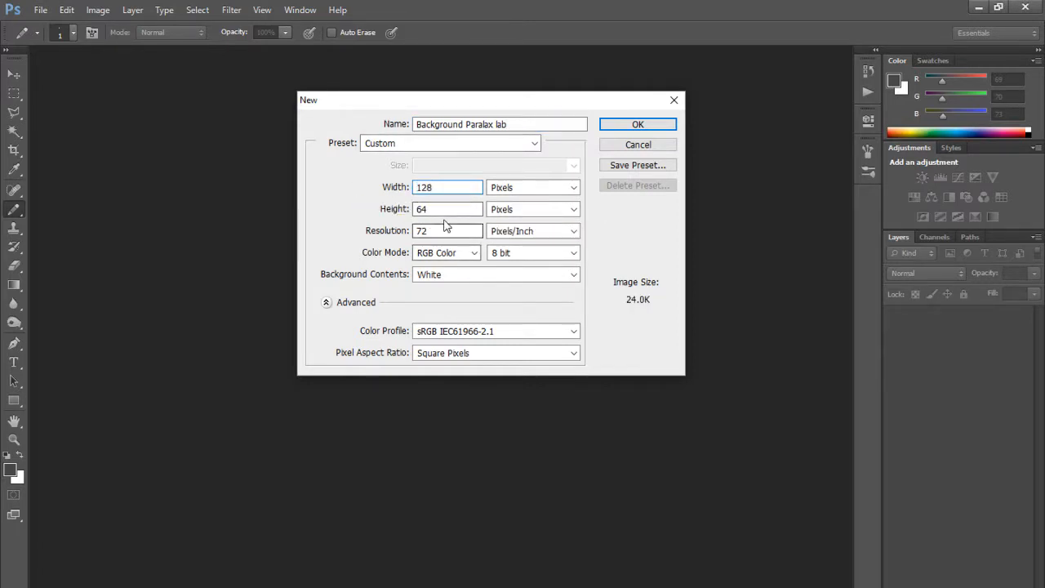
{"action": "key", "text": "Tab"}
{"action": "type", "text": "128"}
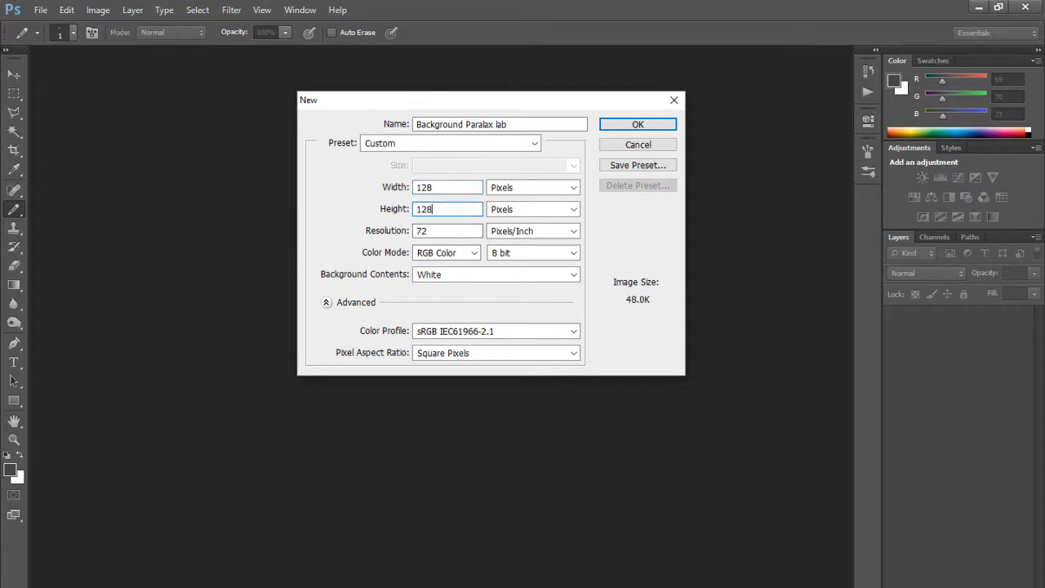
{"action": "left_click", "coordinate": [655, 125]}
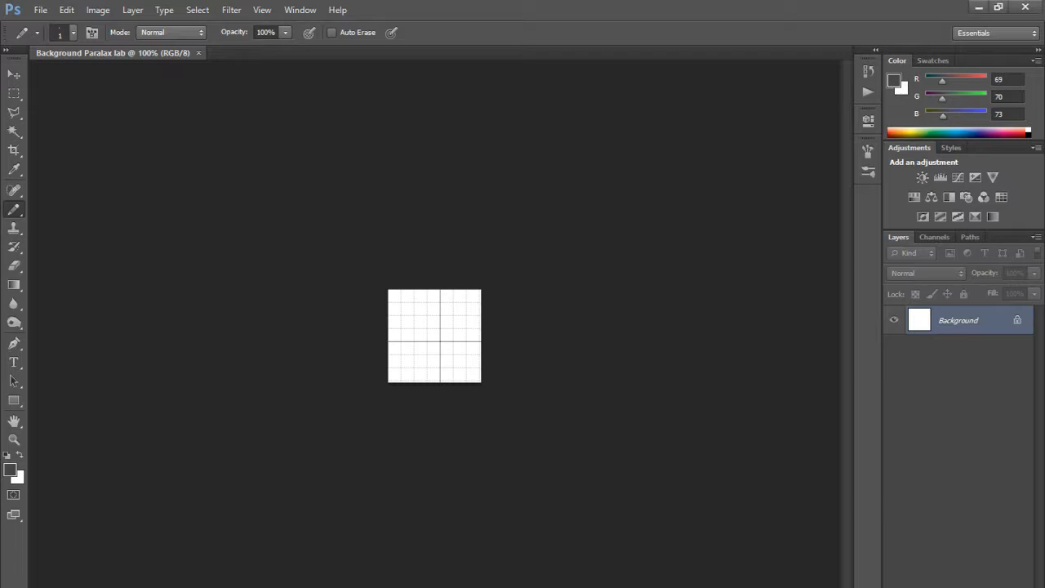
Step: Convert the locked Background into a regular layer and erase its whole white fill to transparency
{"action": "left_click", "coordinate": [675, 177]}
{"action": "key", "text": "ctrl+plus"}
{"action": "key", "text": "ctrl+plus"}
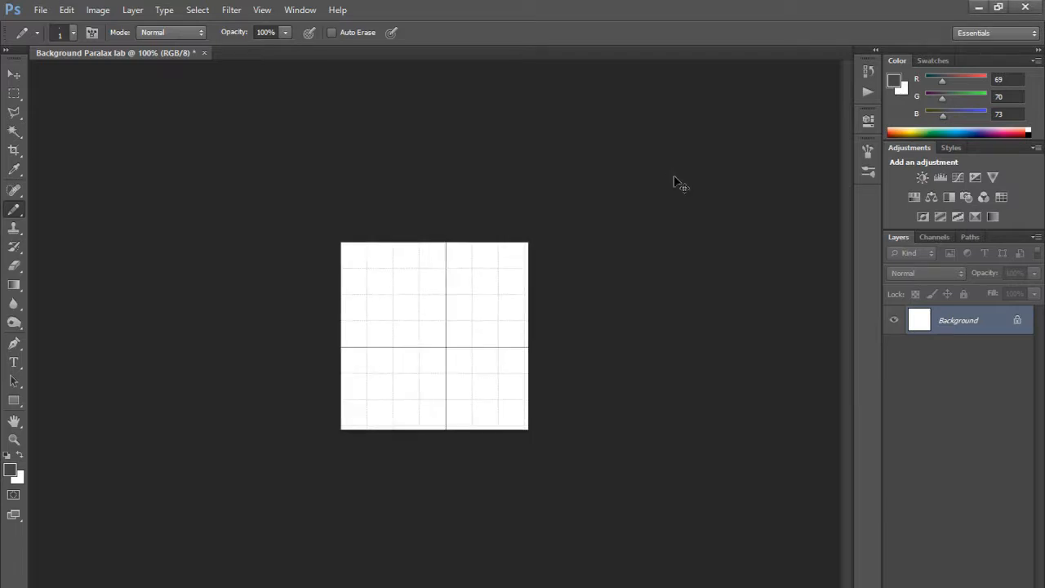
{"action": "key", "text": "ctrl+plus"}
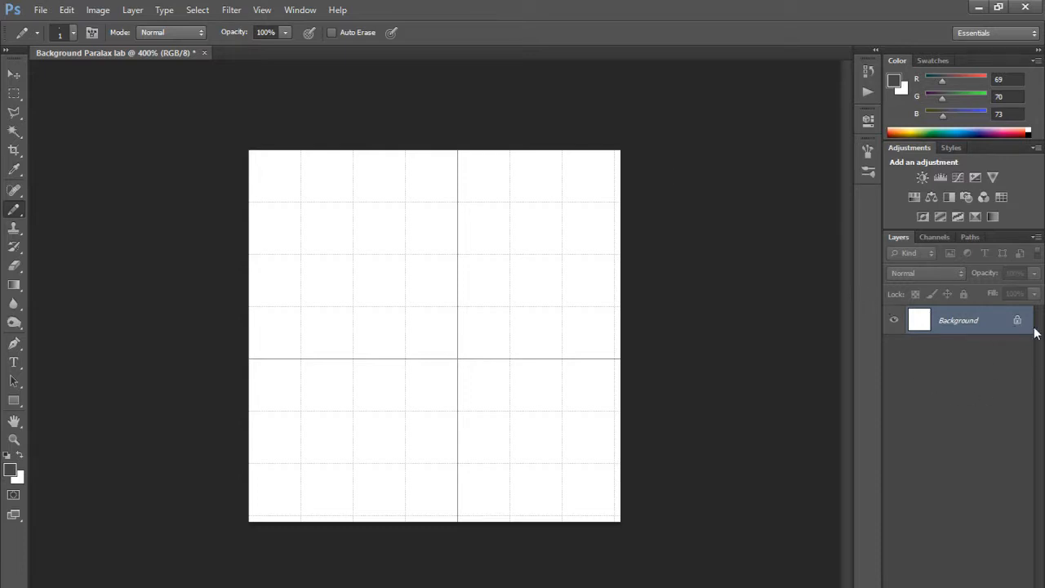
{"action": "key", "text": "ctrl+s"}
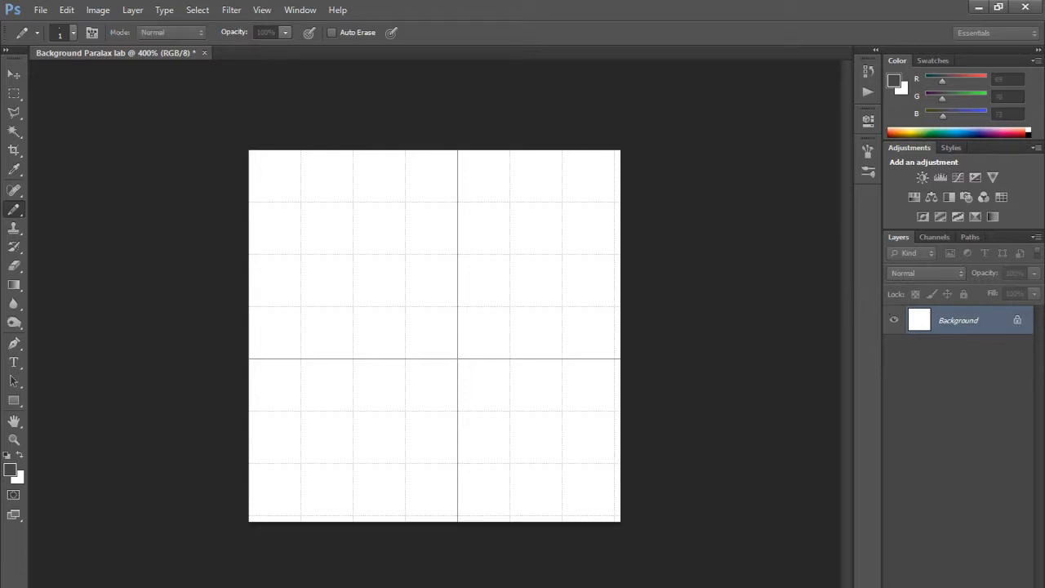
{"action": "key", "text": "Return"}
{"action": "key", "text": "ctrl+a"}
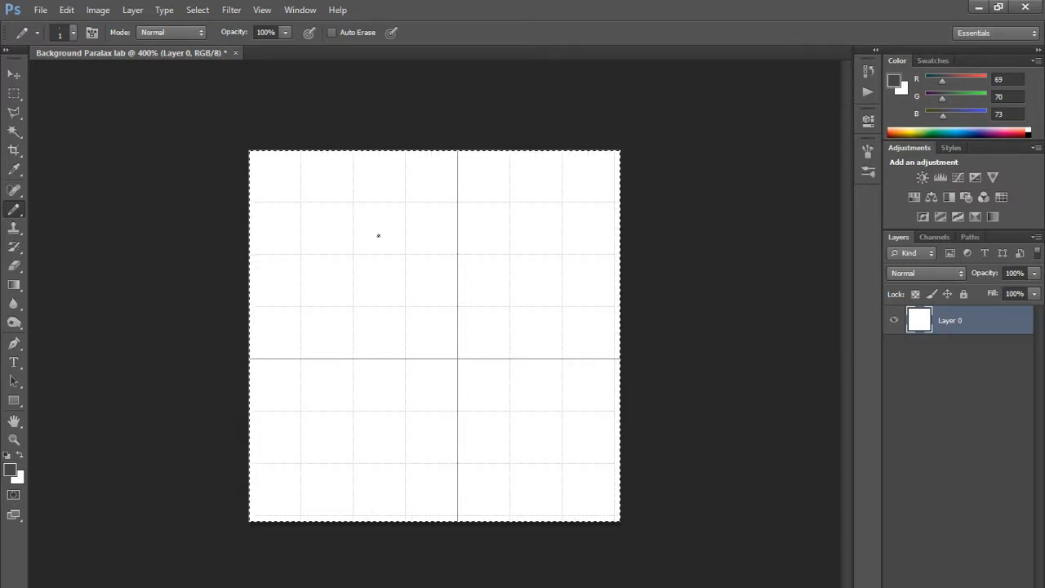
{"action": "key", "text": "Delete"}
{"action": "key", "text": "ctrl+d"}
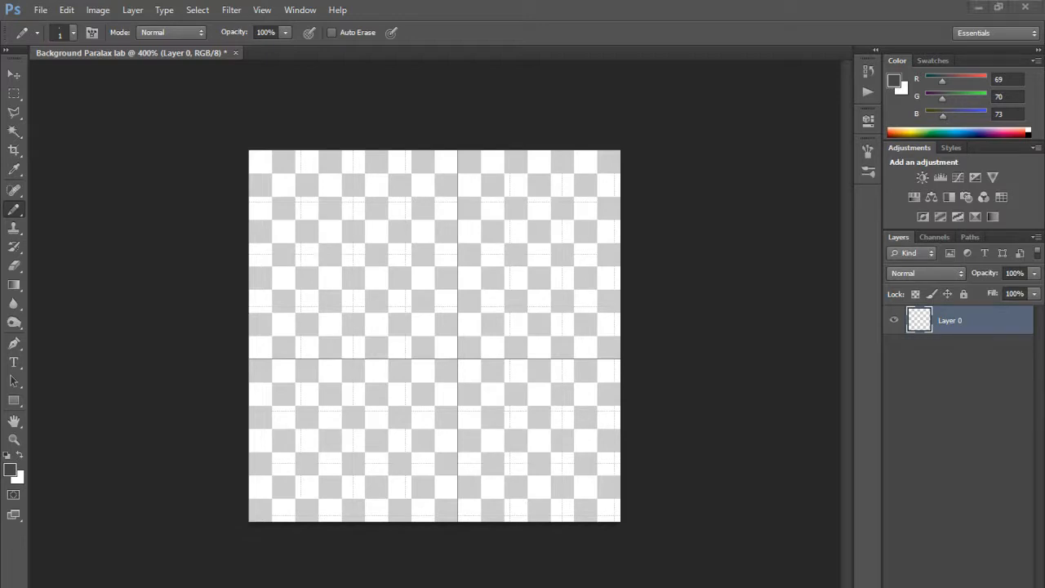
{"action": "left_click", "coordinate": [754, 230]}
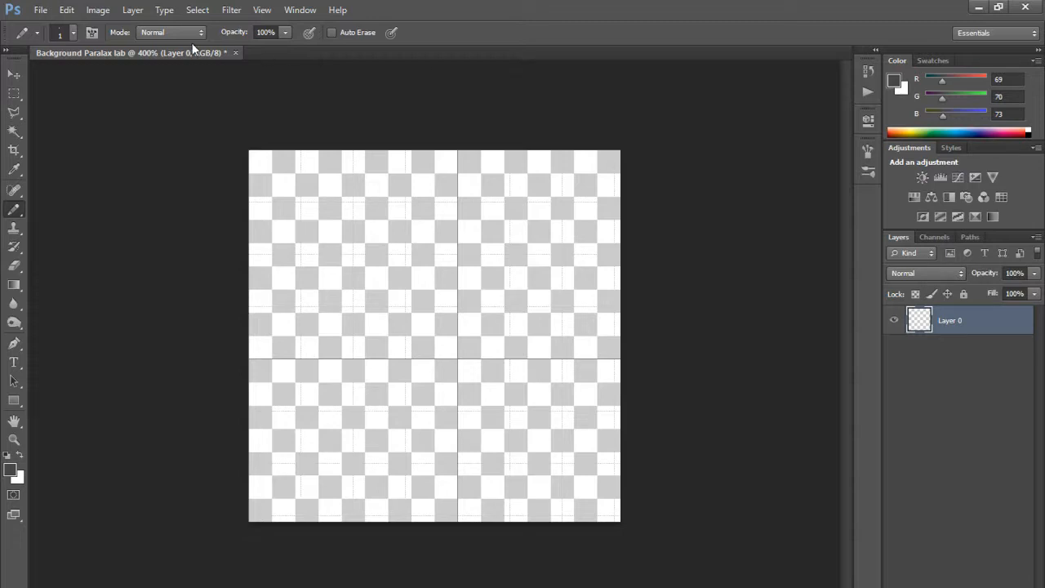
{"action": "left_click", "coordinate": [109, 12]}
{"action": "mouse_move", "coordinate": [118, 26]}
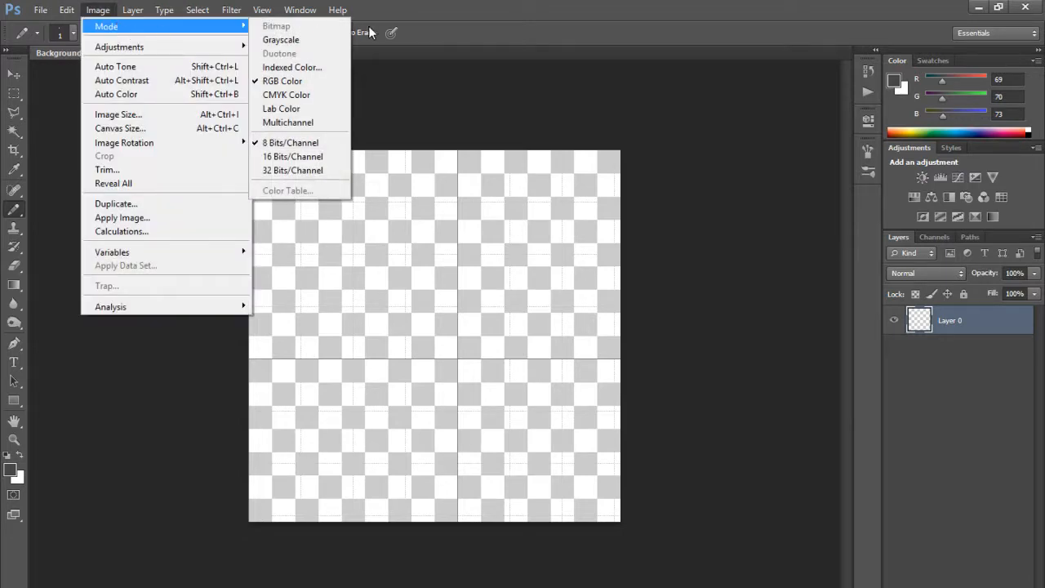
{"action": "left_click", "coordinate": [393, 7]}
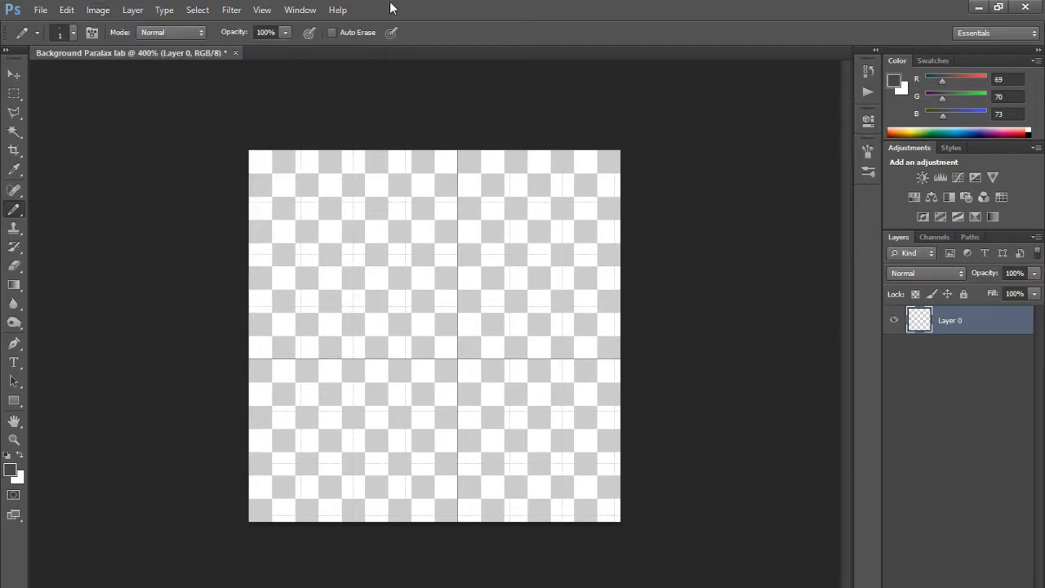
Step: Set the foreground color to black
{"action": "left_click", "coordinate": [1027, 129]}
{"action": "left_click", "coordinate": [1029, 134]}
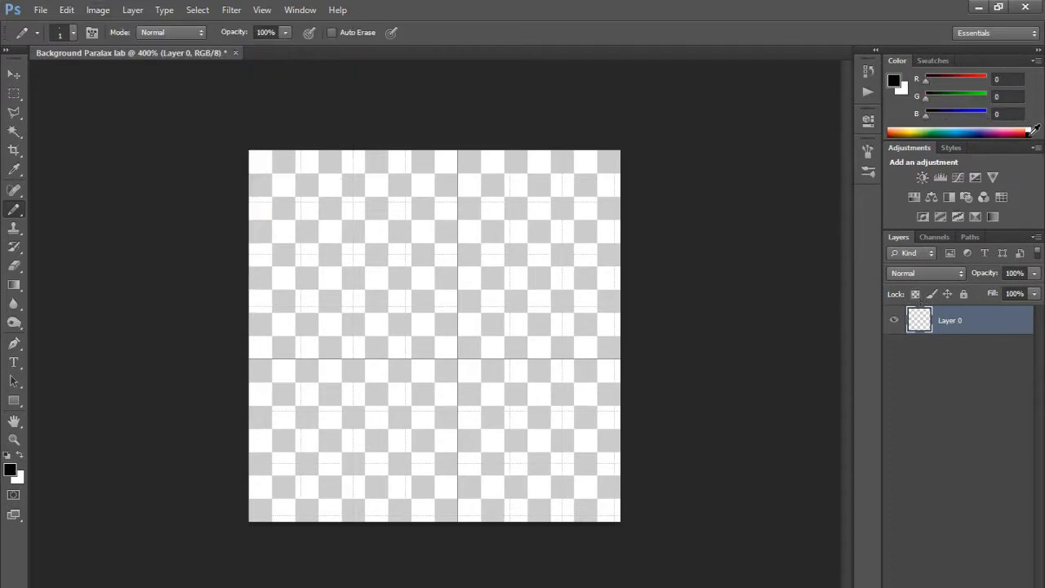
{"action": "key", "text": "ctrl+plus"}
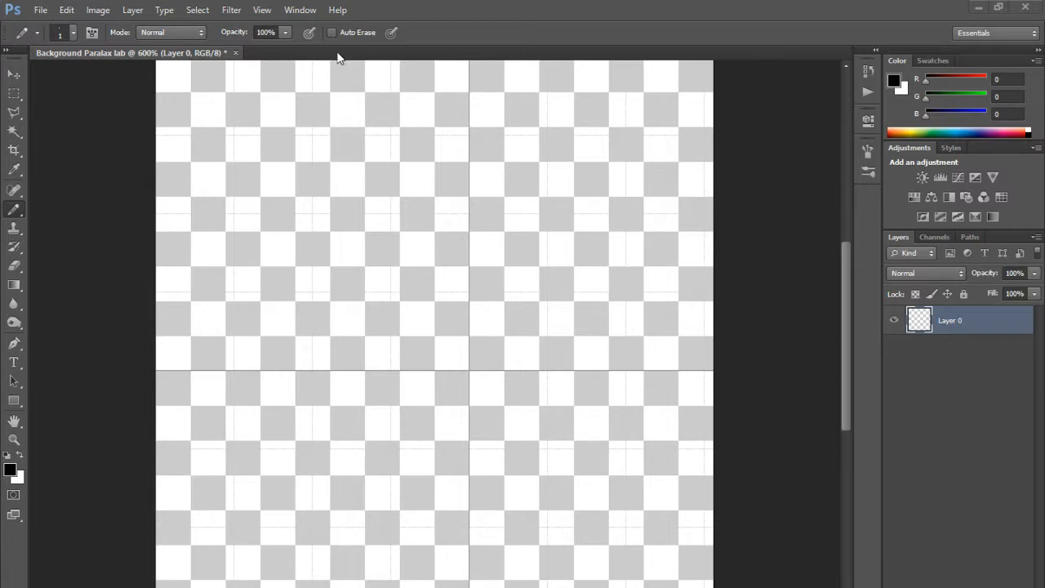
Step: Open the sprite image "Untitled 11 copy.png" as a separate document
{"action": "left_click_drag", "start_coordinate": [327, 128], "coordinate": [327, 58]}
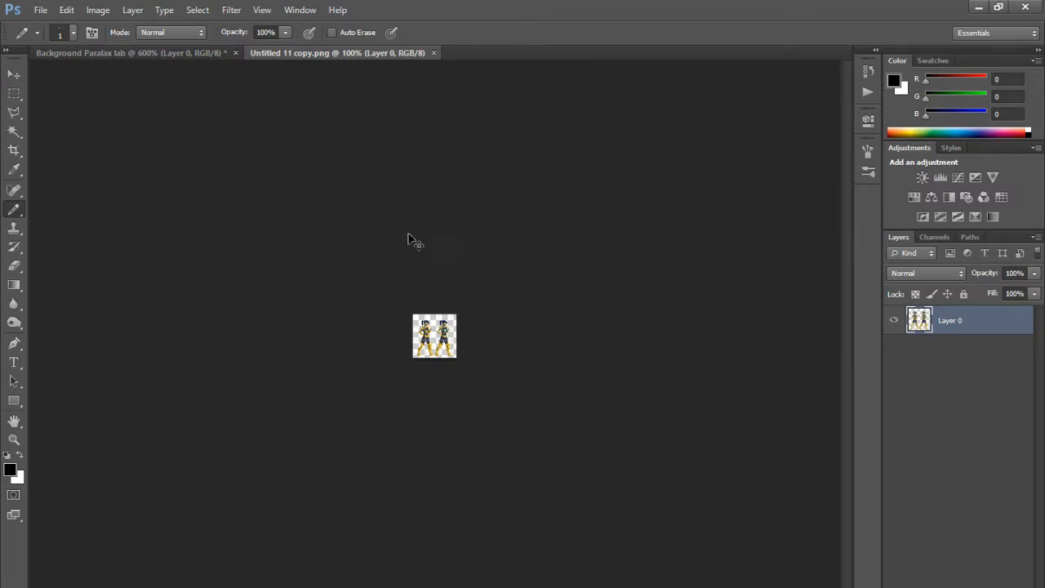
{"action": "key", "text": "ctrl+plus"}
{"action": "key", "text": "ctrl+plus"}
{"action": "key", "text": "ctrl+plus"}
{"action": "key", "text": "ctrl+plus"}
{"action": "key", "text": "ctrl+plus"}
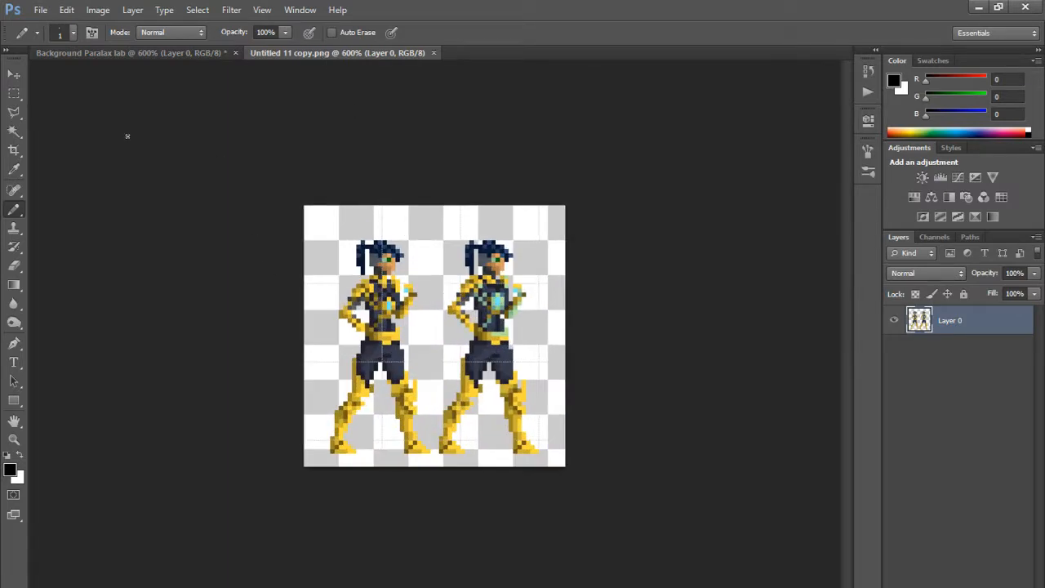
Step: Copy the left-hand character from the sprite image with a rectangular selection and paste it into the Background Paralax lab document
{"action": "left_click", "coordinate": [13, 93]}
{"action": "left_click_drag", "start_coordinate": [305, 207], "coordinate": [433, 466]}
{"action": "left_click", "coordinate": [139, 51]}
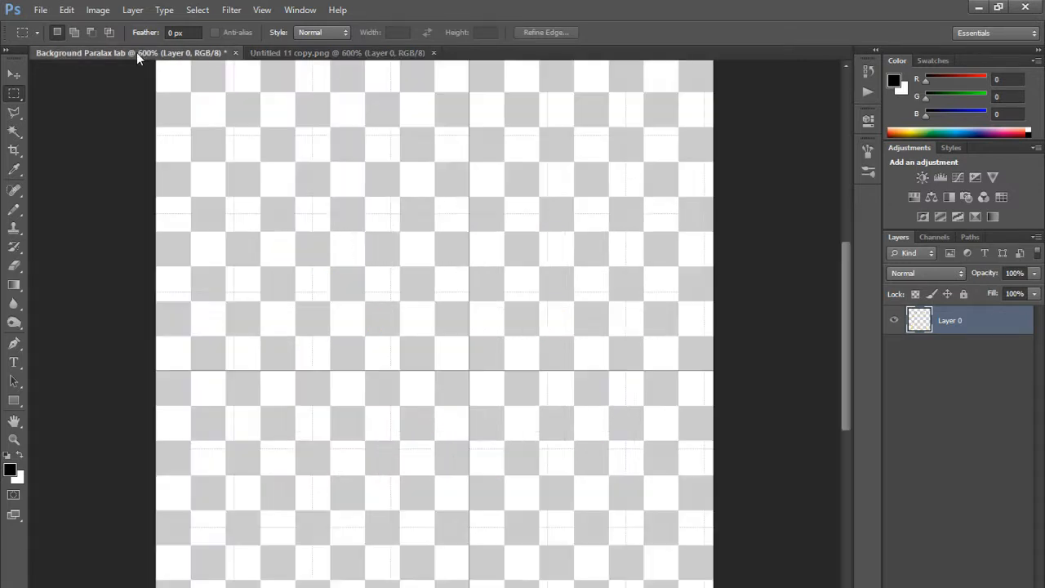
{"action": "key", "text": "ctrl+v"}
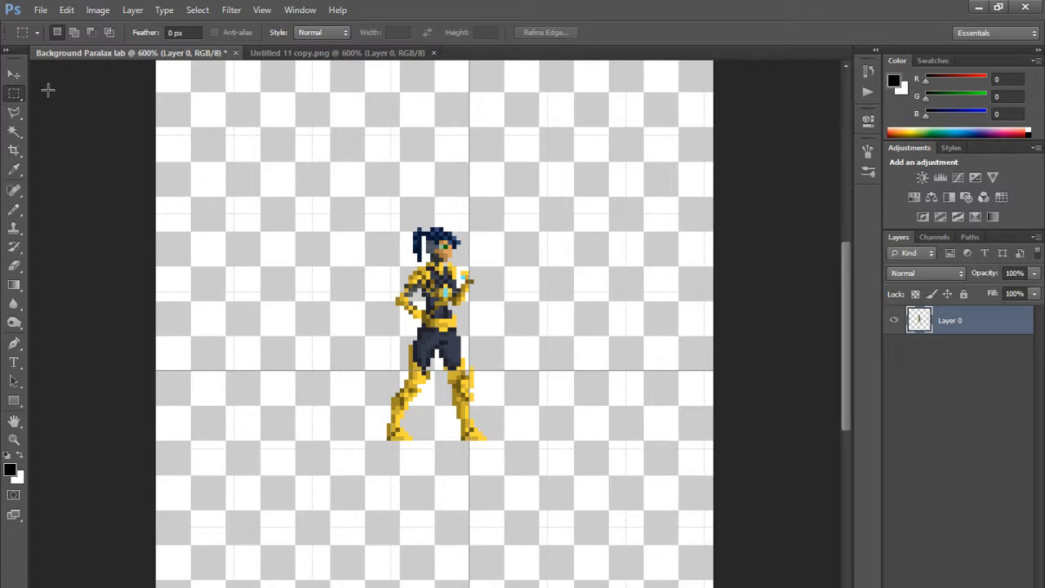
Step: Move the pasted character on Layer 0 down so its feet rest on the canvas's lower edge
{"action": "left_click", "coordinate": [7, 75]}
{"action": "scroll", "coordinate": [440, 286], "scroll_direction": "down", "scroll_amount": 2}
{"action": "left_click_drag", "start_coordinate": [446, 241], "coordinate": [438, 414]}
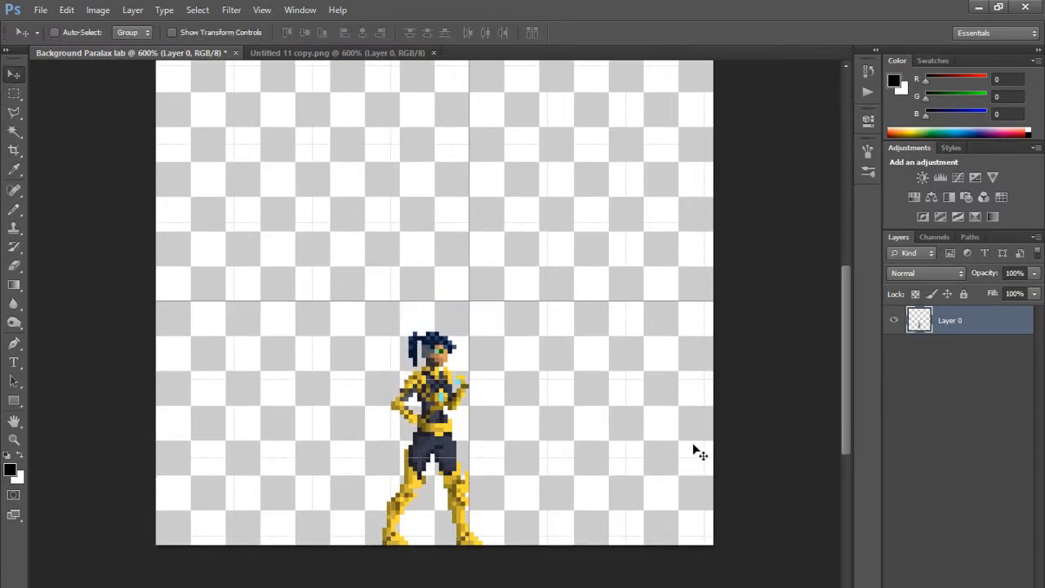
Step: Add a new layer above Layer 0 and copy the character from Layer 0 onto it
{"action": "key", "text": "ctrl+shift+alt+n"}
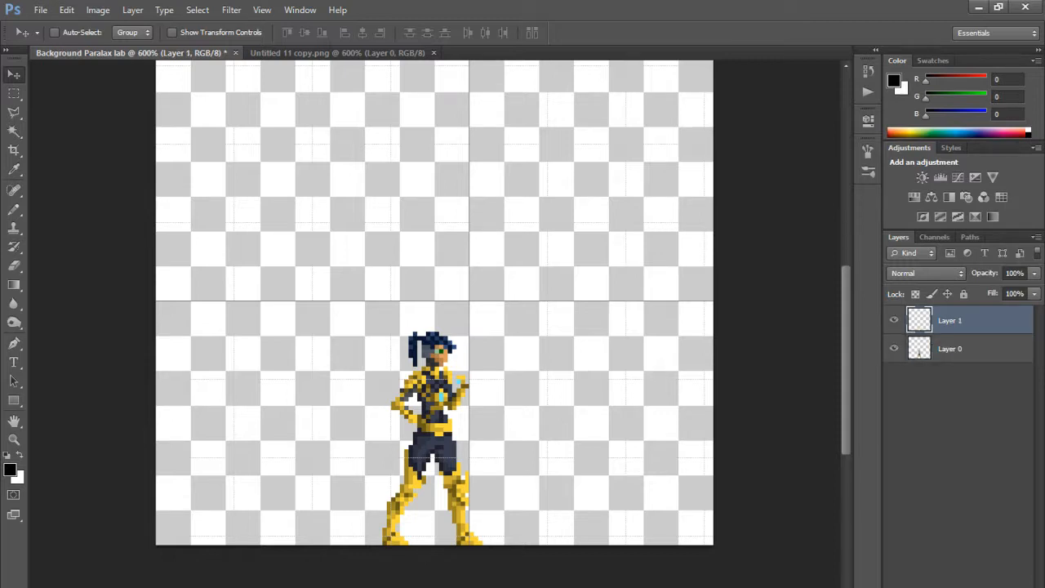
{"action": "left_click", "coordinate": [925, 348]}
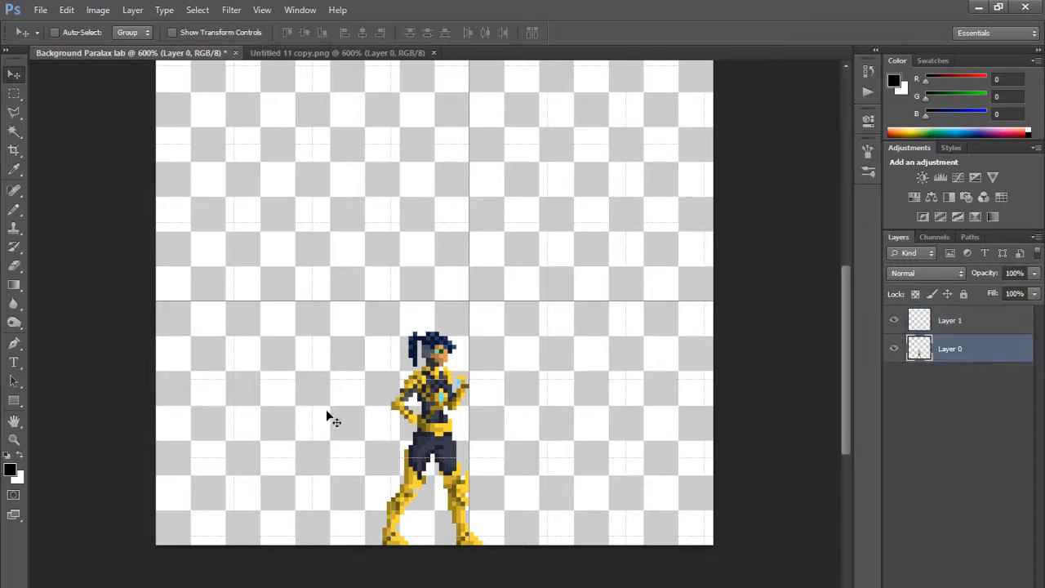
{"action": "key", "text": "ctrl+a"}
{"action": "key", "text": "ctrl+c"}
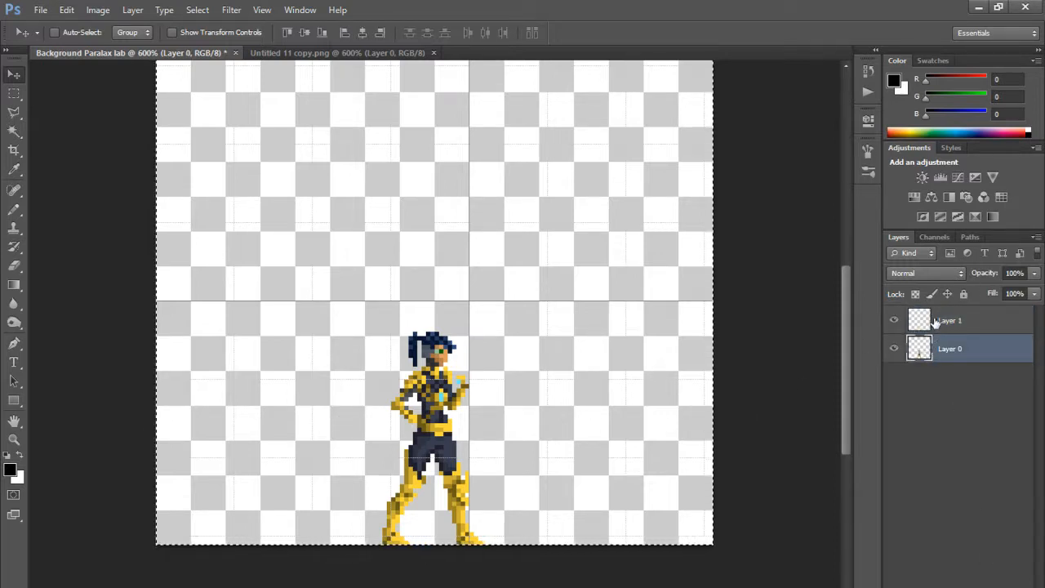
{"action": "left_click", "coordinate": [930, 321]}
{"action": "key", "text": "ctrl+v"}
Step: Delete the entire contents of Layer 0, keeping the layer itself
{"action": "left_click", "coordinate": [902, 356]}
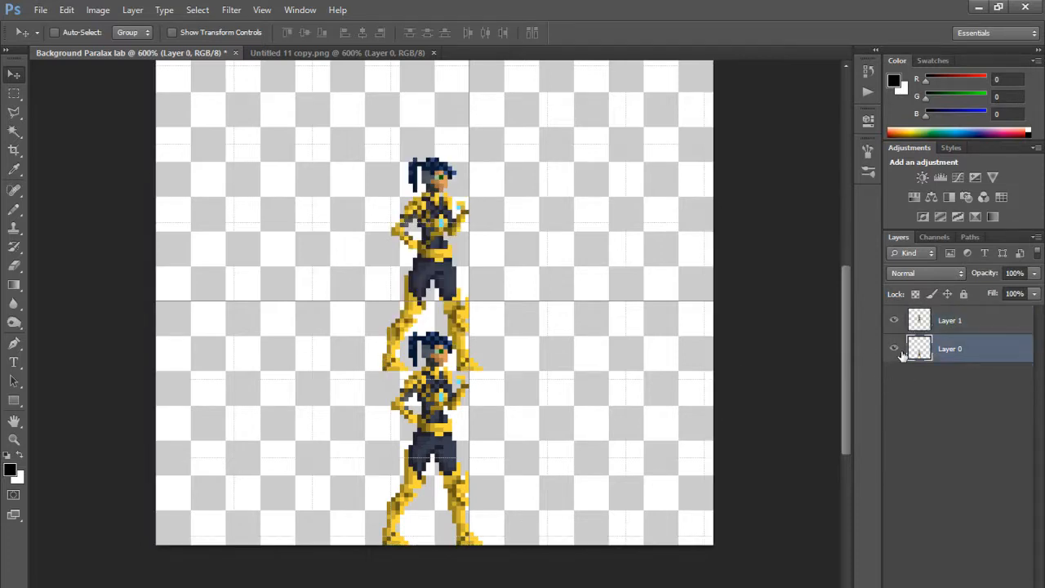
{"action": "key", "text": "ctrl+a"}
{"action": "key", "text": "Delete"}
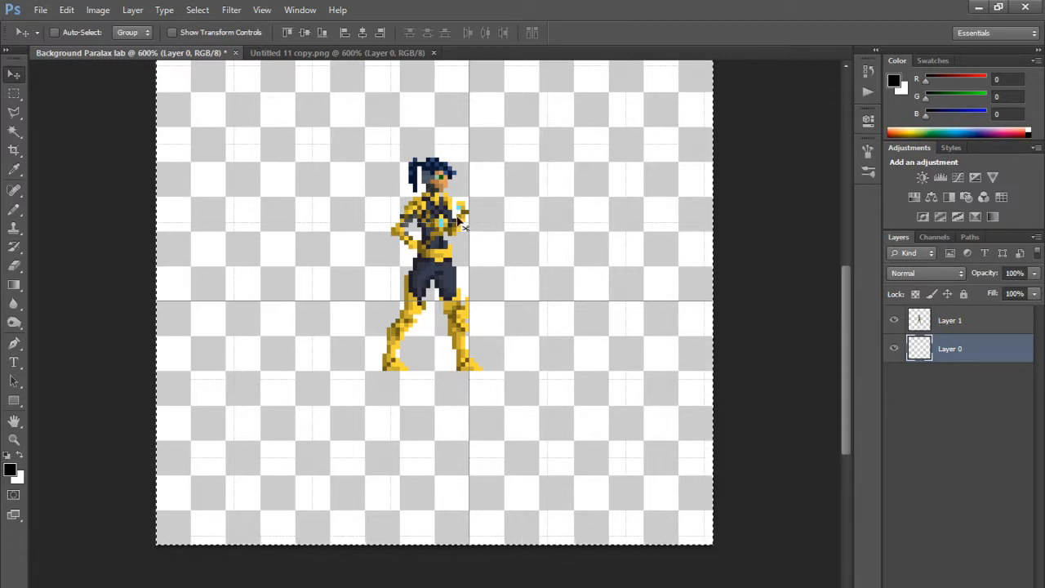
Step: Move the character on Layer 1 down to the canvas's lower edge and rename the layer "Ayvn"
{"action": "left_click", "coordinate": [933, 327]}
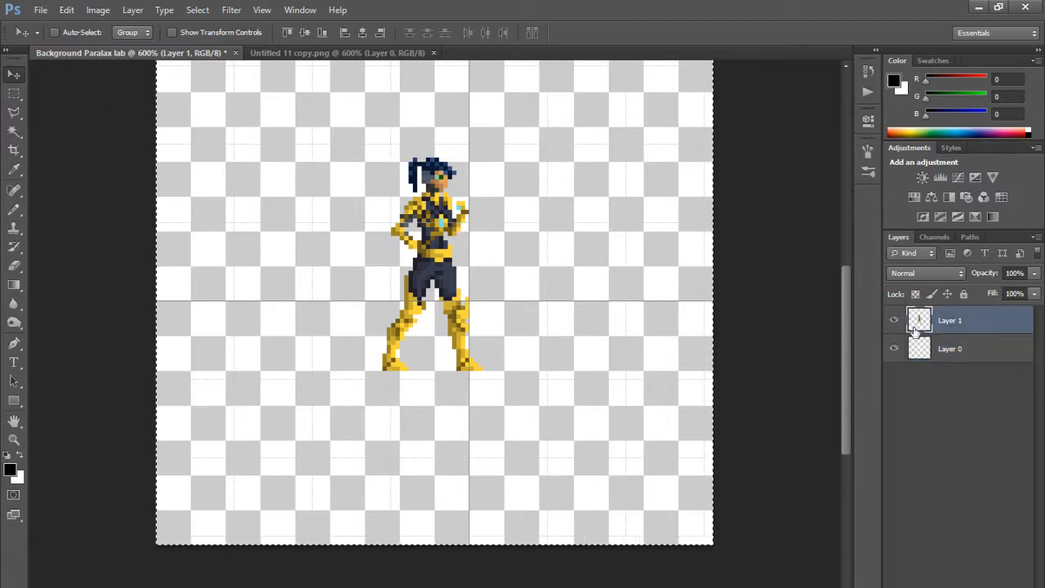
{"action": "left_click_drag", "start_coordinate": [408, 237], "coordinate": [436, 395]}
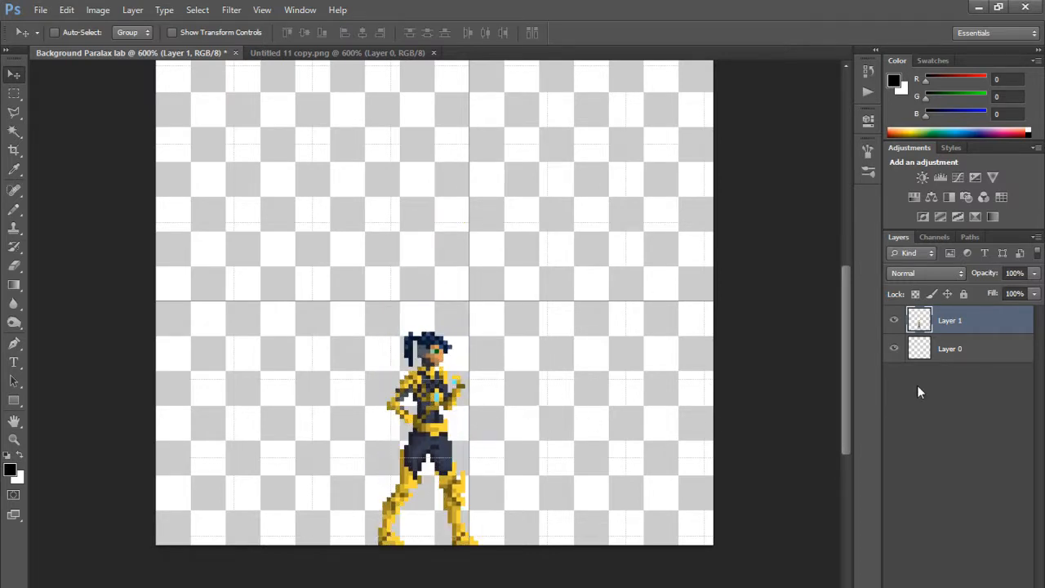
{"action": "double_click", "coordinate": [949, 321]}
{"action": "type", "text": "Ayvn"}
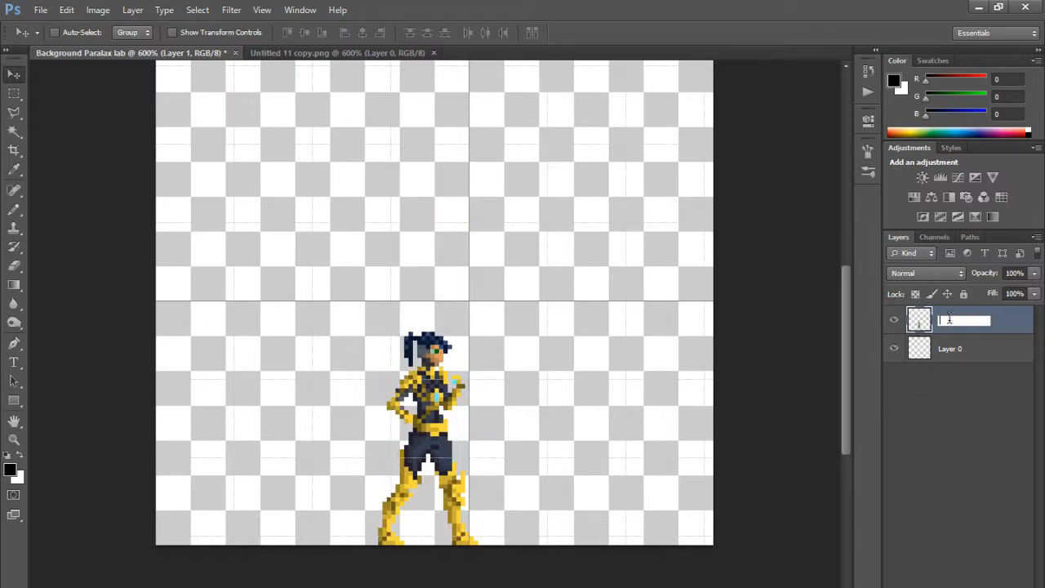
{"action": "key", "text": "Return"}
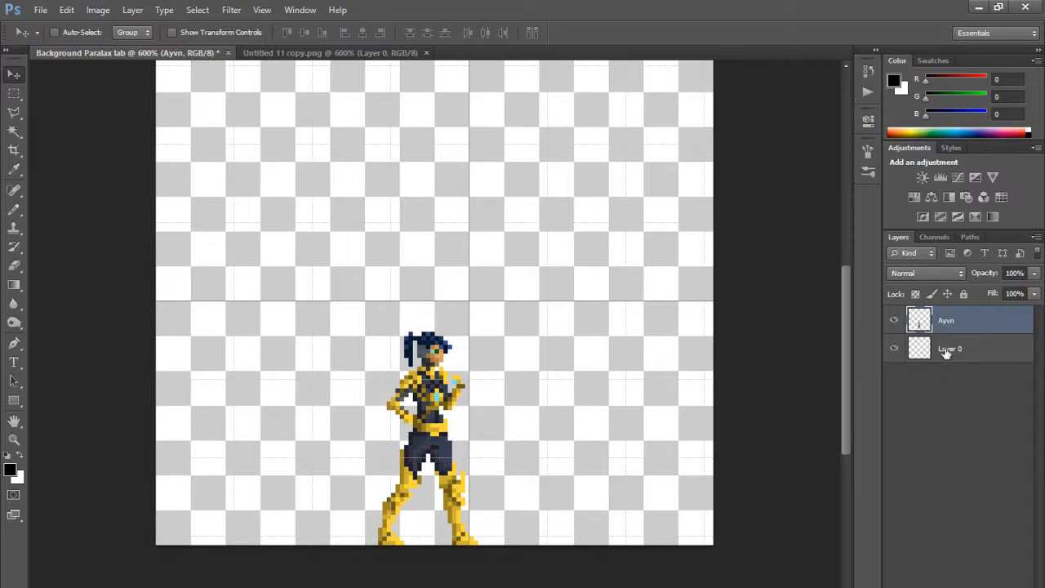
Step: Rename Layer 0 as "Outline'"
{"action": "left_click", "coordinate": [946, 352]}
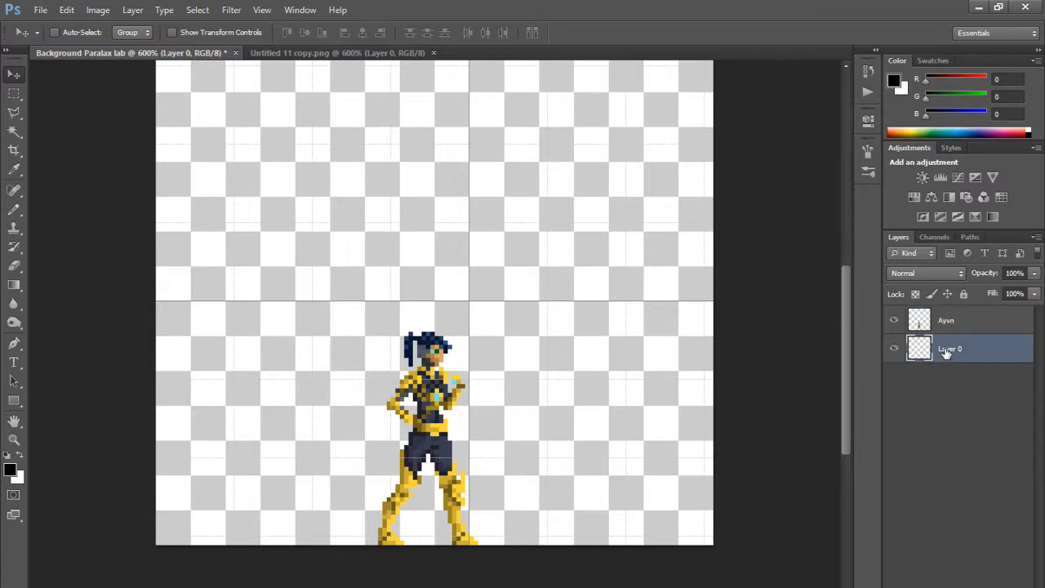
{"action": "double_click", "coordinate": [943, 346]}
{"action": "key", "text": "BackSpace"}
{"action": "type", "text": "Outline"}
{"action": "key", "text": "Return"}
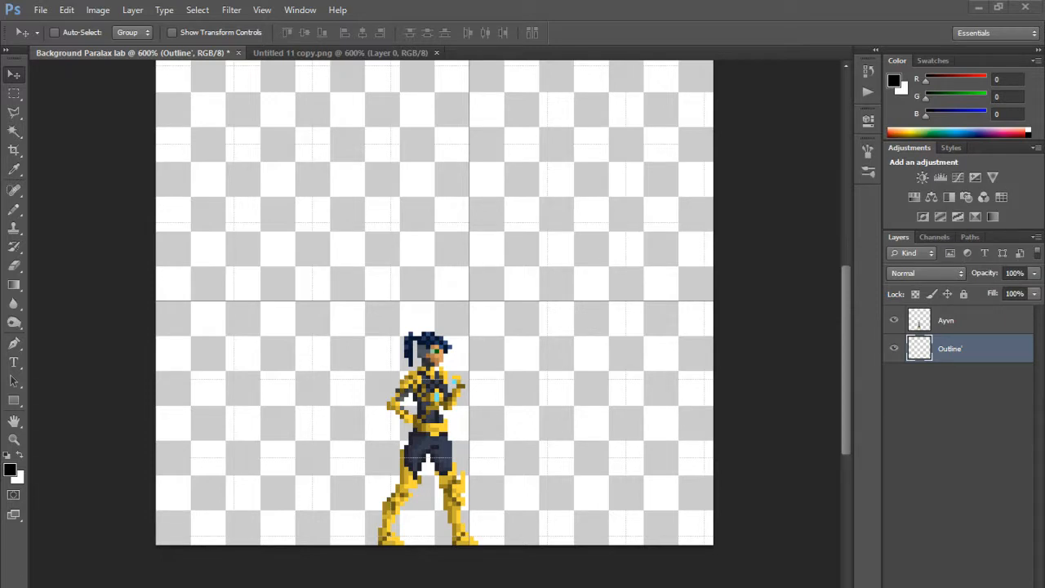
Step: Move the Outline' layer above the Ayvn layer and hide Ayvn, with the 1 px Pencil tool active for drawing
{"action": "left_click", "coordinate": [14, 210]}
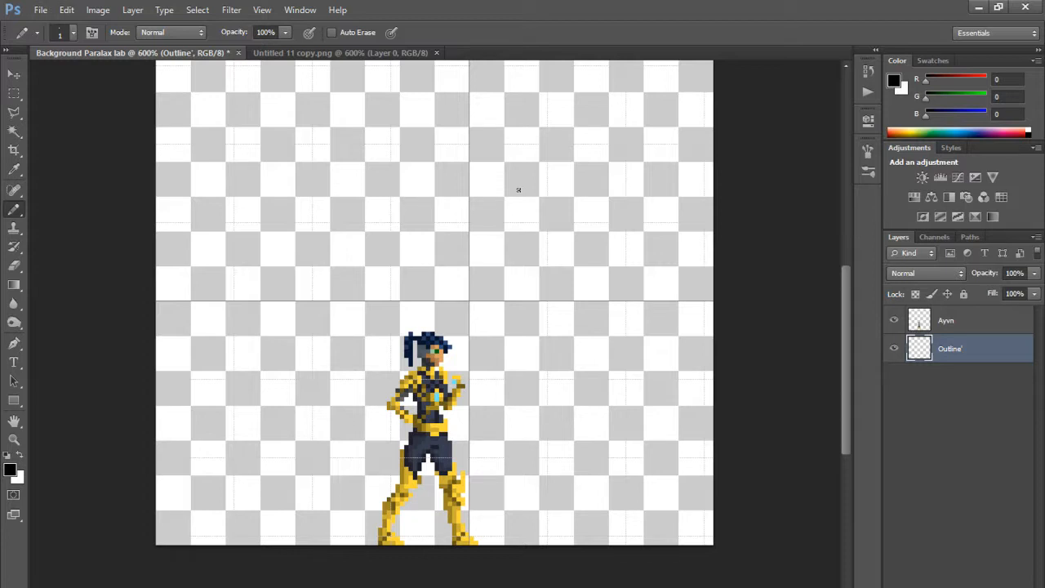
{"action": "left_click_drag", "start_coordinate": [934, 357], "coordinate": [939, 312]}
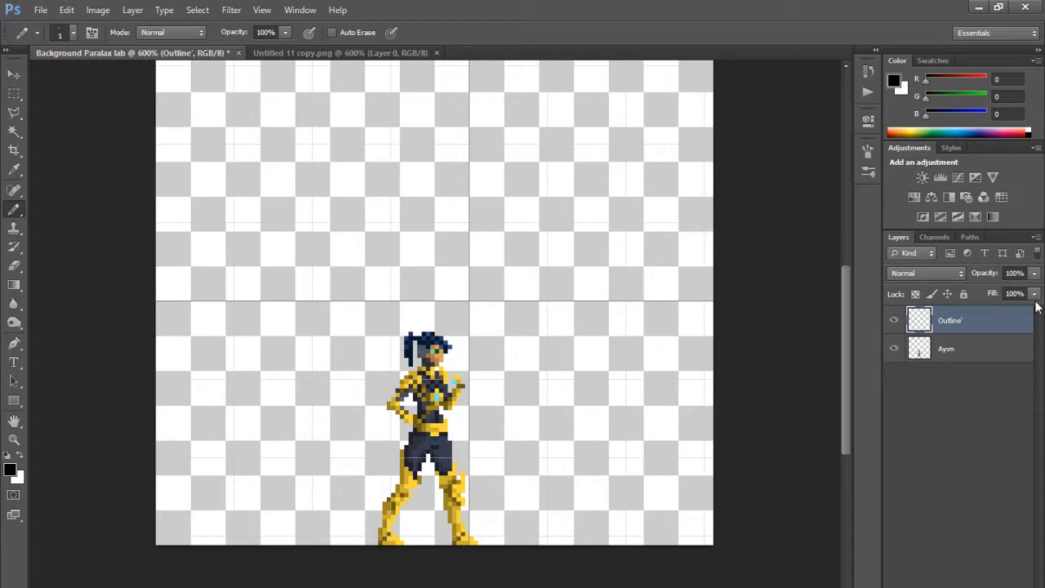
{"action": "left_click", "coordinate": [894, 349]}
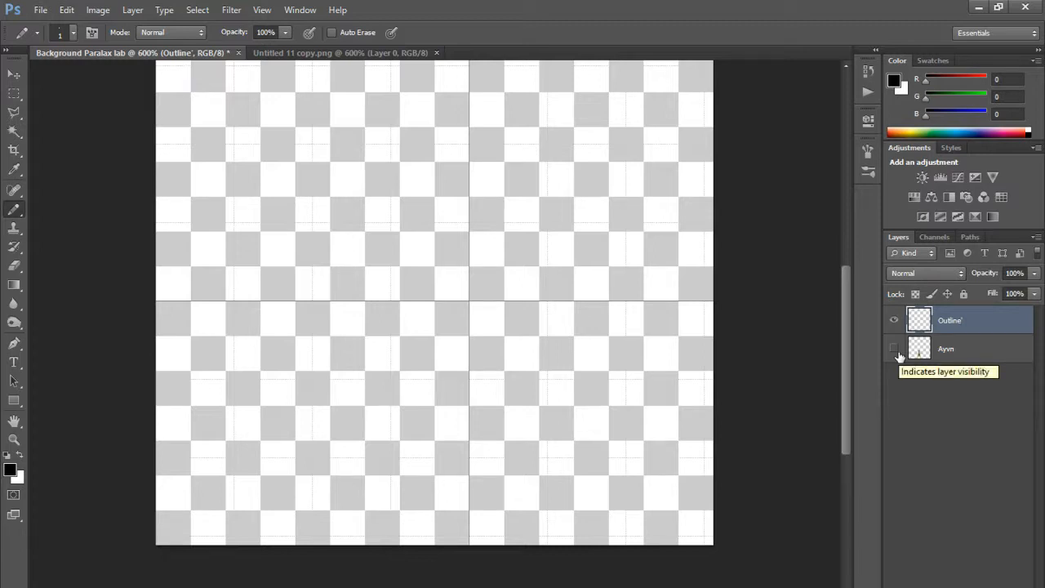
Step: Draw a tall rectangle's top edge and both sides in 1 px black pencil, down from the canvas middle to its lower edge
{"action": "left_click", "coordinate": [480, 298]}
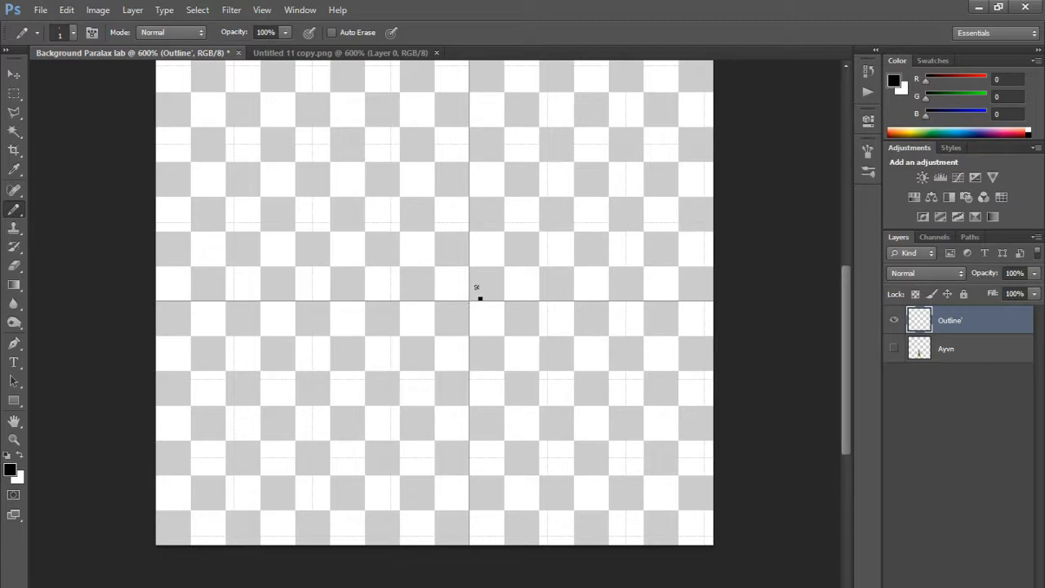
{"action": "left_click_drag", "start_coordinate": [480, 299], "coordinate": [377, 299]}
{"action": "left_click_drag", "start_coordinate": [481, 299], "coordinate": [479, 547]}
{"action": "key", "text": "ctrl+z"}
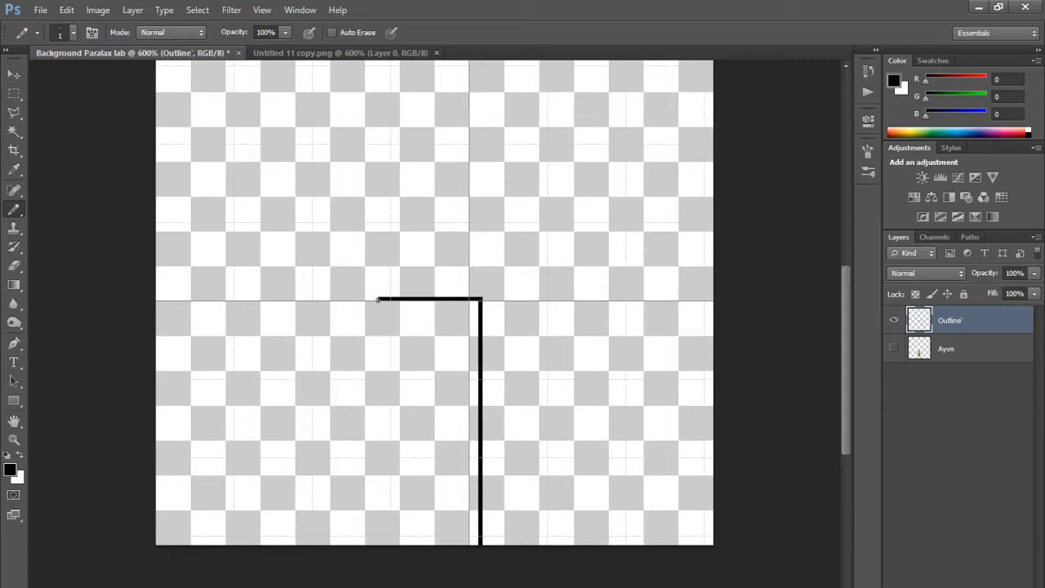
{"action": "left_click", "coordinate": [378, 300], "text": "shift"}
{"action": "key", "text": "ctrl+z"}
{"action": "left_click_drag", "start_coordinate": [379, 299], "coordinate": [373, 555]}
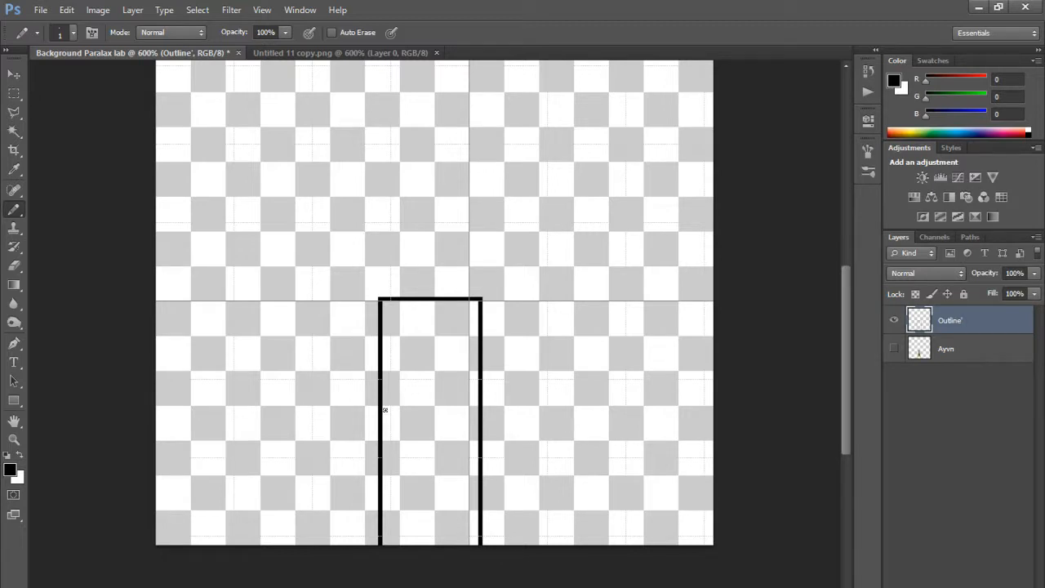
Step: Draw a thick black horizontal bar across the middle of the tall rectangle, joining its two sides
{"action": "left_click", "coordinate": [387, 423]}
{"action": "key", "text": "ctrl+z"}
{"action": "left_click_drag", "start_coordinate": [381, 425], "coordinate": [479, 427]}
{"action": "left_click_drag", "start_coordinate": [479, 427], "coordinate": [382, 424]}
Step: Draw a small upright rectangle straddling the left half of the bar, with one cross line above and one below the bar
{"action": "left_click_drag", "start_coordinate": [413, 416], "coordinate": [429, 344]}
{"action": "key", "text": "ctrl+z"}
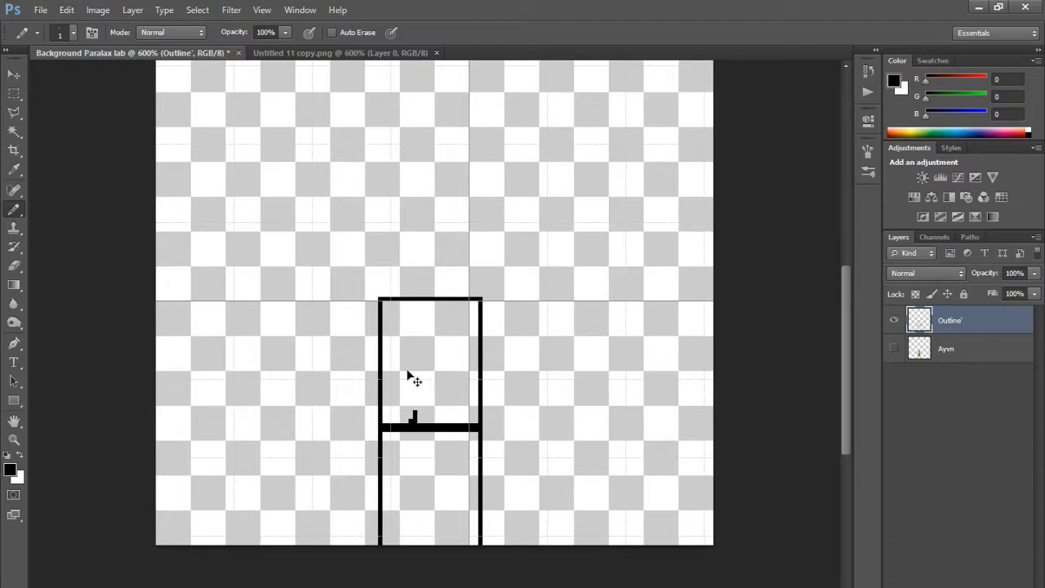
{"action": "key", "text": "ctrl+alt+z"}
{"action": "mouse_move", "coordinate": [420, 423]}
{"action": "left_mouse_down"}
{"action": "mouse_move", "coordinate": [424, 387]}
{"action": "mouse_move", "coordinate": [403, 390]}
{"action": "mouse_move", "coordinate": [393, 416]}
{"action": "mouse_move", "coordinate": [400, 392]}
{"action": "mouse_move", "coordinate": [403, 454]}
{"action": "mouse_move", "coordinate": [420, 455]}
{"action": "mouse_move", "coordinate": [424, 426]}
{"action": "mouse_move", "coordinate": [426, 451]}
{"action": "mouse_move", "coordinate": [422, 428]}
{"action": "mouse_move", "coordinate": [422, 454]}
{"action": "left_mouse_up"}
{"action": "key", "text": "ctrl+z"}
{"action": "key", "text": "ctrl+z"}
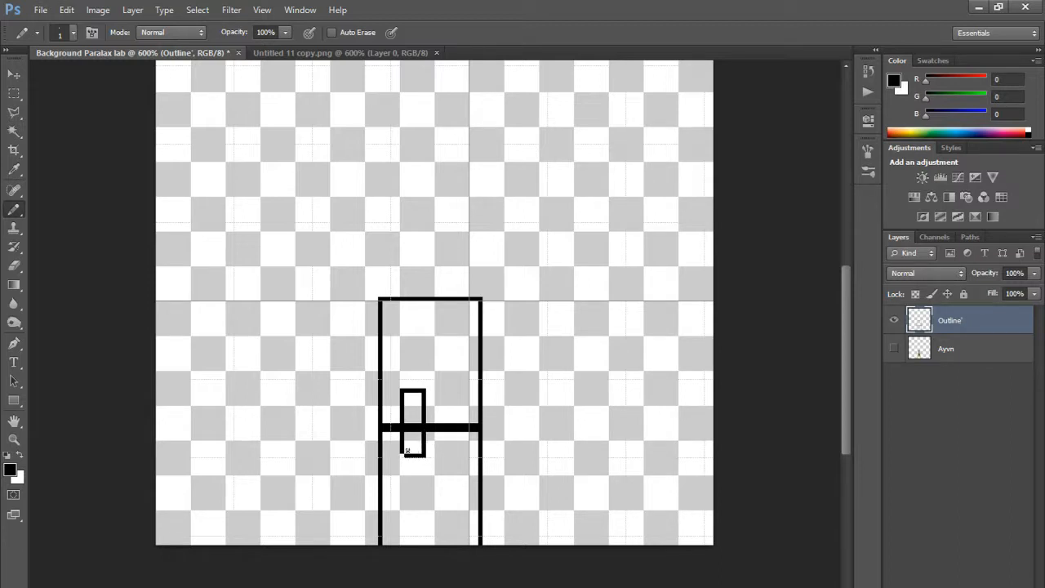
{"action": "left_click", "coordinate": [406, 451]}
{"action": "left_click", "coordinate": [404, 454]}
{"action": "mouse_move", "coordinate": [423, 411]}
{"action": "left_mouse_down"}
{"action": "mouse_move", "coordinate": [403, 412]}
{"action": "mouse_move", "coordinate": [413, 445]}
{"action": "mouse_move", "coordinate": [403, 443]}
{"action": "left_mouse_up"}
{"action": "key", "text": "ctrl+z"}
{"action": "key", "text": "ctrl+z"}
Step: Draw two small open-bottomed squares inside the tall rectangle at the canvas's lower edge, one near each side
{"action": "left_click", "coordinate": [388, 536], "text": "shift"}
{"action": "key", "text": "ctrl+z"}
{"action": "mouse_move", "coordinate": [388, 533]}
{"action": "left_mouse_down"}
{"action": "mouse_move", "coordinate": [401, 545]}
{"action": "mouse_move", "coordinate": [388, 545]}
{"action": "left_mouse_up"}
{"action": "left_click", "coordinate": [393, 538]}
{"action": "key", "text": "ctrl+alt+z"}
{"action": "key", "text": "ctrl+alt+z"}
{"action": "key", "text": "ctrl+alt+z"}
{"action": "mouse_move", "coordinate": [455, 530]}
{"action": "left_mouse_down"}
{"action": "mouse_move", "coordinate": [464, 545]}
{"action": "mouse_move", "coordinate": [461, 533]}
{"action": "mouse_move", "coordinate": [462, 544]}
{"action": "mouse_move", "coordinate": [450, 538]}
{"action": "mouse_move", "coordinate": [442, 567]}
{"action": "left_mouse_up"}
{"action": "key", "text": "ctrl+alt+z"}
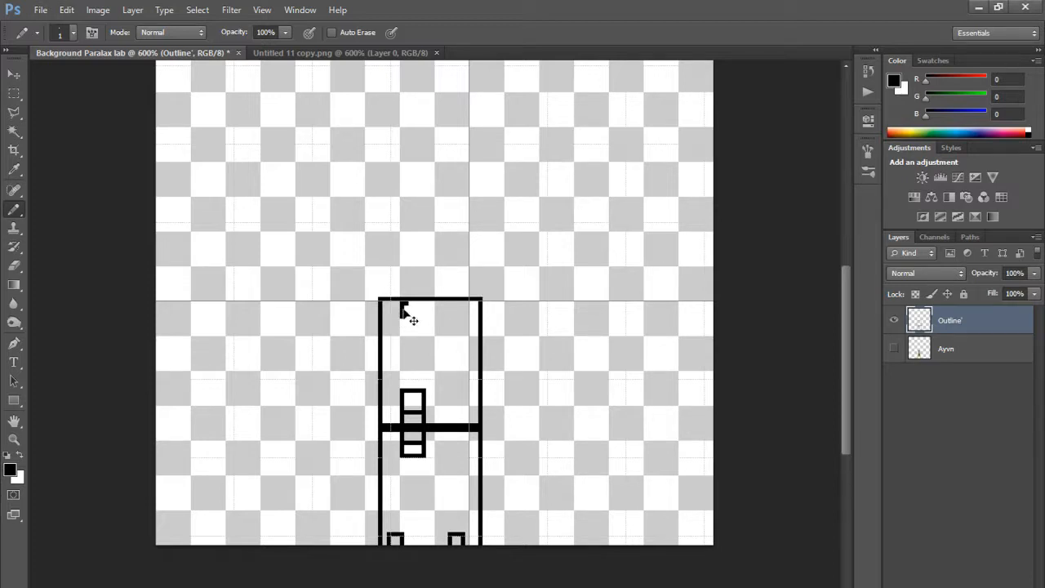
Step: Draw two matching narrow U-shaped strips hanging from the tall rectangle's top edge, one near each side
{"action": "left_click_drag", "start_coordinate": [406, 303], "coordinate": [405, 317]}
{"action": "left_click_drag", "start_coordinate": [406, 325], "coordinate": [403, 335]}
{"action": "key", "text": "ctrl+z"}
{"action": "key", "text": "ctrl+z"}
{"action": "key", "text": "ctrl+plus"}
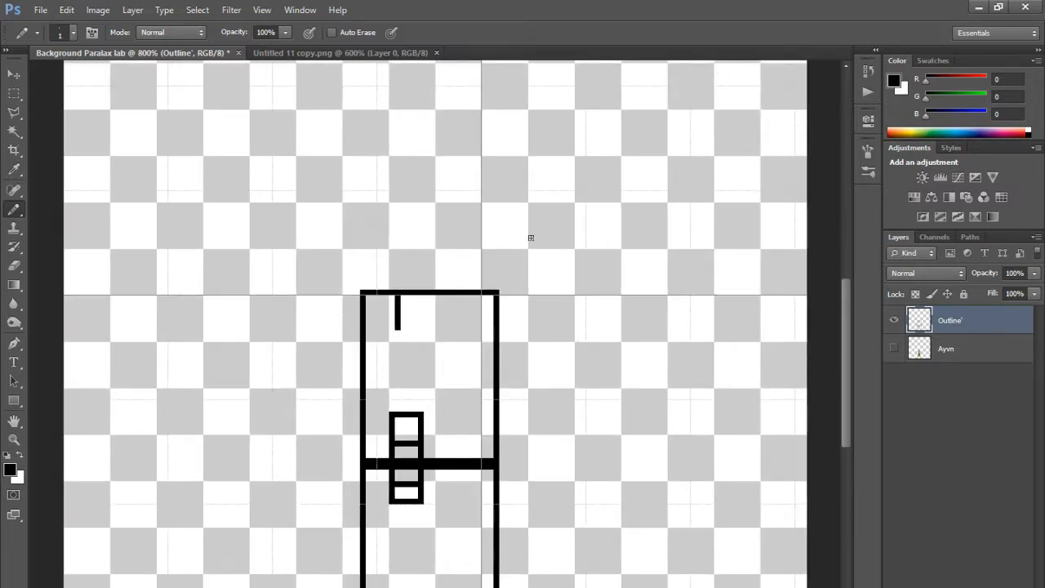
{"action": "scroll", "coordinate": [539, 240], "scroll_direction": "down", "scroll_amount": 3}
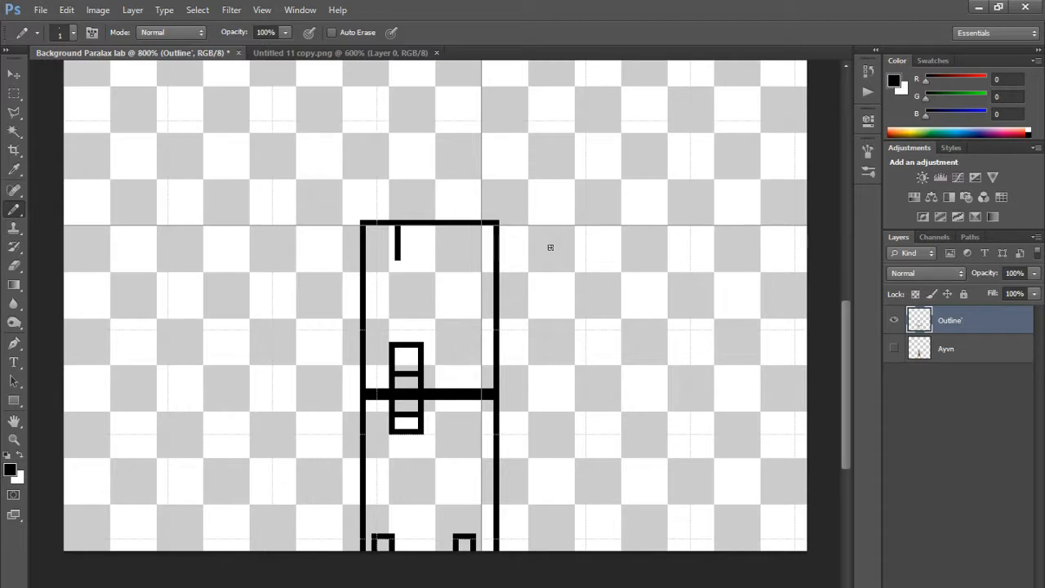
{"action": "left_click_drag", "start_coordinate": [397, 258], "coordinate": [398, 271]}
{"action": "left_click_drag", "start_coordinate": [394, 275], "coordinate": [389, 297]}
{"action": "key", "text": "ctrl+z"}
{"action": "mouse_move", "coordinate": [397, 289]}
{"action": "left_mouse_down"}
{"action": "mouse_move", "coordinate": [369, 292]}
{"action": "mouse_move", "coordinate": [375, 298]}
{"action": "mouse_move", "coordinate": [375, 227]}
{"action": "left_mouse_up"}
{"action": "left_click", "coordinate": [379, 297]}
{"action": "key", "text": "ctrl+z"}
{"action": "key", "text": "ctrl+z"}
{"action": "left_click", "coordinate": [374, 298]}
{"action": "key", "text": "ctrl+z"}
{"action": "left_click", "coordinate": [375, 291]}
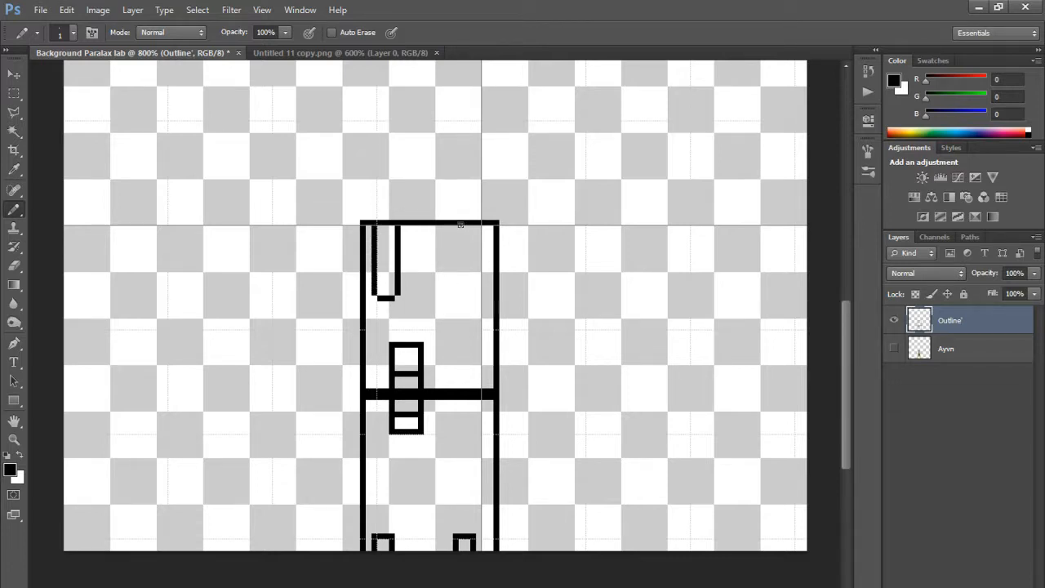
{"action": "mouse_move", "coordinate": [458, 228]}
{"action": "left_mouse_down"}
{"action": "mouse_move", "coordinate": [458, 298]}
{"action": "mouse_move", "coordinate": [468, 298]}
{"action": "mouse_move", "coordinate": [480, 287]}
{"action": "mouse_move", "coordinate": [479, 222]}
{"action": "left_mouse_up"}
{"action": "key", "text": "ctrl+z"}
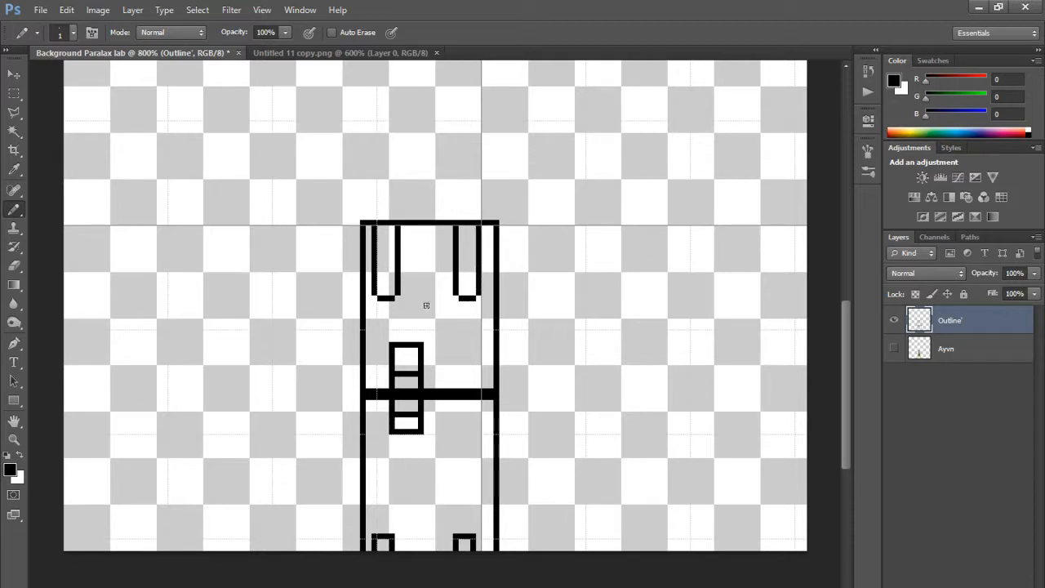
Step: Draw a second small upright rectangle straddling the right half of the bar, with a cross line above and below the bar
{"action": "mouse_move", "coordinate": [472, 343]}
{"action": "left_mouse_down"}
{"action": "mouse_move", "coordinate": [452, 344]}
{"action": "mouse_move", "coordinate": [476, 339]}
{"action": "left_mouse_up"}
{"action": "key", "text": "ctrl+z"}
{"action": "left_click_drag", "start_coordinate": [446, 345], "coordinate": [446, 381]}
{"action": "key", "text": "ctrl+z"}
{"action": "key", "text": "ctrl+z"}
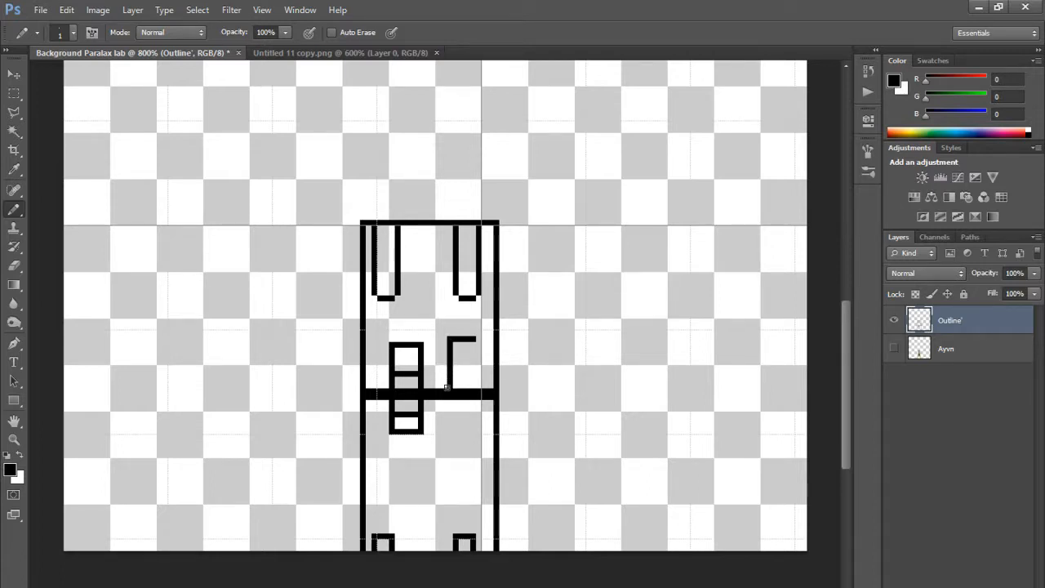
{"action": "mouse_move", "coordinate": [473, 344]}
{"action": "left_mouse_down"}
{"action": "mouse_move", "coordinate": [467, 379]}
{"action": "mouse_move", "coordinate": [474, 340]}
{"action": "mouse_move", "coordinate": [472, 383]}
{"action": "mouse_move", "coordinate": [450, 396]}
{"action": "mouse_move", "coordinate": [449, 422]}
{"action": "mouse_move", "coordinate": [470, 400]}
{"action": "mouse_move", "coordinate": [449, 431]}
{"action": "left_mouse_up"}
{"action": "key", "text": "ctrl+z"}
{"action": "key", "text": "ctrl+z"}
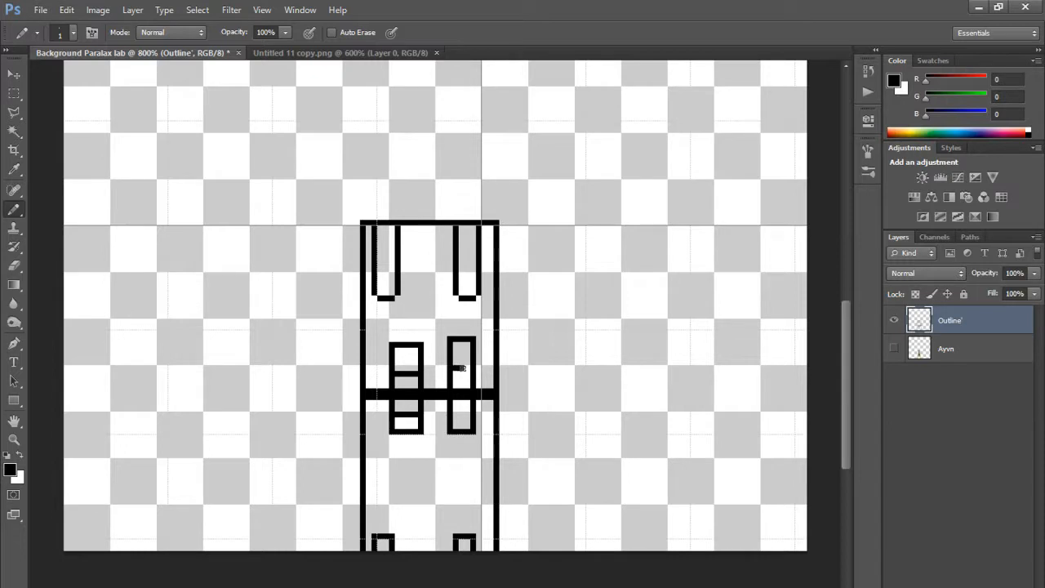
{"action": "left_click_drag", "start_coordinate": [462, 368], "coordinate": [471, 368]}
{"action": "left_click_drag", "start_coordinate": [451, 413], "coordinate": [465, 413]}
Step: Erase the second small rectangle's top and left edges and redraw them one pixel lower and farther left, extending its cross lines and bar
{"action": "left_click", "coordinate": [14, 265]}
{"action": "mouse_move", "coordinate": [469, 336]}
{"action": "left_mouse_down"}
{"action": "mouse_move", "coordinate": [450, 361]}
{"action": "mouse_move", "coordinate": [470, 345]}
{"action": "mouse_move", "coordinate": [455, 352]}
{"action": "mouse_move", "coordinate": [448, 413]}
{"action": "left_mouse_up"}
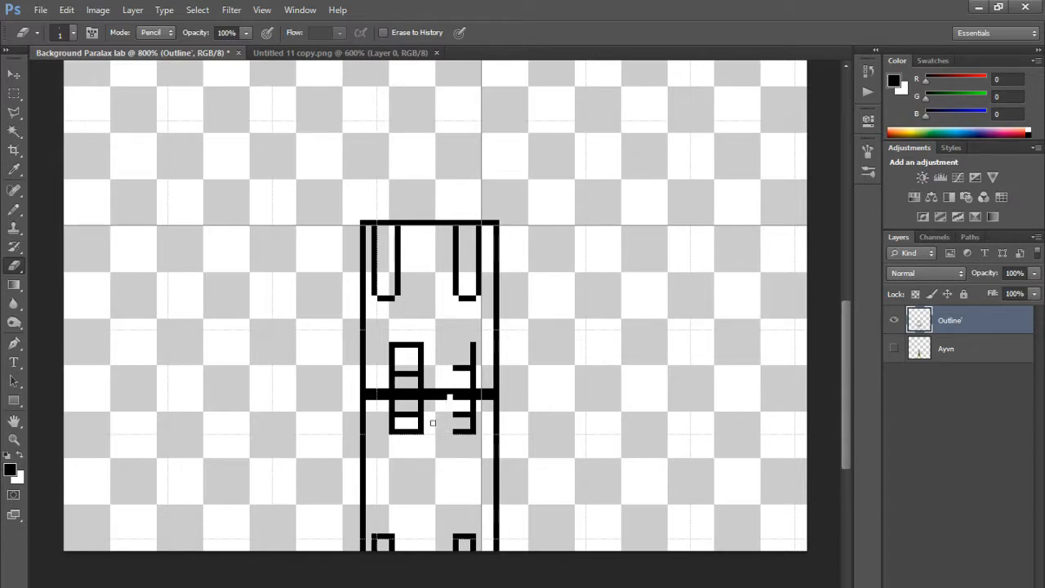
{"action": "left_click", "coordinate": [17, 209]}
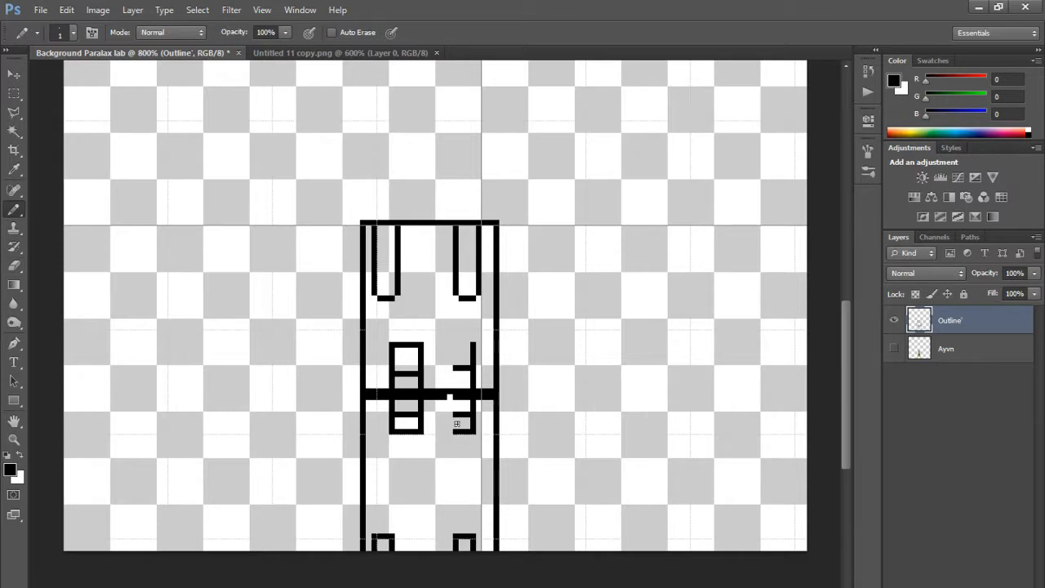
{"action": "left_click_drag", "start_coordinate": [458, 431], "coordinate": [445, 432]}
{"action": "mouse_move", "coordinate": [443, 426]}
{"action": "left_mouse_down"}
{"action": "mouse_move", "coordinate": [442, 345]}
{"action": "mouse_move", "coordinate": [457, 344]}
{"action": "mouse_move", "coordinate": [443, 344]}
{"action": "left_mouse_up"}
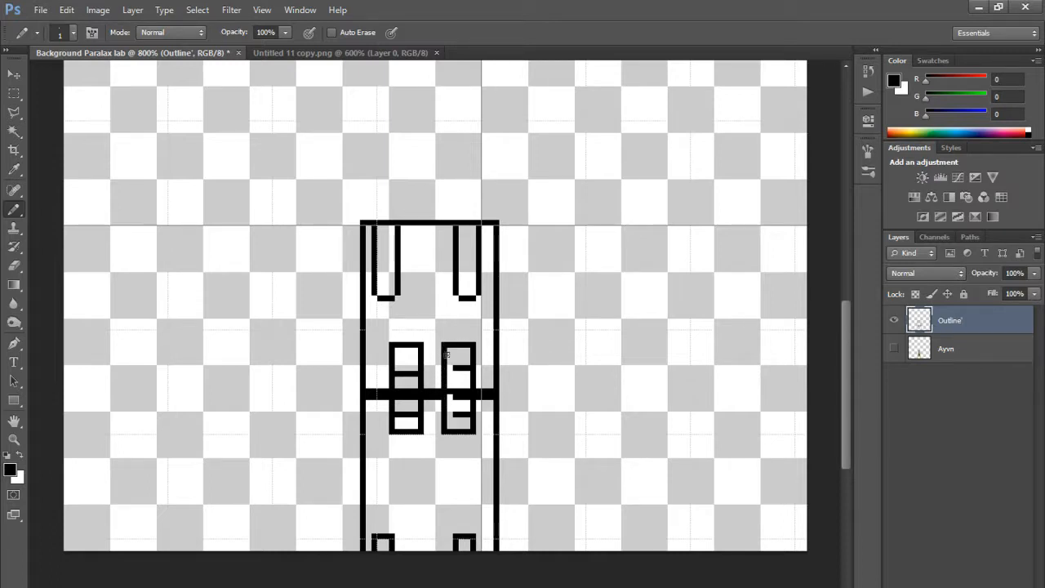
{"action": "left_click", "coordinate": [450, 368]}
{"action": "left_click", "coordinate": [450, 397]}
{"action": "left_click", "coordinate": [449, 415]}
Step: Erase the upper cross line of the second small rectangle and redraw it level with the one in the first
{"action": "left_click", "coordinate": [14, 265]}
{"action": "mouse_move", "coordinate": [459, 366]}
{"action": "left_mouse_down"}
{"action": "mouse_move", "coordinate": [360, 392]}
{"action": "mouse_move", "coordinate": [472, 374]}
{"action": "left_mouse_up"}
{"action": "left_click", "coordinate": [14, 210]}
{"action": "key", "text": "ctrl+z"}
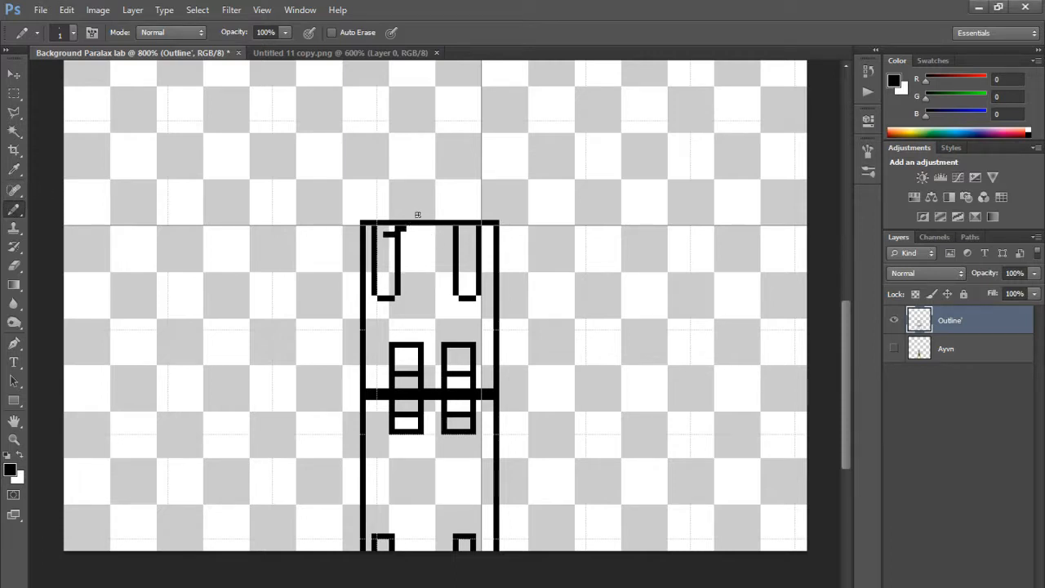
Step: Draw a low horizontal box extending right from the tall rectangle's top corner, level with its top edge
{"action": "left_click_drag", "start_coordinate": [425, 228], "coordinate": [433, 453]}
{"action": "key", "text": "ctrl+z"}
{"action": "mouse_move", "coordinate": [497, 230]}
{"action": "left_mouse_down"}
{"action": "mouse_move", "coordinate": [515, 223]}
{"action": "mouse_move", "coordinate": [550, 235]}
{"action": "mouse_move", "coordinate": [518, 222]}
{"action": "mouse_move", "coordinate": [568, 222]}
{"action": "left_mouse_up"}
{"action": "key", "text": "ctrl+z"}
{"action": "key", "text": "ctrl+z"}
{"action": "mouse_move", "coordinate": [500, 227]}
{"action": "left_mouse_down"}
{"action": "mouse_move", "coordinate": [506, 262]}
{"action": "mouse_move", "coordinate": [562, 262]}
{"action": "left_mouse_up"}
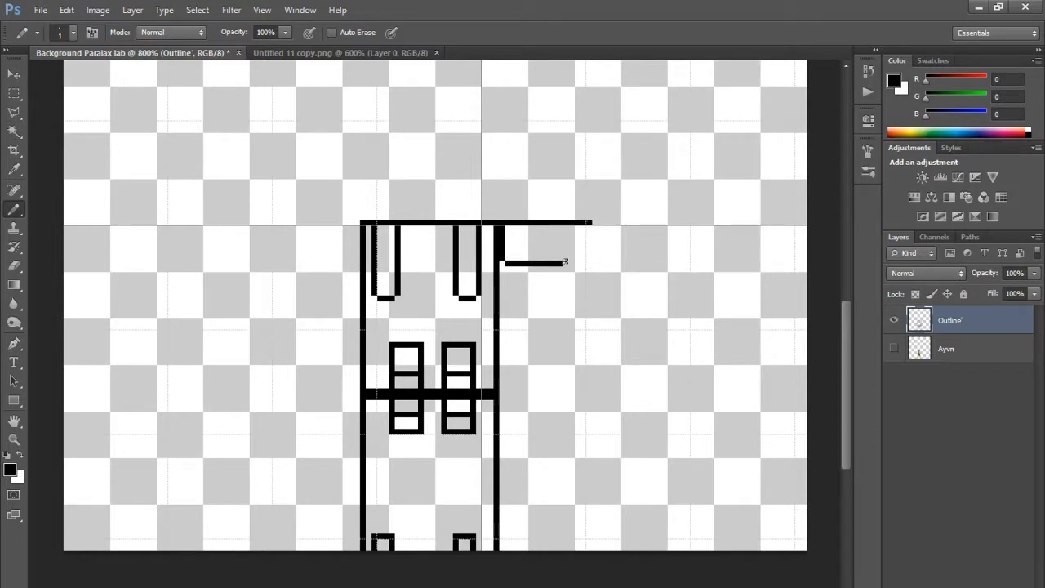
{"action": "left_click_drag", "start_coordinate": [561, 263], "coordinate": [606, 263]}
{"action": "mouse_move", "coordinate": [598, 222]}
{"action": "left_mouse_down"}
{"action": "mouse_move", "coordinate": [616, 222]}
{"action": "mouse_move", "coordinate": [611, 265]}
{"action": "left_mouse_up"}
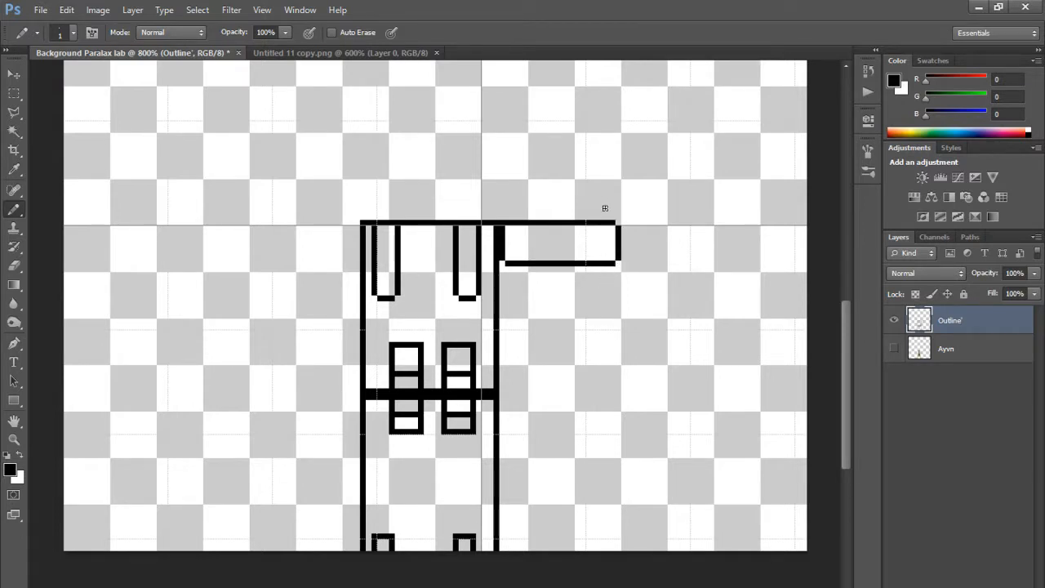
Step: Draw the left, top and right edges of a second, slightly longer horizontal box directly right of the first
{"action": "mouse_move", "coordinate": [622, 226]}
{"action": "left_mouse_down"}
{"action": "mouse_move", "coordinate": [629, 220]}
{"action": "mouse_move", "coordinate": [702, 220]}
{"action": "mouse_move", "coordinate": [709, 230]}
{"action": "mouse_move", "coordinate": [706, 219]}
{"action": "mouse_move", "coordinate": [753, 219]}
{"action": "mouse_move", "coordinate": [762, 268]}
{"action": "mouse_move", "coordinate": [726, 278]}
{"action": "left_mouse_up"}
{"action": "key", "text": "ctrl+z"}
{"action": "left_click", "coordinate": [762, 268]}
{"action": "key", "text": "ctrl+z"}
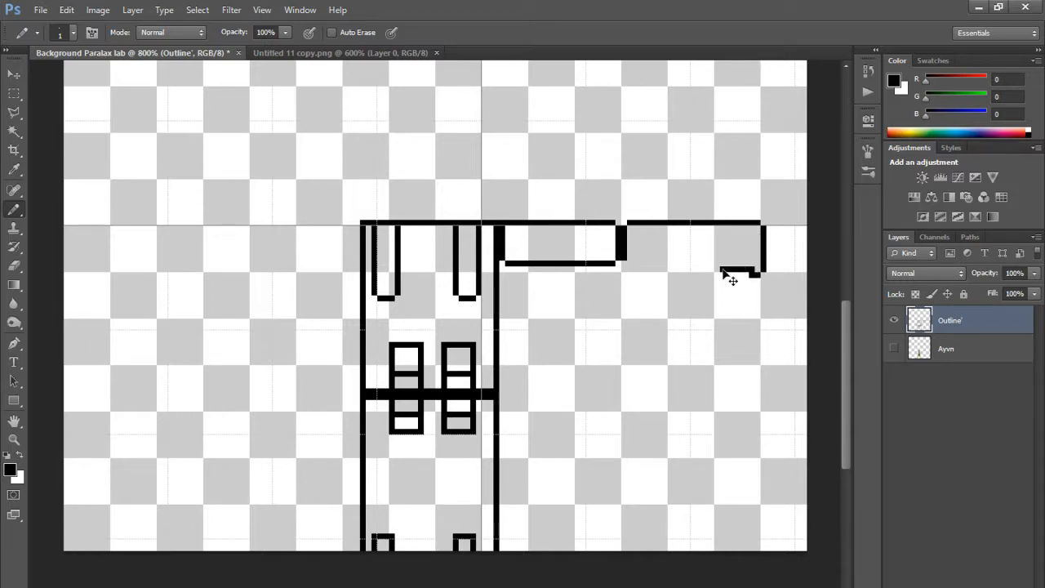
{"action": "key", "text": "ctrl+z"}
{"action": "key", "text": "e"}
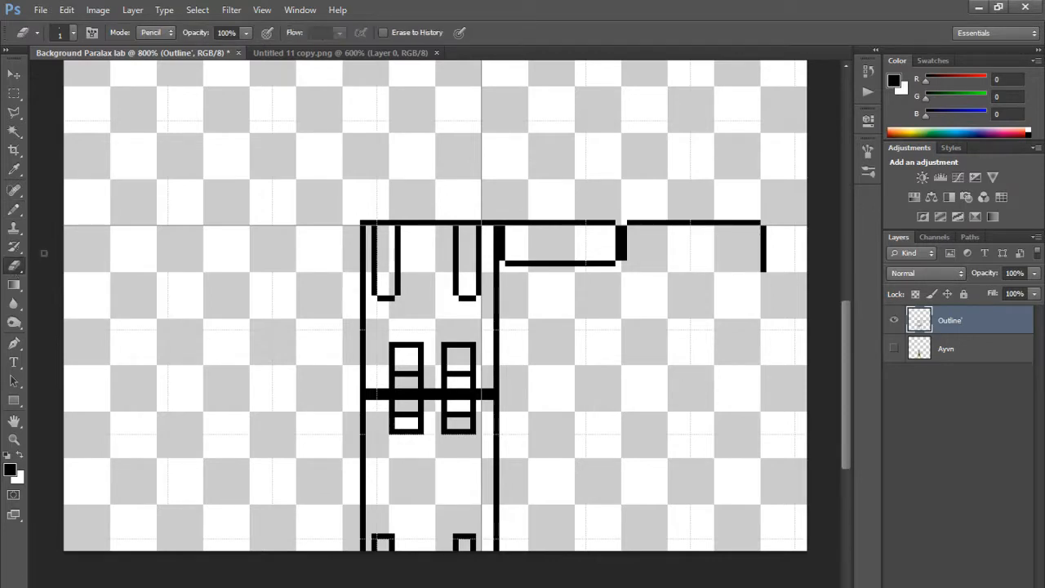
{"action": "left_click", "coordinate": [763, 268]}
{"action": "key", "text": "b"}
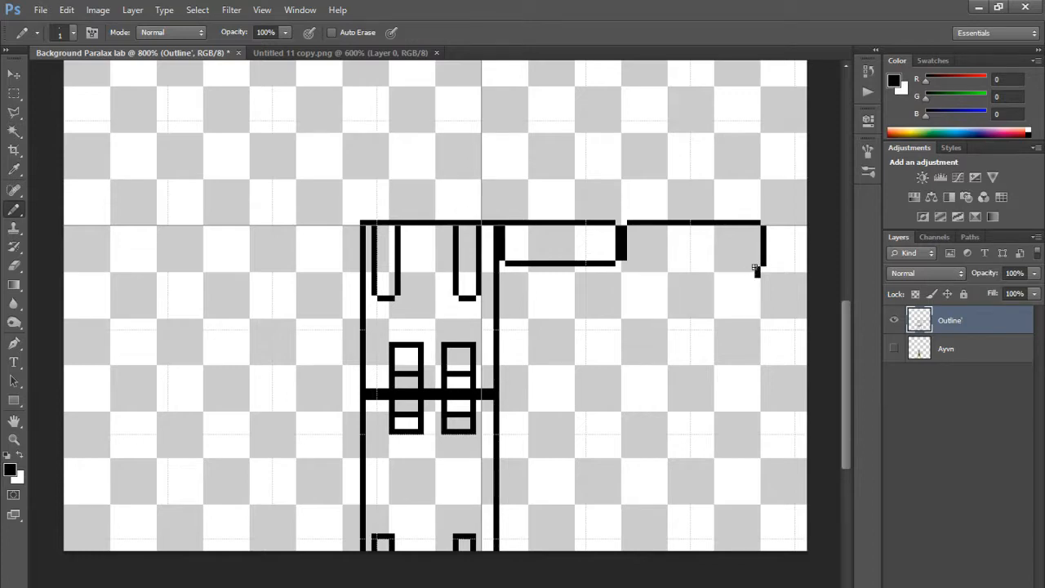
{"action": "mouse_move", "coordinate": [758, 273]}
{"action": "left_mouse_down"}
{"action": "mouse_move", "coordinate": [722, 266]}
{"action": "mouse_move", "coordinate": [754, 267]}
{"action": "mouse_move", "coordinate": [630, 263]}
{"action": "mouse_move", "coordinate": [755, 268]}
{"action": "left_mouse_up"}
{"action": "key", "text": "ctrl+z"}
{"action": "key", "text": "ctrl+z"}
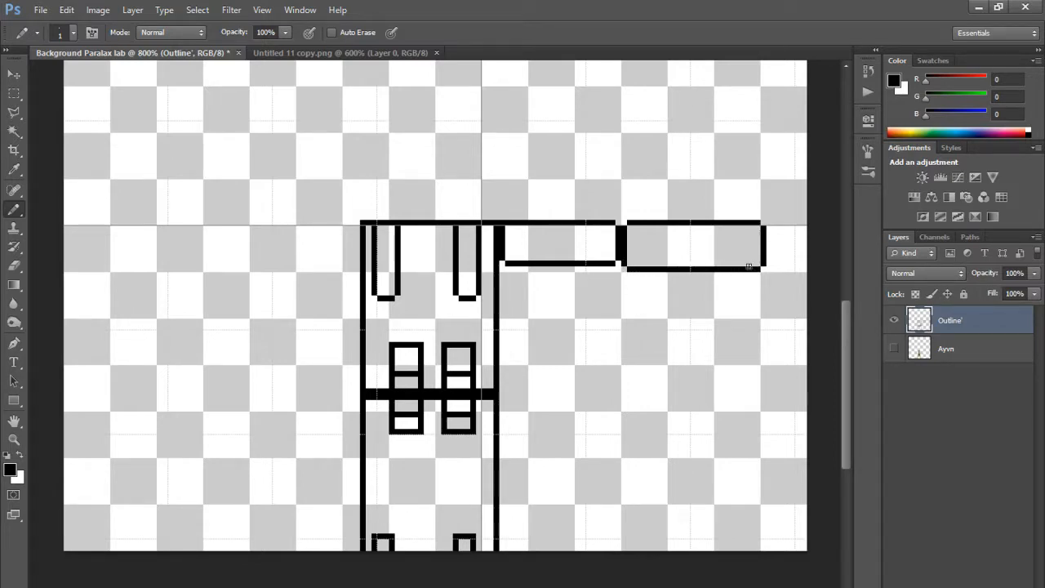
{"action": "key", "text": "ctrl+z"}
{"action": "key", "text": "ctrl+z"}
{"action": "key", "text": "ctrl+alt+z"}
{"action": "key", "text": "ctrl+alt+z"}
{"action": "key", "text": "ctrl+alt+z"}
{"action": "key", "text": "ctrl+alt+z"}
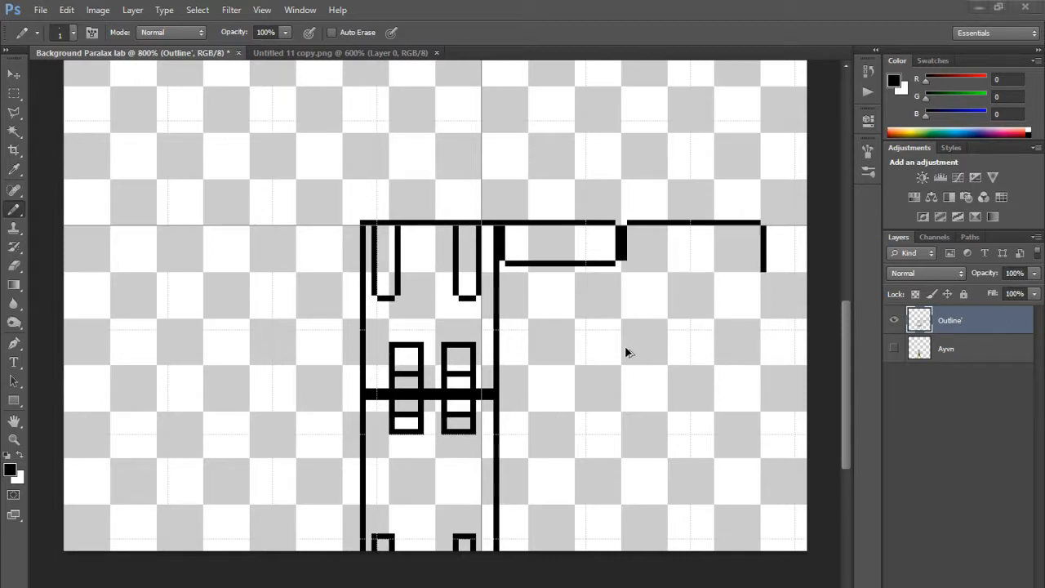
{"action": "key", "text": "ctrl+alt+z"}
Step: Redraw the second box's right edge and close the box with a bottom edge level with the first box's bottom
{"action": "right_click", "coordinate": [761, 231]}
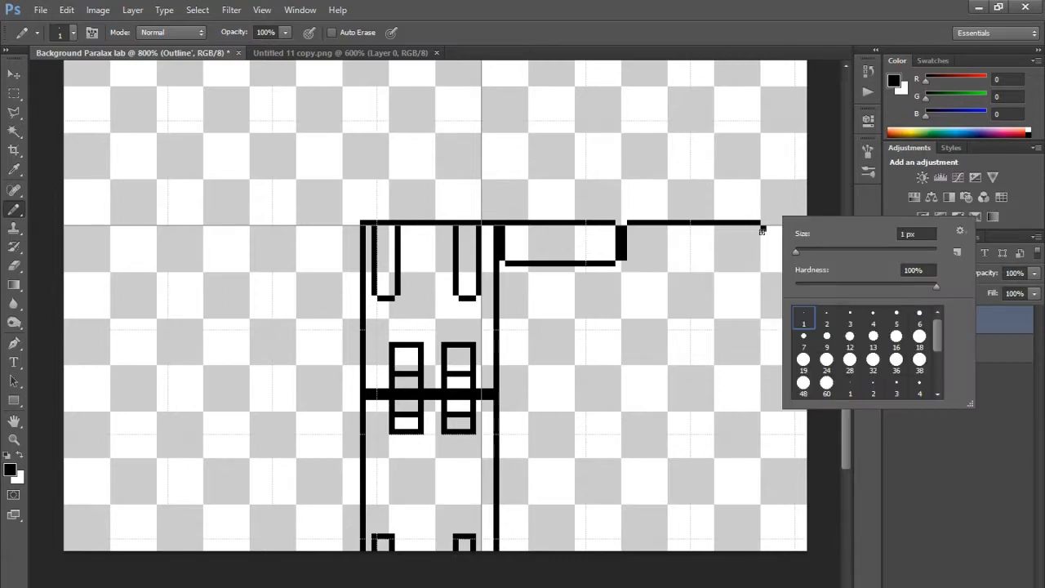
{"action": "left_click_drag", "start_coordinate": [762, 231], "coordinate": [763, 256]}
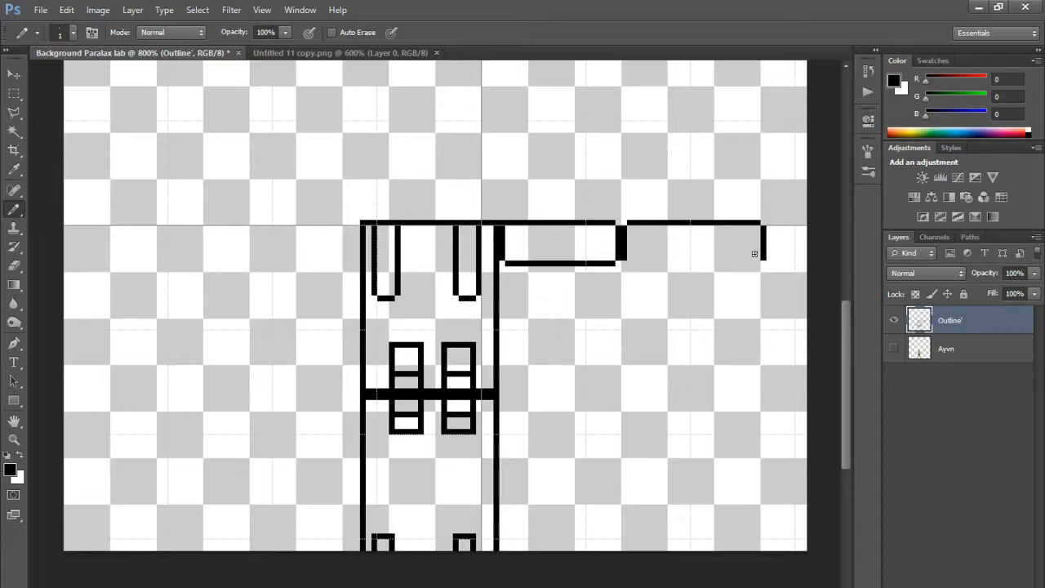
{"action": "mouse_move", "coordinate": [765, 246]}
{"action": "left_mouse_down"}
{"action": "mouse_move", "coordinate": [760, 270]}
{"action": "mouse_move", "coordinate": [626, 263]}
{"action": "left_mouse_up"}
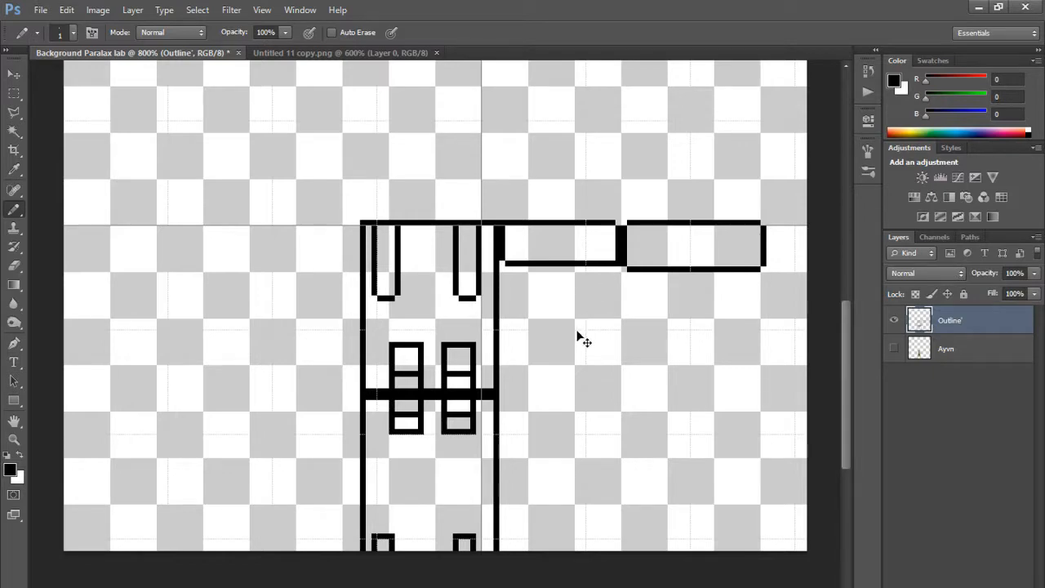
{"action": "key", "text": "ctrl+z"}
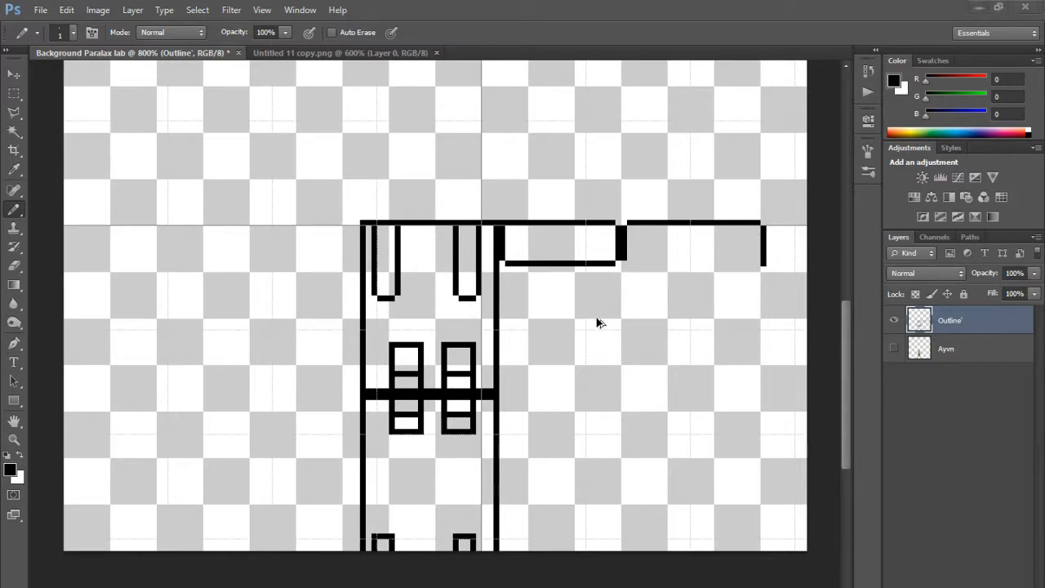
{"action": "key", "text": "e"}
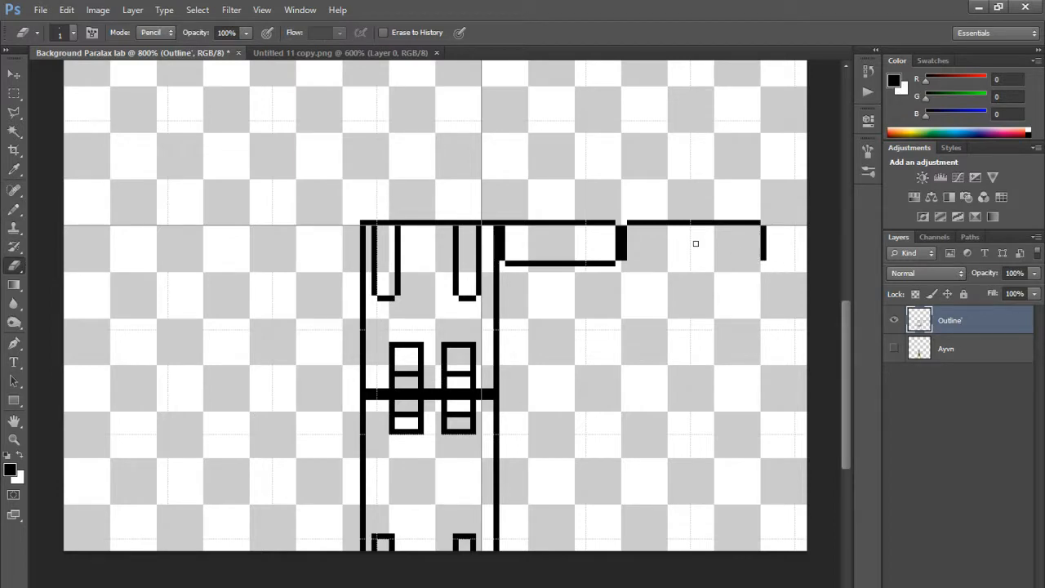
{"action": "left_click", "coordinate": [26, 209]}
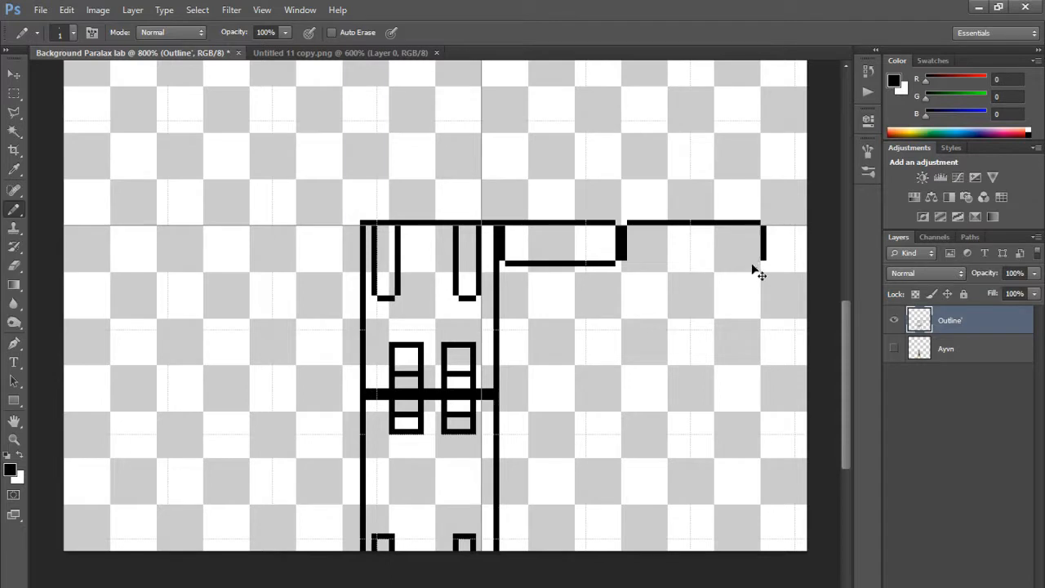
{"action": "left_click_drag", "start_coordinate": [755, 266], "coordinate": [635, 263]}
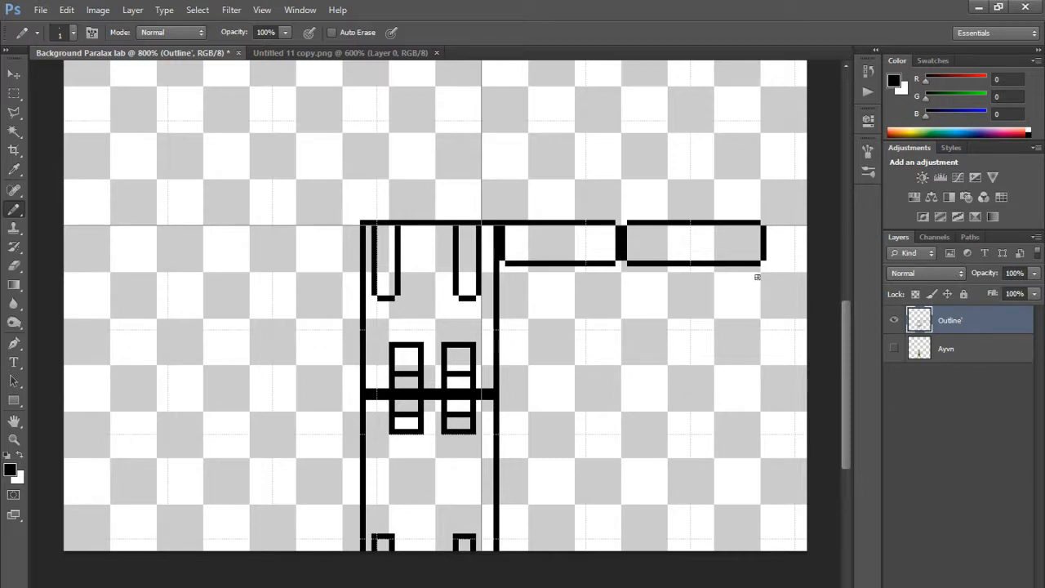
Step: Draw a vertical line from the second box's right corner to the canvas bottom and thicken the tall rectangle's right edge below the first box
{"action": "mouse_move", "coordinate": [763, 271]}
{"action": "left_mouse_down"}
{"action": "mouse_move", "coordinate": [776, 457]}
{"action": "mouse_move", "coordinate": [763, 551]}
{"action": "left_mouse_up"}
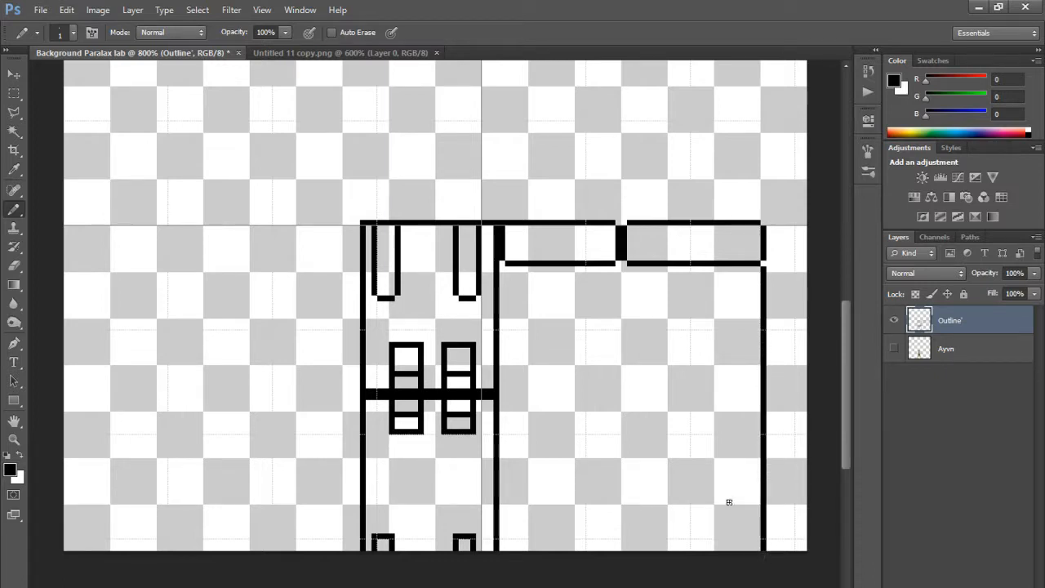
{"action": "left_click_drag", "start_coordinate": [504, 267], "coordinate": [497, 565]}
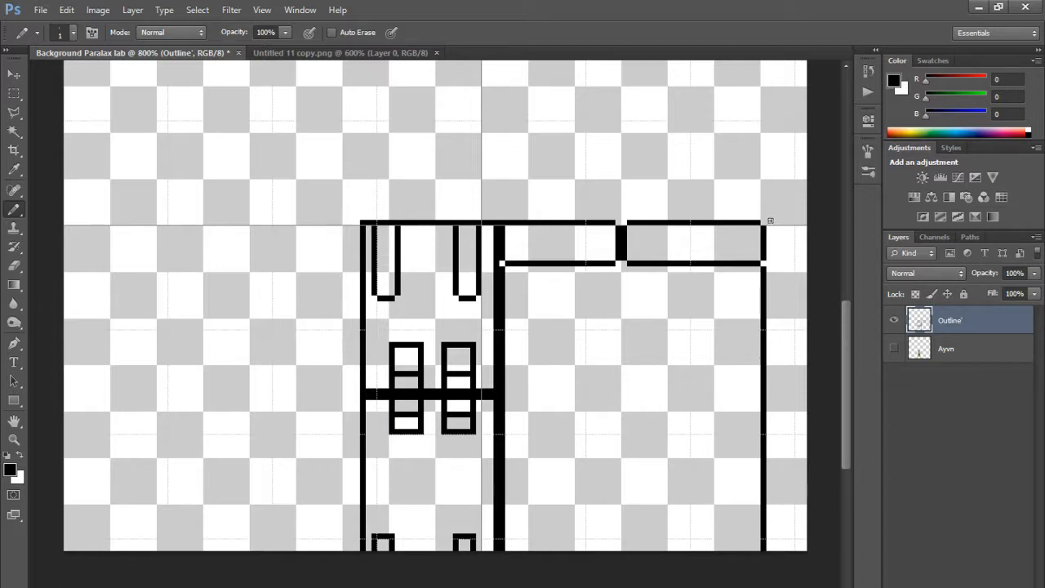
Step: Draw the top and bottom edges of a third horizontal box running to the canvas edge, level with the second box
{"action": "left_click_drag", "start_coordinate": [769, 221], "coordinate": [810, 222]}
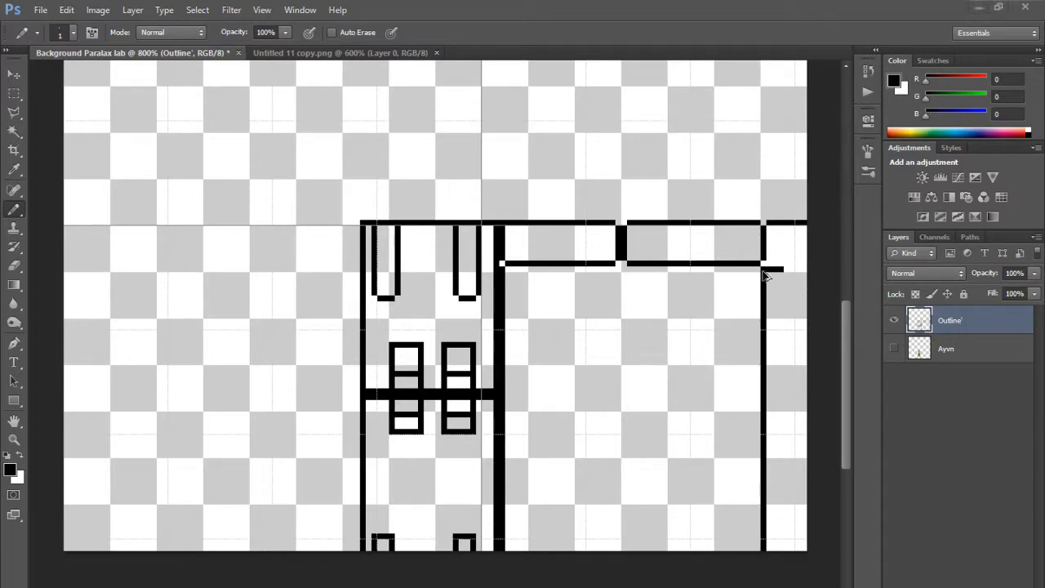
{"action": "key", "text": "ctrl+alt+z"}
{"action": "key", "text": "ctrl+alt+z"}
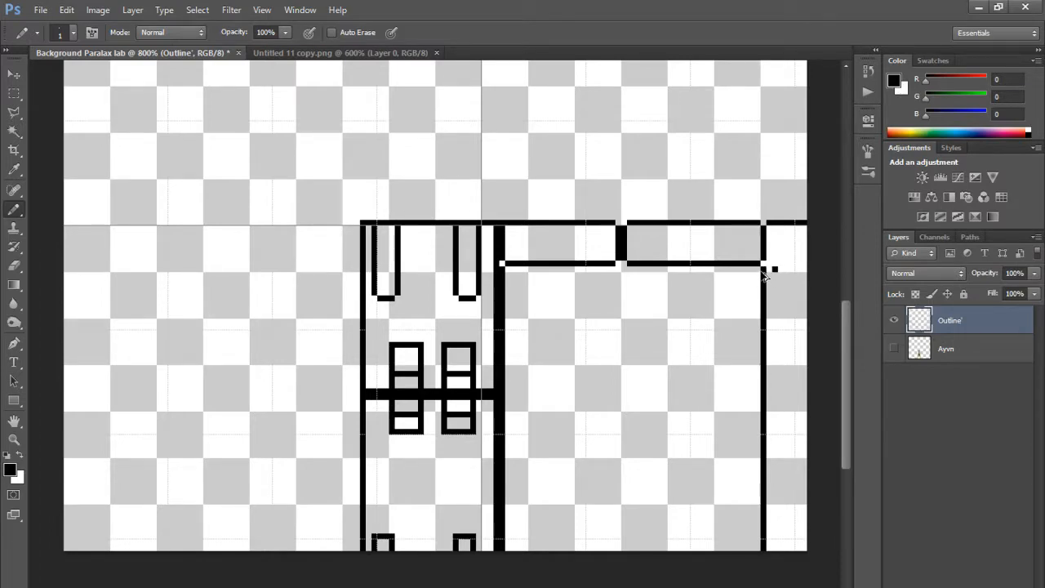
{"action": "key", "text": "ctrl+alt+z"}
{"action": "left_click_drag", "start_coordinate": [769, 264], "coordinate": [805, 263]}
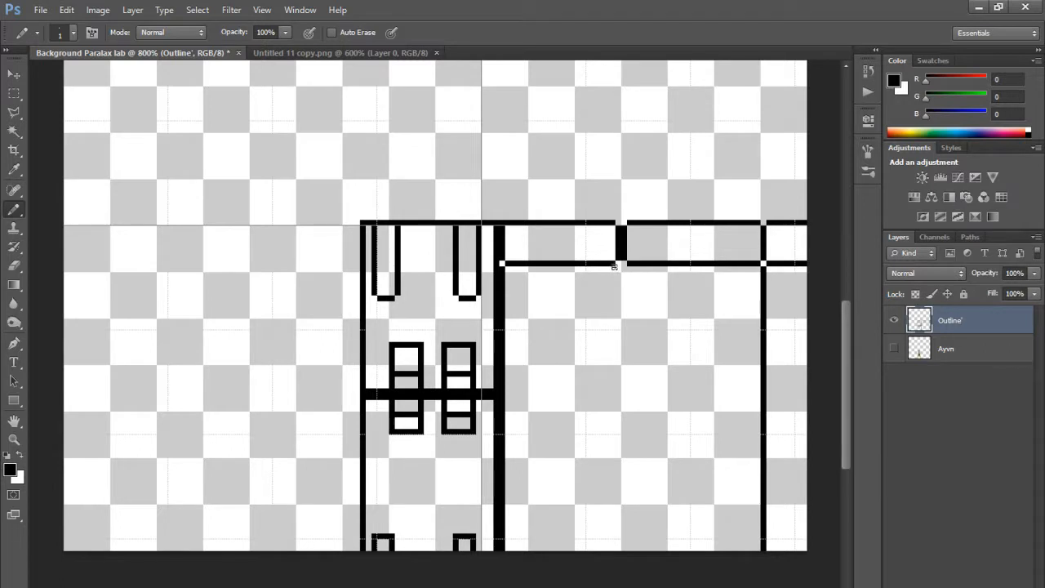
Step: Draw a straight vertical line from the joint between the first and second boxes down to the canvas bottom
{"action": "left_click_drag", "start_coordinate": [616, 269], "coordinate": [616, 280]}
{"action": "left_click", "coordinate": [613, 337], "text": "shift"}
{"action": "key", "text": "ctrl+z"}
{"action": "left_click_drag", "start_coordinate": [622, 269], "coordinate": [617, 293]}
{"action": "key", "text": "ctrl+z"}
{"action": "left_click", "coordinate": [621, 546], "text": "shift"}
{"action": "key", "text": "ctrl+z"}
{"action": "left_click", "coordinate": [617, 561], "text": "shift"}
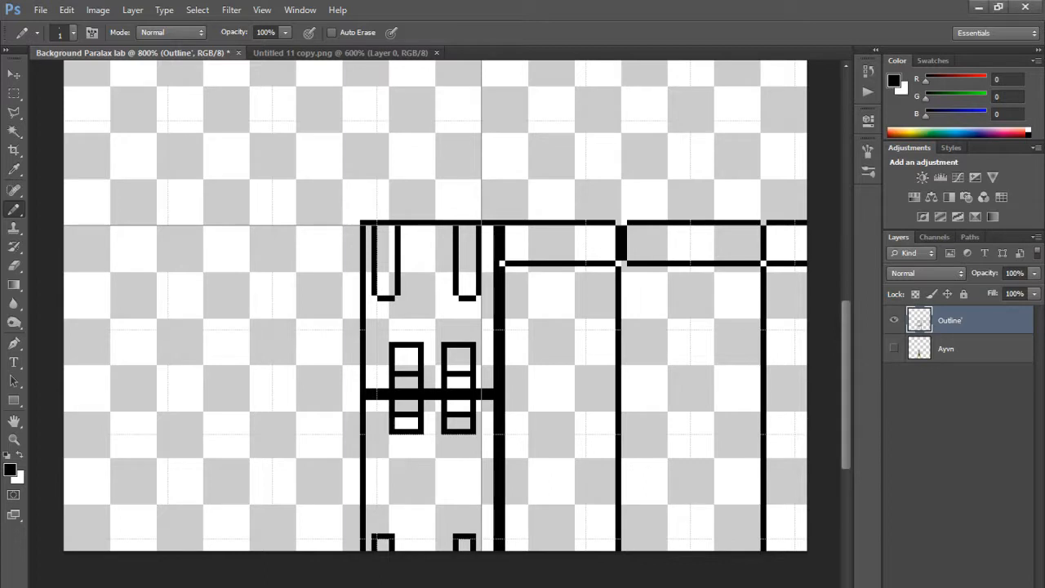
Step: Try pasting a copy of the outline on a new layer left of the tall rectangle, level with its top edge, and delete the copy
{"action": "scroll", "coordinate": [324, 311], "scroll_direction": "left", "scroll_amount": 4}
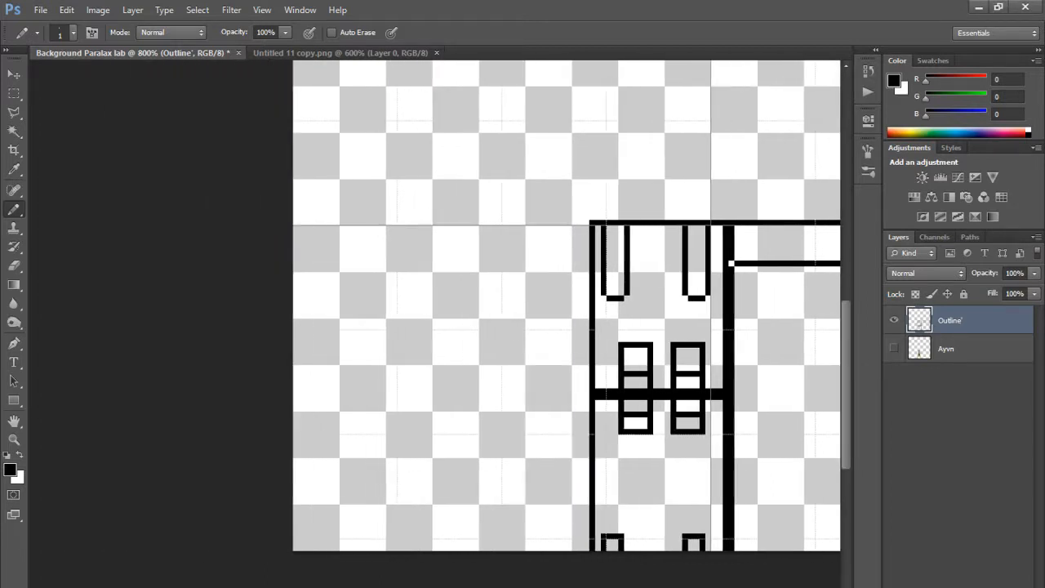
{"action": "scroll", "coordinate": [324, 311], "scroll_direction": "right", "scroll_amount": 3}
{"action": "left_click", "coordinate": [14, 93]}
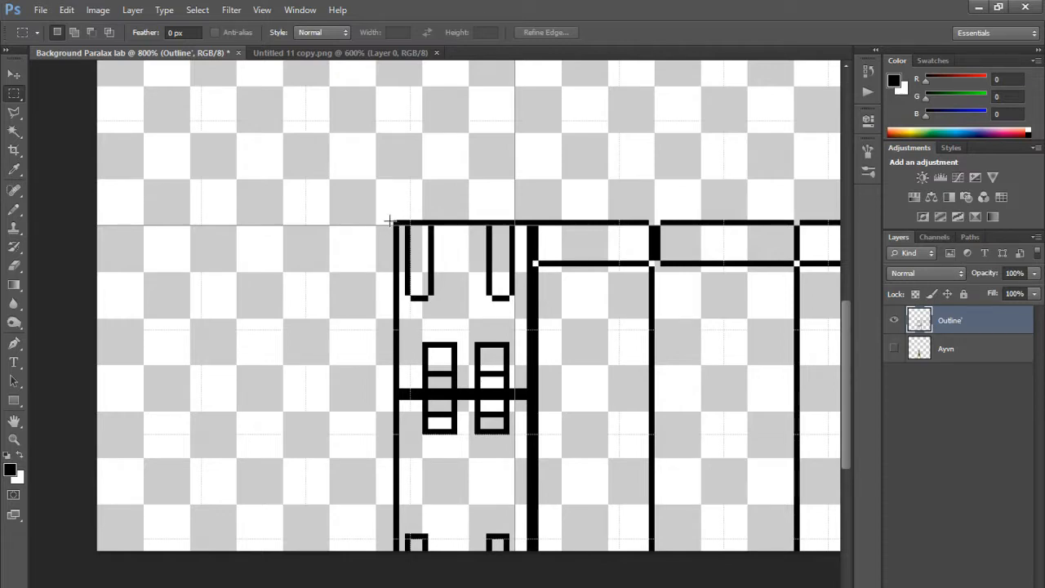
{"action": "left_click_drag", "start_coordinate": [392, 221], "coordinate": [747, 564]}
{"action": "scroll", "coordinate": [434, 323], "scroll_direction": "left", "scroll_amount": 10}
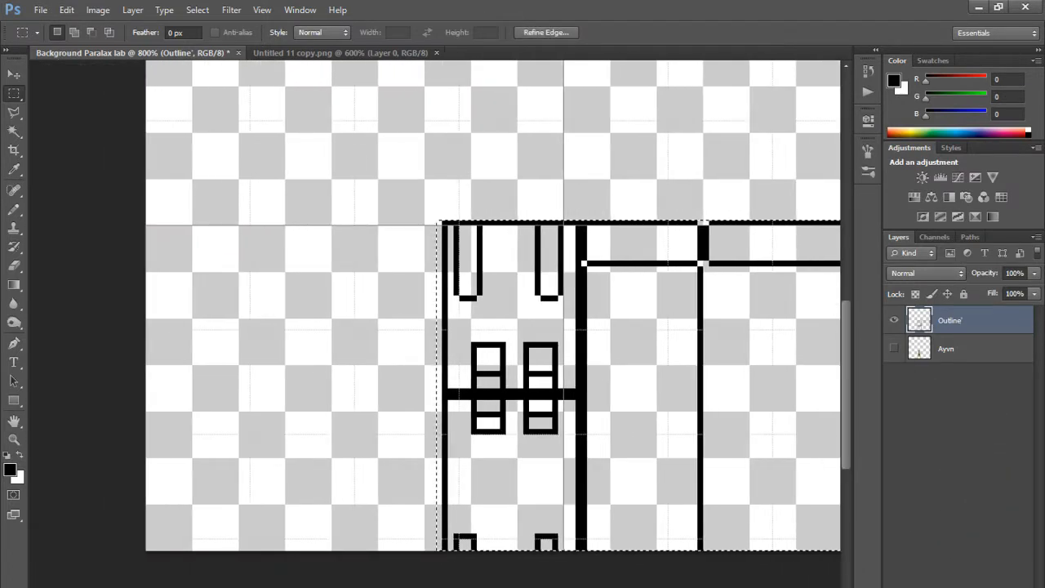
{"action": "key", "text": "ctrl+v"}
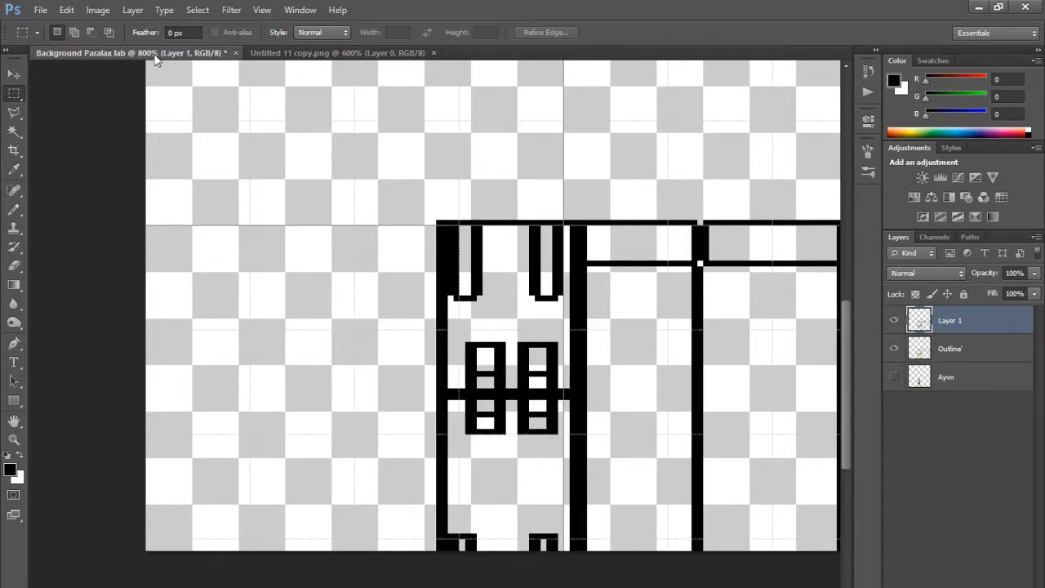
{"action": "left_click", "coordinate": [14, 74]}
{"action": "left_click_drag", "start_coordinate": [599, 231], "coordinate": [156, 229]}
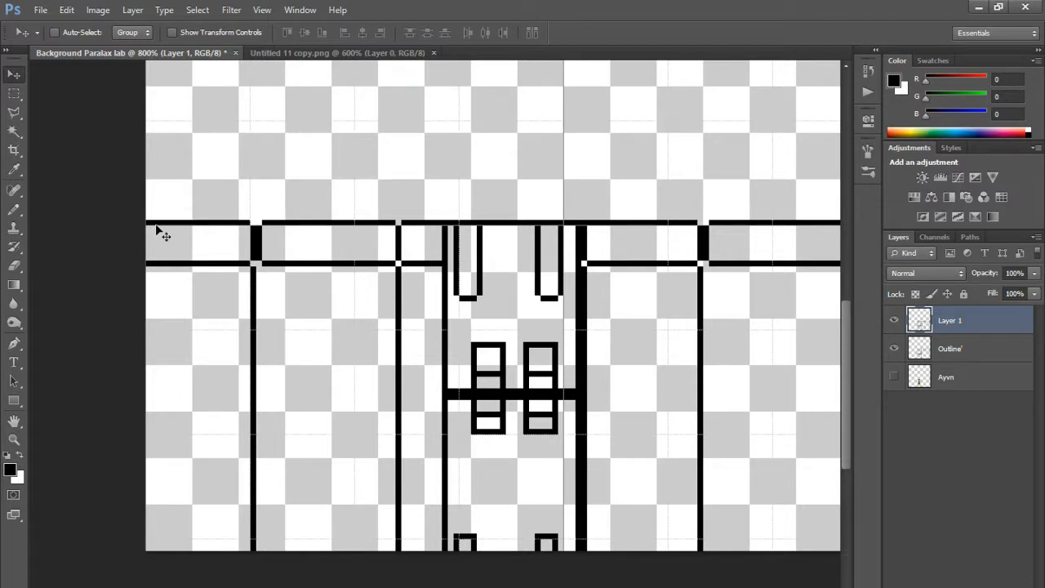
{"action": "key", "text": "Delete"}
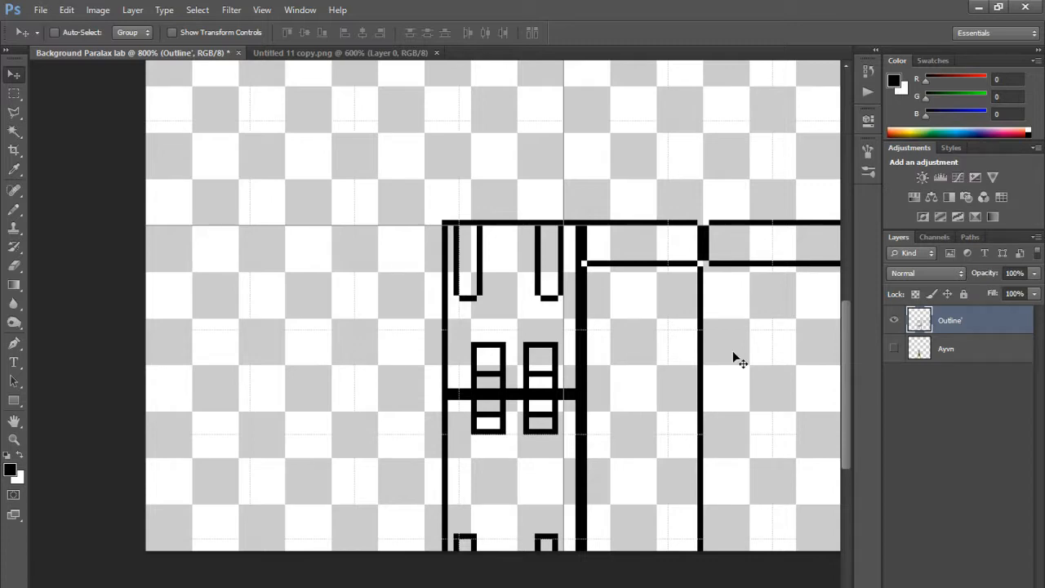
Step: Draw two close parallel vertical lines through the first horizontal box, from its top edge down to the canvas bottom
{"action": "scroll", "coordinate": [722, 354], "scroll_direction": "down", "scroll_amount": 1}
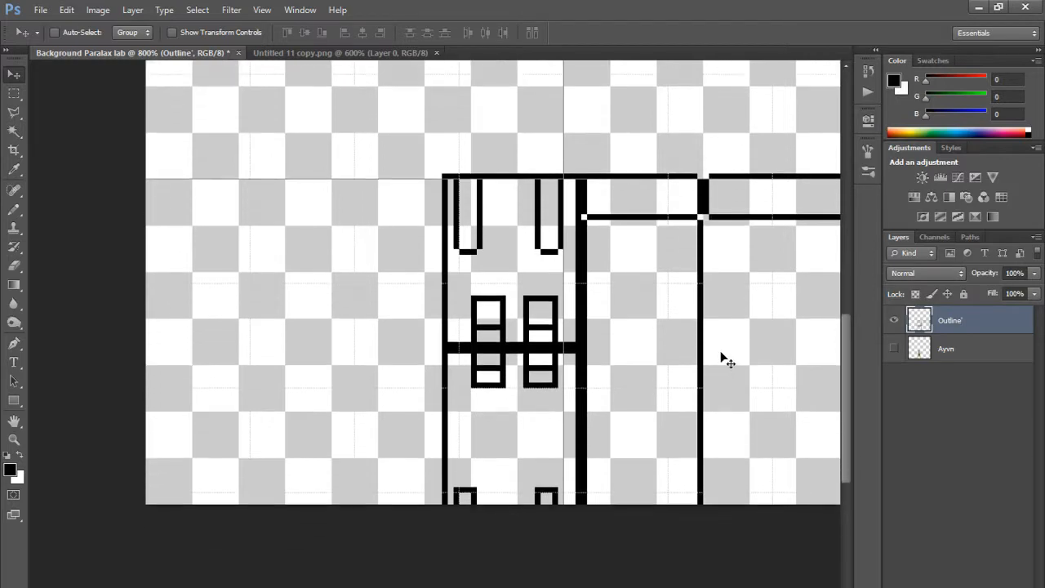
{"action": "scroll", "coordinate": [721, 354], "scroll_direction": "up", "scroll_amount": 1}
{"action": "scroll", "coordinate": [436, 306], "scroll_direction": "right", "scroll_amount": 4}
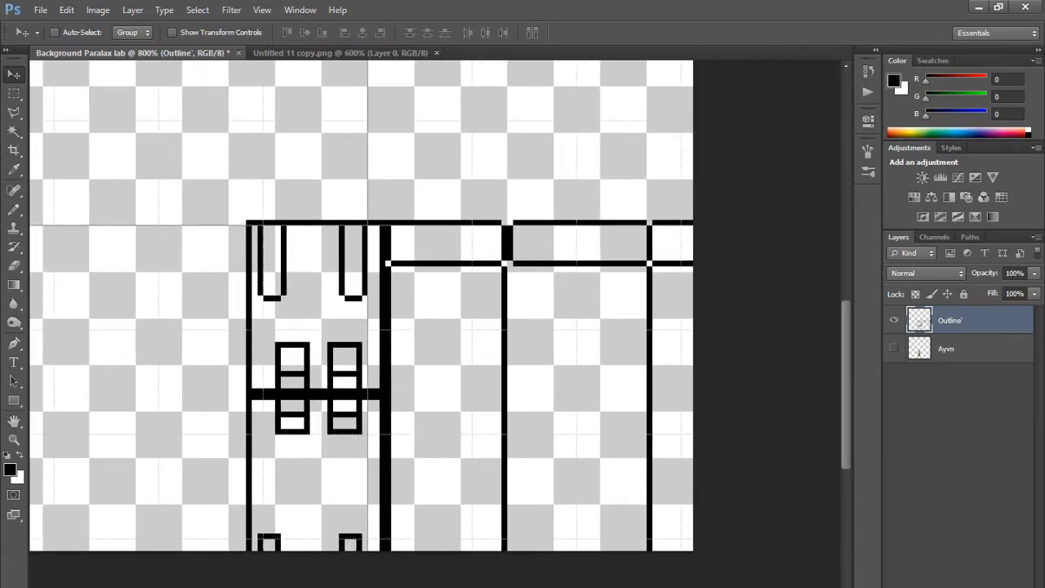
{"action": "scroll", "coordinate": [436, 306], "scroll_direction": "left", "scroll_amount": 3}
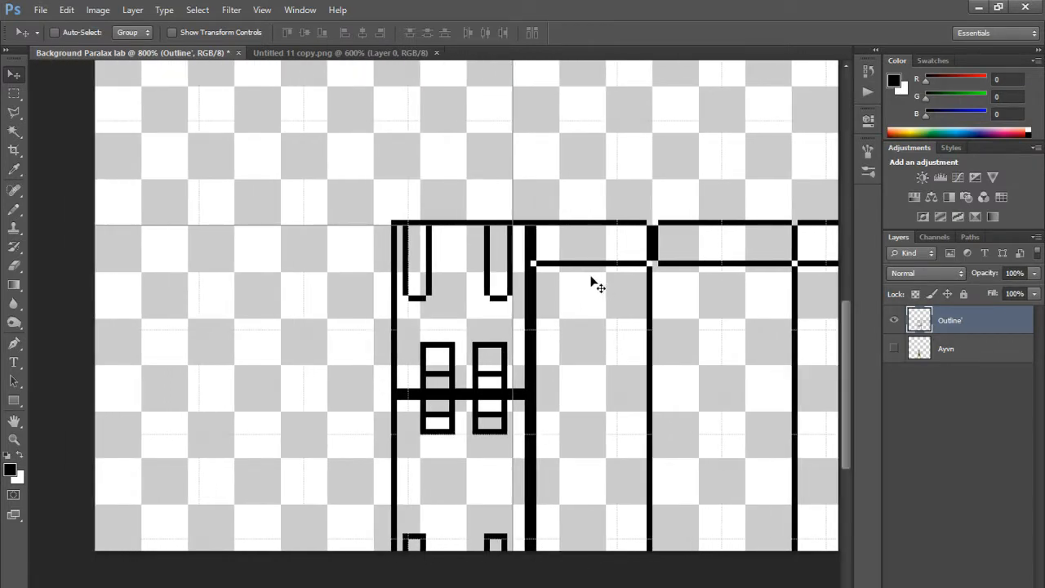
{"action": "left_click", "coordinate": [14, 209]}
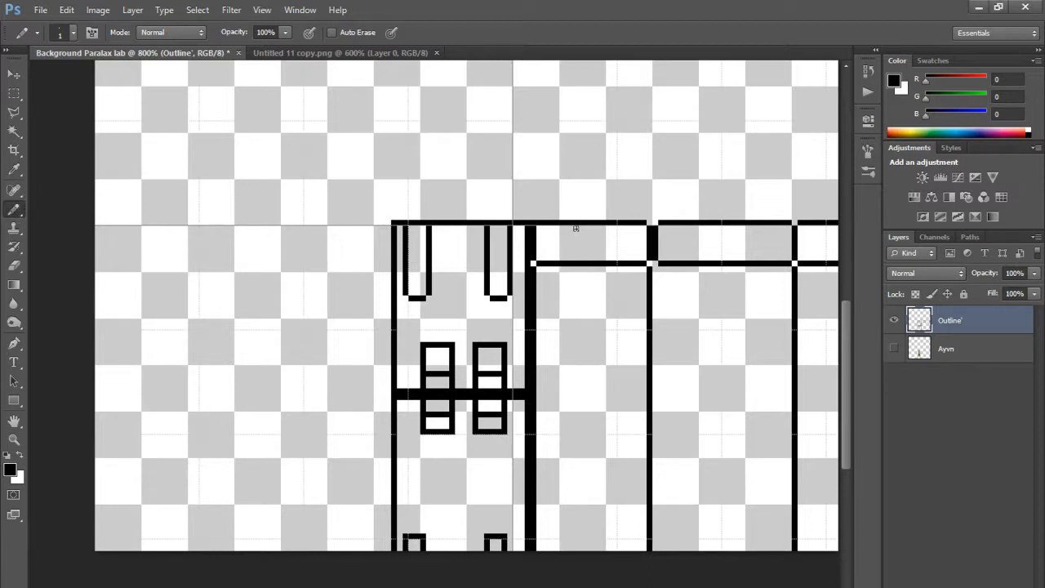
{"action": "left_click_drag", "start_coordinate": [574, 225], "coordinate": [574, 261]}
{"action": "mouse_move", "coordinate": [589, 225]}
{"action": "left_mouse_down"}
{"action": "mouse_move", "coordinate": [586, 257]}
{"action": "mouse_move", "coordinate": [590, 227]}
{"action": "mouse_move", "coordinate": [596, 569]}
{"action": "left_mouse_up"}
{"action": "key", "text": "ctrl+z"}
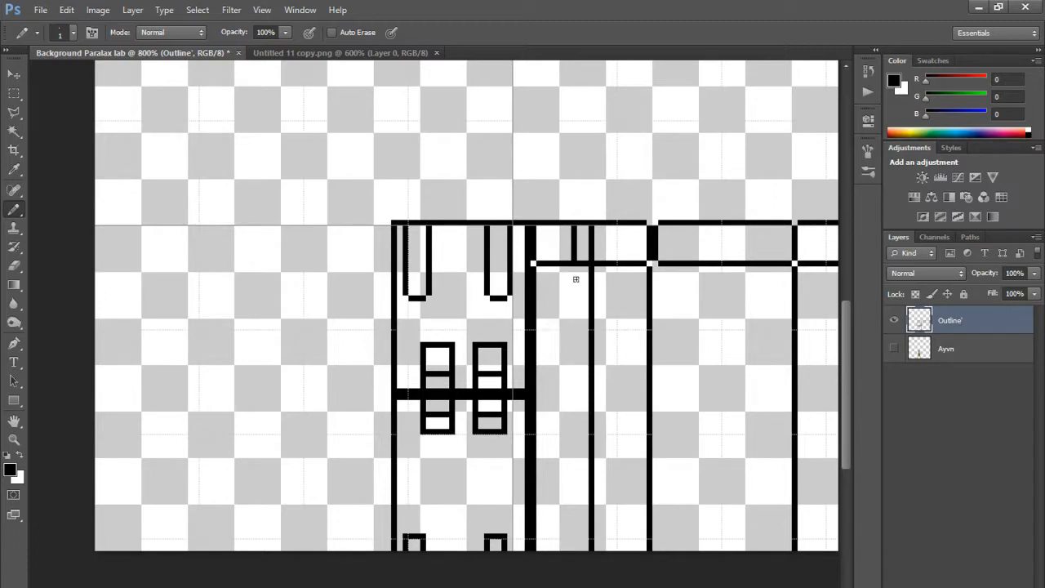
{"action": "left_click", "coordinate": [578, 266], "text": "shift"}
{"action": "key", "text": "ctrl+z"}
{"action": "left_click_drag", "start_coordinate": [574, 266], "coordinate": [570, 558]}
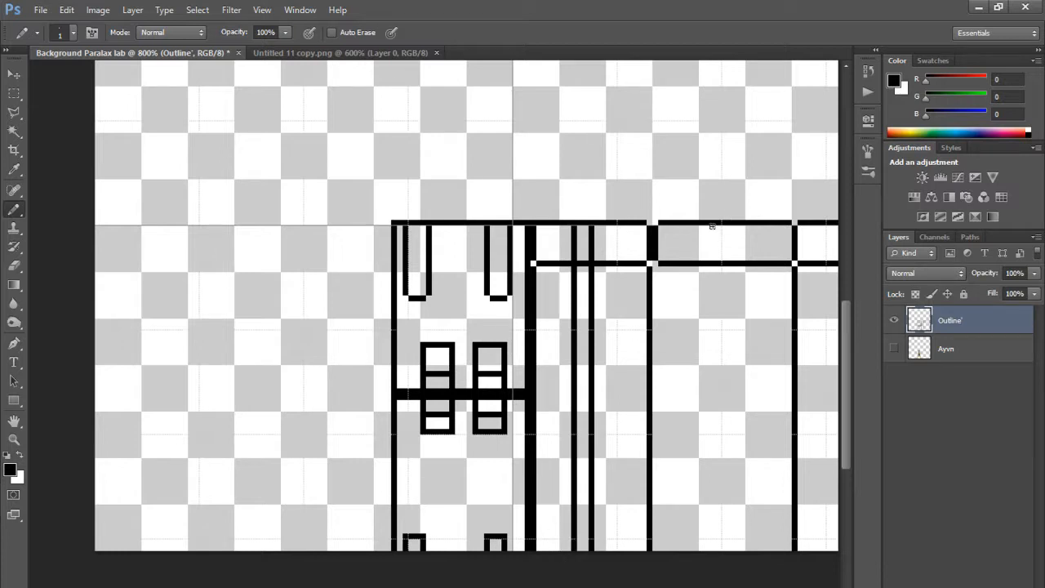
Step: Draw two close parallel vertical lines through the second horizontal box, from its top edge down to the canvas bottom
{"action": "left_click_drag", "start_coordinate": [712, 226], "coordinate": [708, 285]}
{"action": "key", "text": "ctrl+z"}
{"action": "left_click_drag", "start_coordinate": [713, 226], "coordinate": [718, 565]}
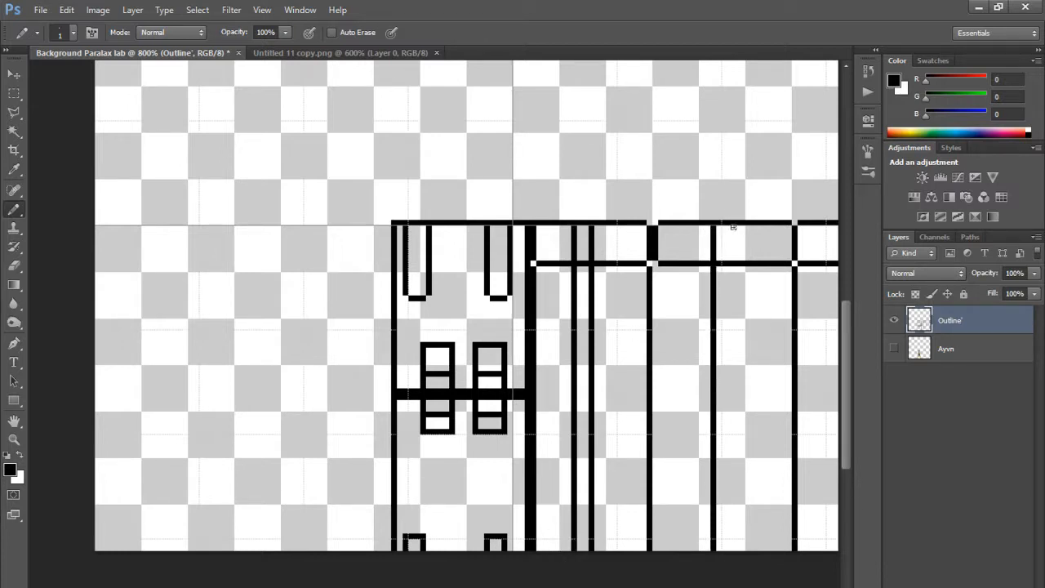
{"action": "left_click_drag", "start_coordinate": [731, 227], "coordinate": [745, 561]}
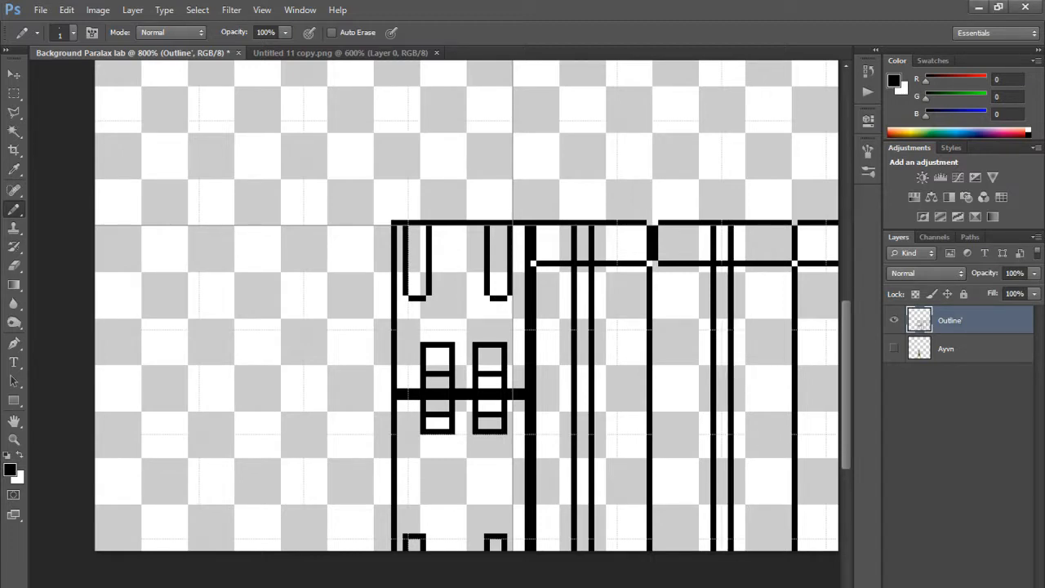
Step: Draw a single vertical line through the third horizontal box down to the canvas bottom
{"action": "scroll", "coordinate": [626, 408], "scroll_direction": "right", "scroll_amount": 5}
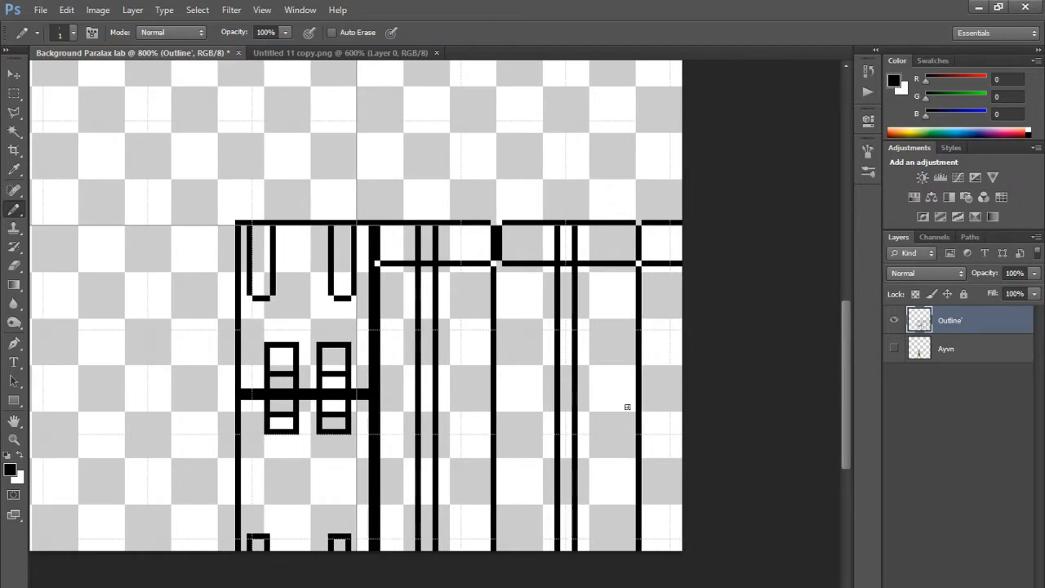
{"action": "left_click", "coordinate": [663, 226], "text": "shift"}
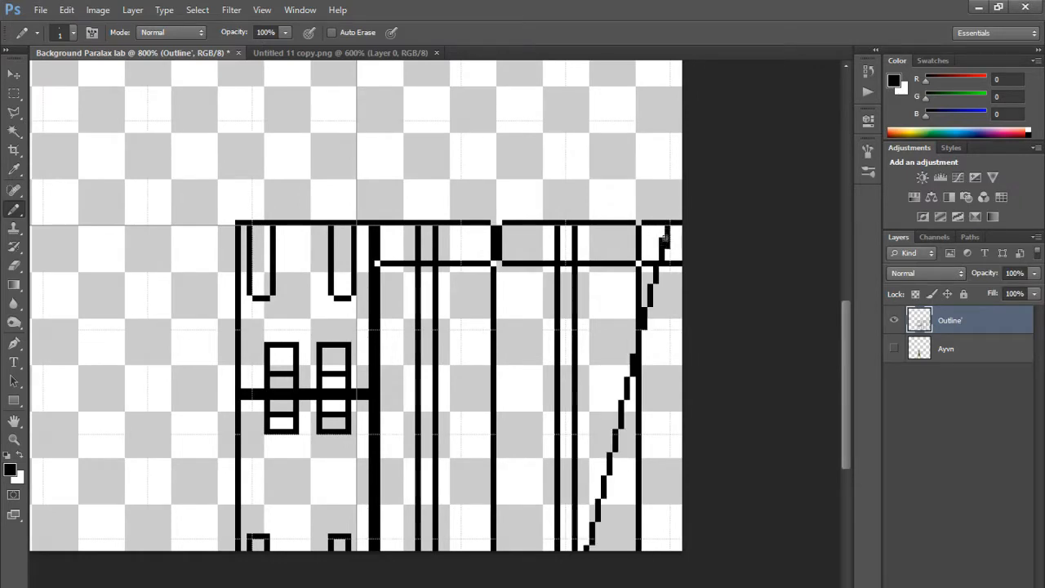
{"action": "key", "text": "ctrl+z"}
{"action": "left_click_drag", "start_coordinate": [661, 233], "coordinate": [661, 559]}
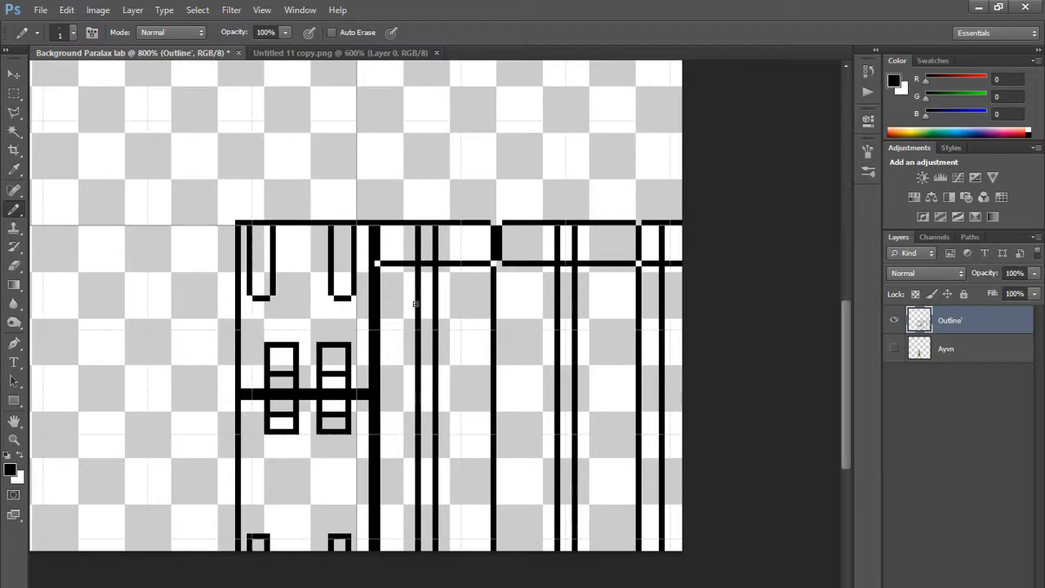
Step: Outline long narrow side brackets with cut corners on both sides of the first pair of vertical lines
{"action": "left_click_drag", "start_coordinate": [403, 312], "coordinate": [407, 496]}
{"action": "left_click", "coordinate": [411, 501]}
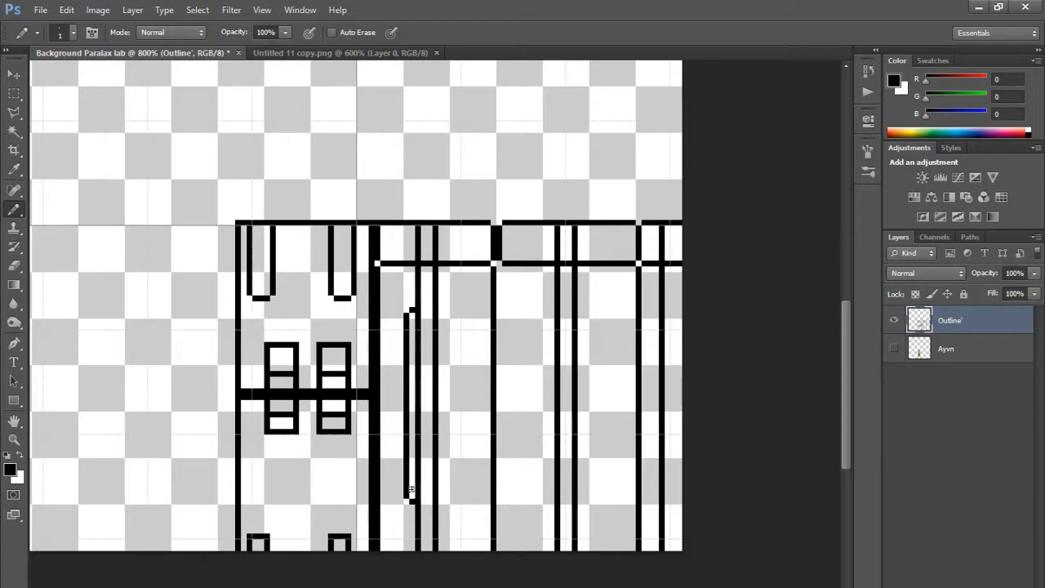
{"action": "left_click", "coordinate": [441, 310]}
{"action": "left_click_drag", "start_coordinate": [445, 313], "coordinate": [446, 489]}
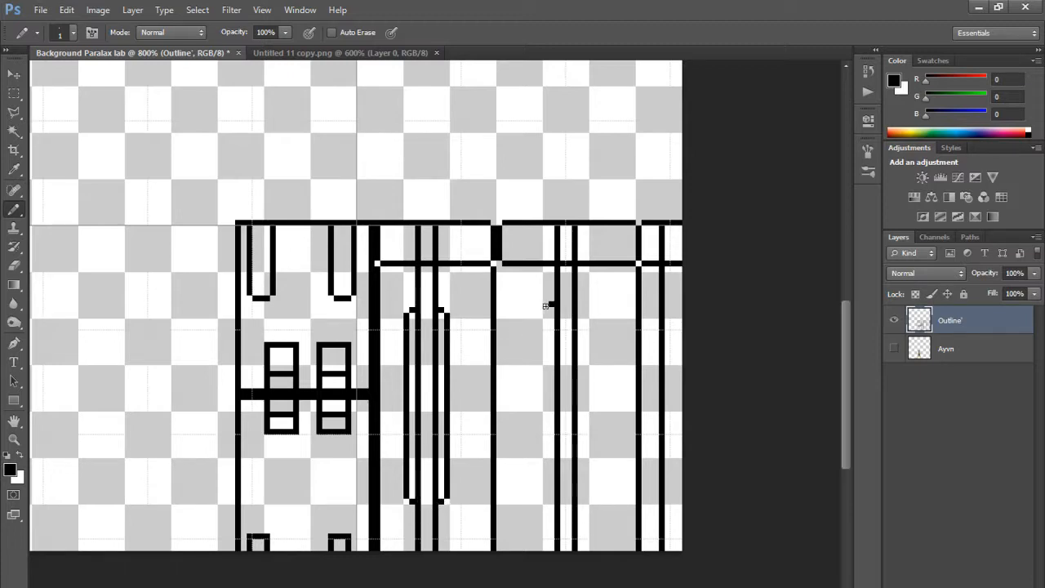
Step: Outline matching long narrow brackets with cut corners on both sides of the second pair of vertical lines
{"action": "mouse_move", "coordinate": [545, 309]}
{"action": "left_mouse_down"}
{"action": "mouse_move", "coordinate": [537, 462]}
{"action": "mouse_move", "coordinate": [552, 486]}
{"action": "mouse_move", "coordinate": [558, 467]}
{"action": "mouse_move", "coordinate": [571, 487]}
{"action": "mouse_move", "coordinate": [586, 484]}
{"action": "mouse_move", "coordinate": [593, 313]}
{"action": "left_mouse_up"}
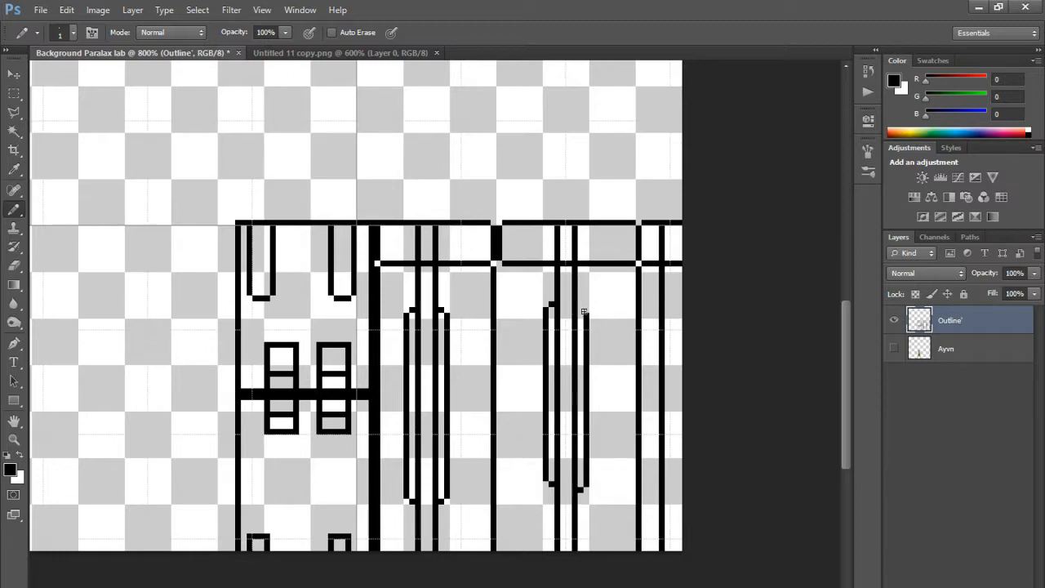
{"action": "left_click", "coordinate": [580, 304]}
{"action": "key", "text": "ctrl+z"}
{"action": "left_click", "coordinate": [580, 304]}
Step: Draw a closed elongated capsule with cut corners around the single vertical line below the third box
{"action": "left_click_drag", "start_coordinate": [650, 304], "coordinate": [655, 491]}
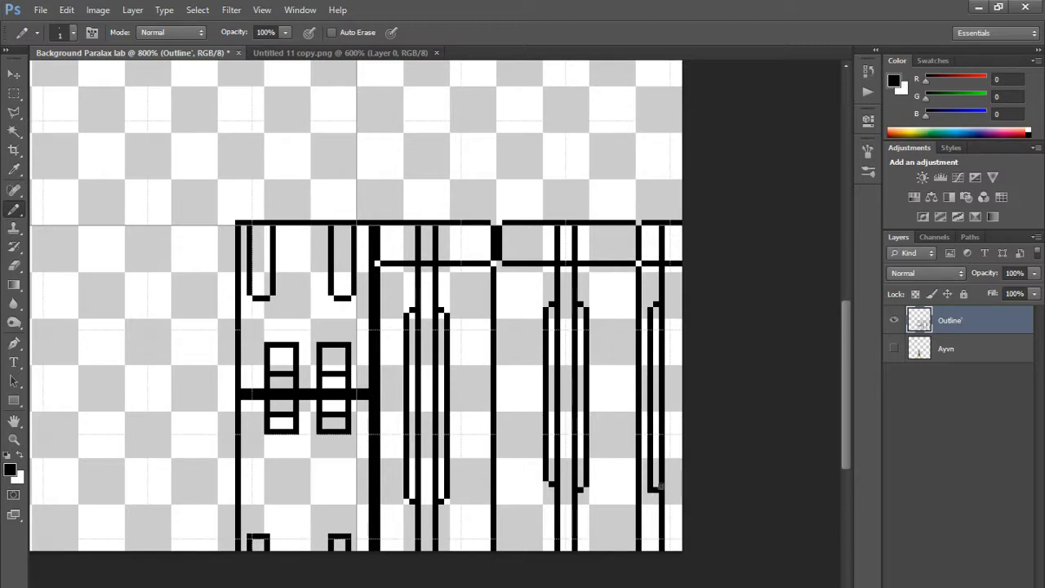
{"action": "key", "text": "ctrl+z"}
{"action": "left_click", "coordinate": [655, 495]}
{"action": "mouse_move", "coordinate": [662, 493]}
{"action": "left_mouse_down"}
{"action": "mouse_move", "coordinate": [672, 490]}
{"action": "mouse_move", "coordinate": [674, 311]}
{"action": "left_mouse_up"}
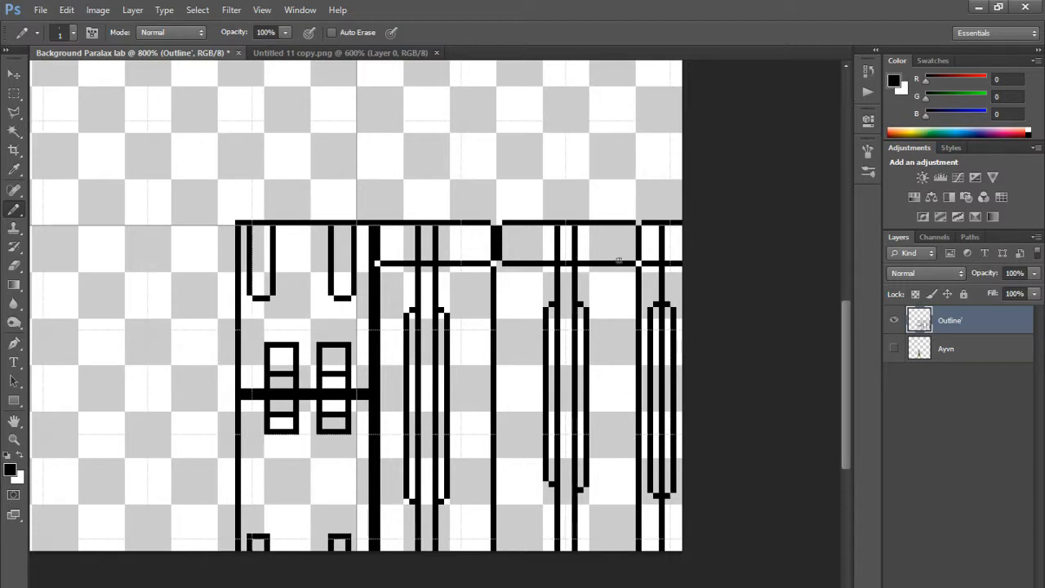
Step: Draw a pair of slightly stepped cable lines hanging from the second box's bottom edge near its right end, down to the canvas bottom
{"action": "mouse_move", "coordinate": [621, 270]}
{"action": "left_mouse_down"}
{"action": "mouse_move", "coordinate": [629, 293]}
{"action": "mouse_move", "coordinate": [618, 275]}
{"action": "mouse_move", "coordinate": [608, 369]}
{"action": "mouse_move", "coordinate": [618, 397]}
{"action": "left_mouse_up"}
{"action": "key", "text": "ctrl+z"}
{"action": "key", "text": "ctrl+z"}
{"action": "key", "text": "ctrl+z"}
{"action": "mouse_move", "coordinate": [616, 311]}
{"action": "left_mouse_down"}
{"action": "mouse_move", "coordinate": [614, 435]}
{"action": "mouse_move", "coordinate": [629, 466]}
{"action": "mouse_move", "coordinate": [615, 446]}
{"action": "mouse_move", "coordinate": [613, 563]}
{"action": "left_mouse_up"}
{"action": "key", "text": "ctrl+z"}
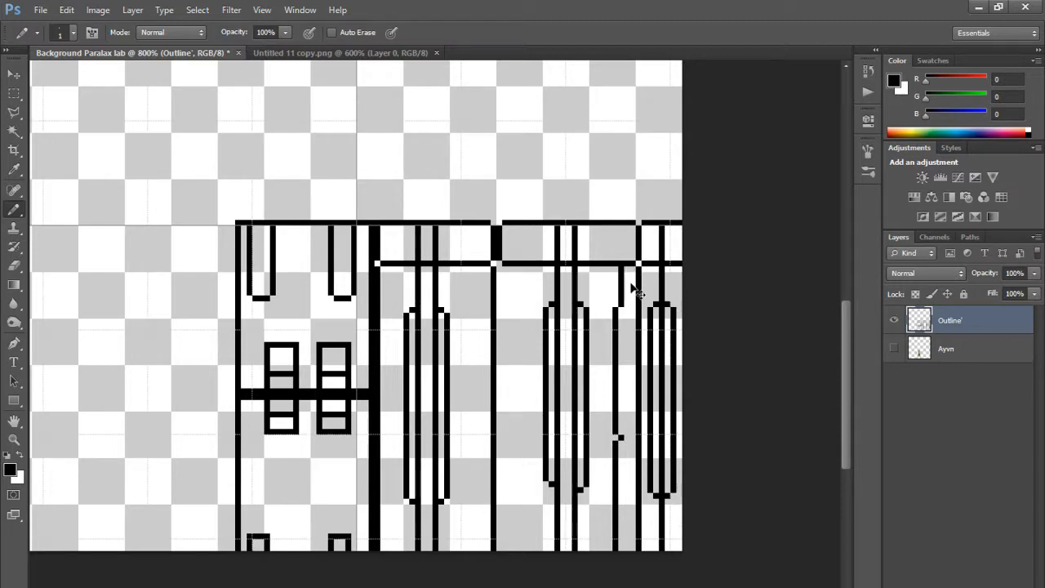
{"action": "left_click_drag", "start_coordinate": [608, 265], "coordinate": [603, 555]}
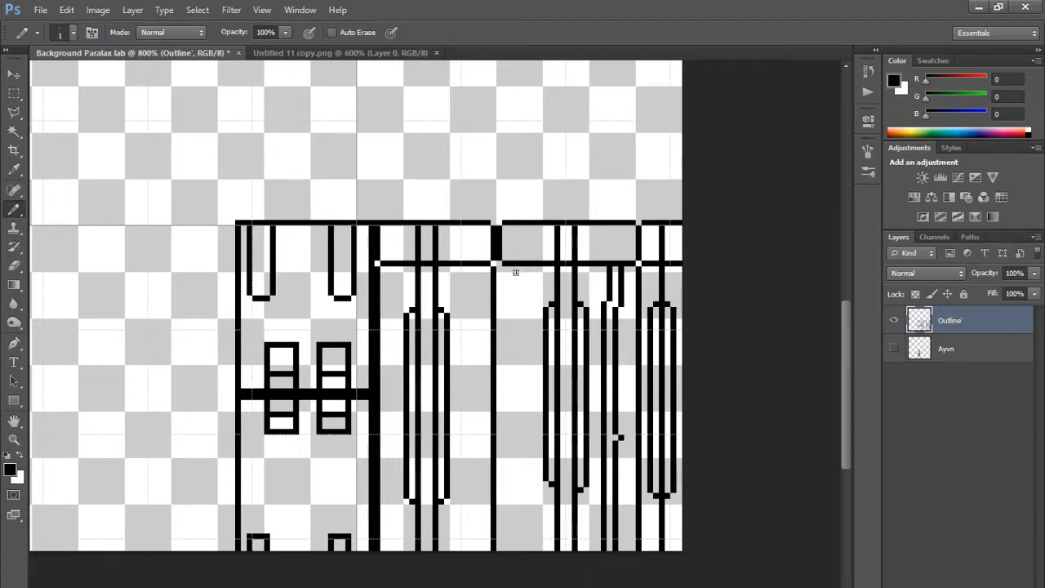
Step: Draw another pair of stepped cable lines from the second box's bottom edge near its left end, down to the canvas bottom
{"action": "left_click_drag", "start_coordinate": [522, 269], "coordinate": [517, 336]}
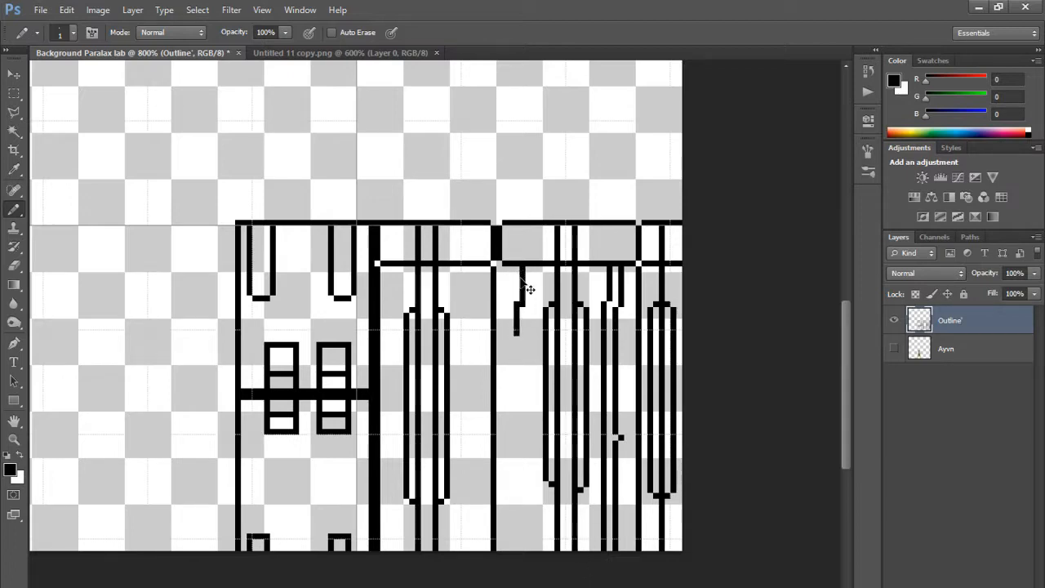
{"action": "key", "text": "ctrl+z"}
{"action": "left_click_drag", "start_coordinate": [521, 270], "coordinate": [522, 416]}
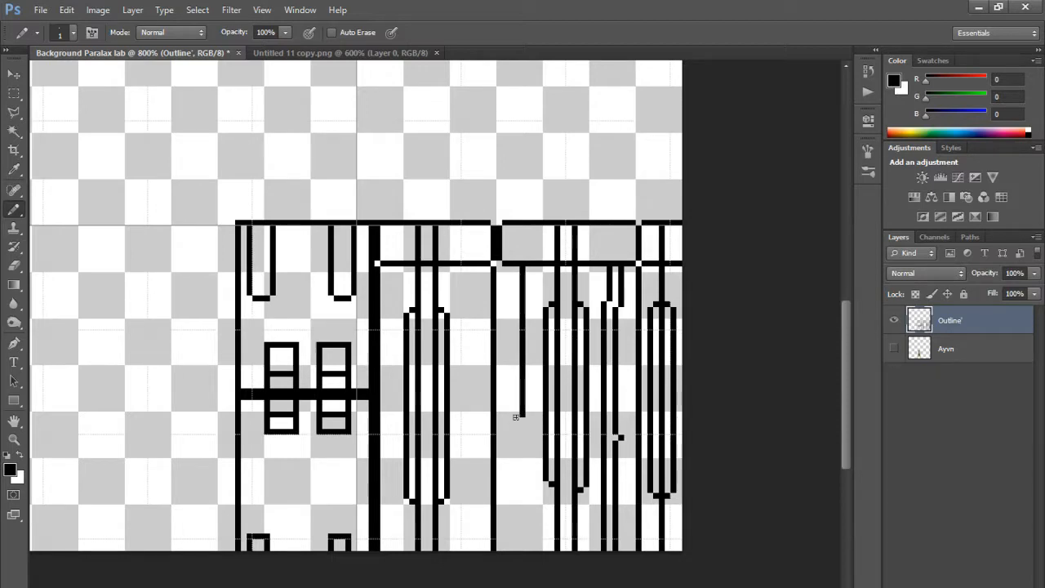
{"action": "left_click_drag", "start_coordinate": [515, 422], "coordinate": [523, 550]}
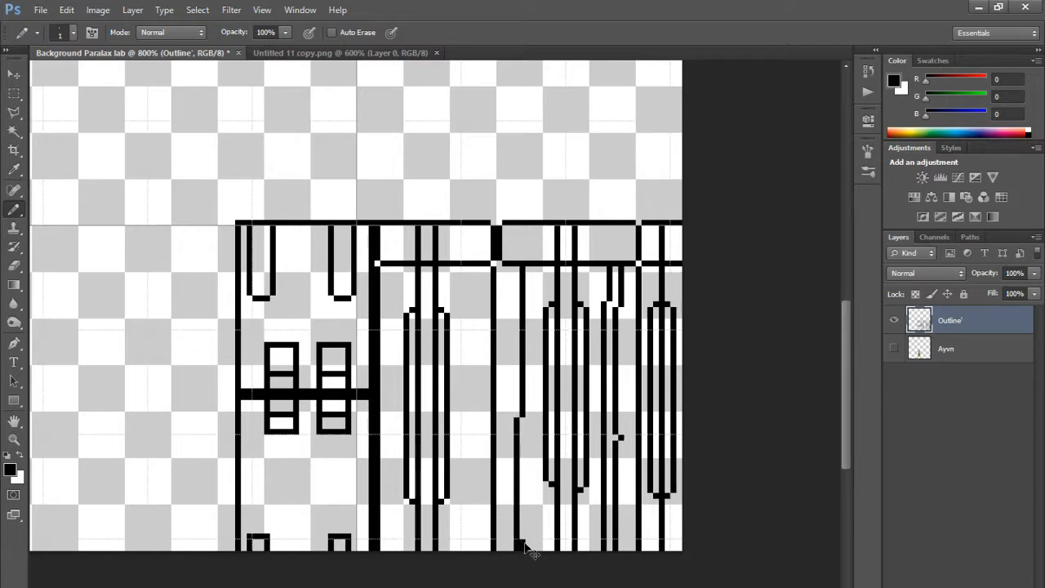
{"action": "left_click_drag", "start_coordinate": [528, 548], "coordinate": [537, 266]}
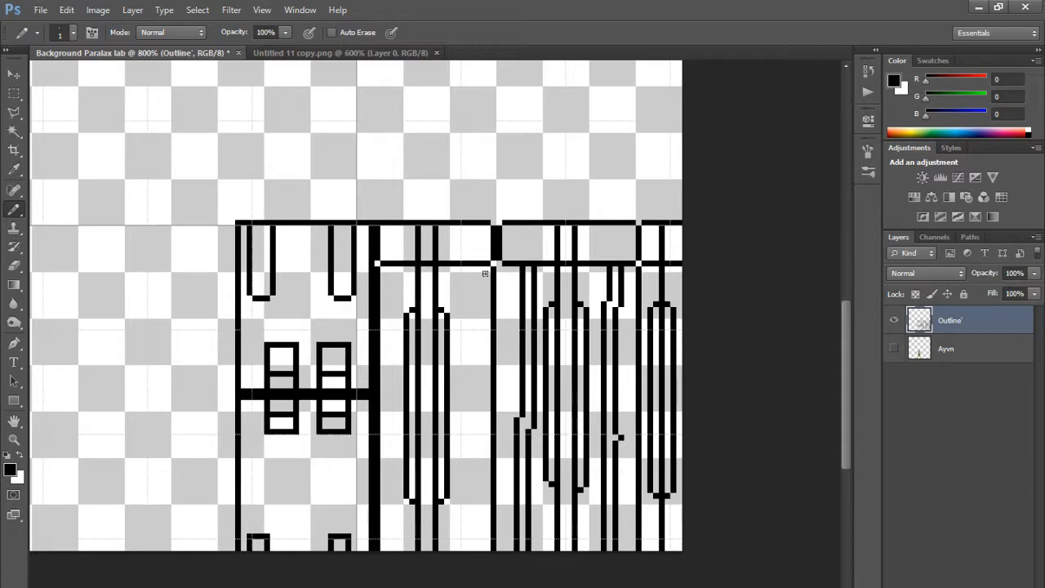
Step: Draw a slightly stepped horizontal cable line just beneath the first box, from its right vertical line to the thick column
{"action": "left_click_drag", "start_coordinate": [480, 275], "coordinate": [457, 280]}
{"action": "left_click", "coordinate": [439, 280]}
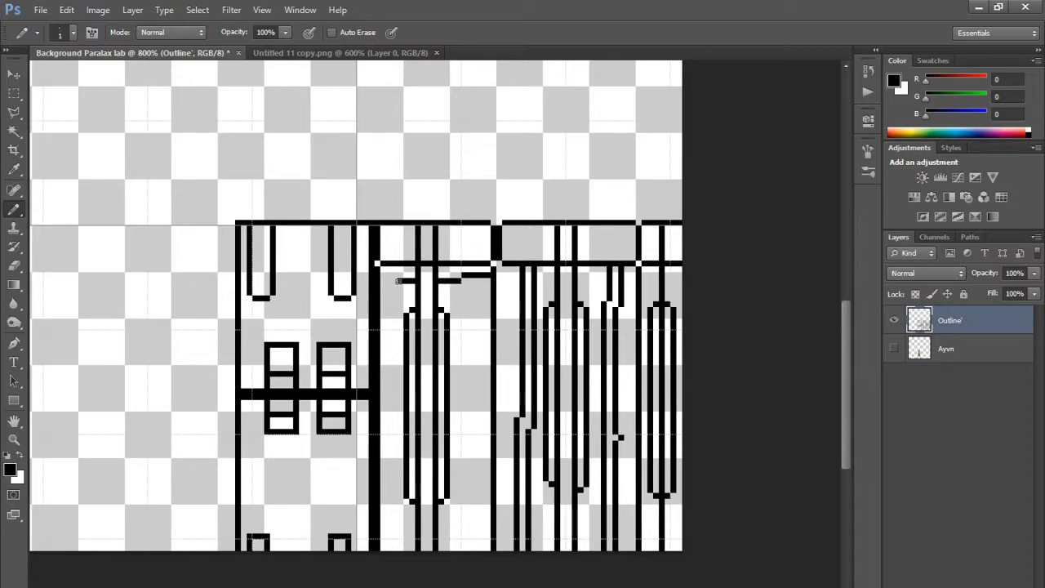
{"action": "left_click", "coordinate": [388, 279], "text": "shift"}
{"action": "left_click", "coordinate": [389, 280]}
{"action": "left_click", "coordinate": [383, 275]}
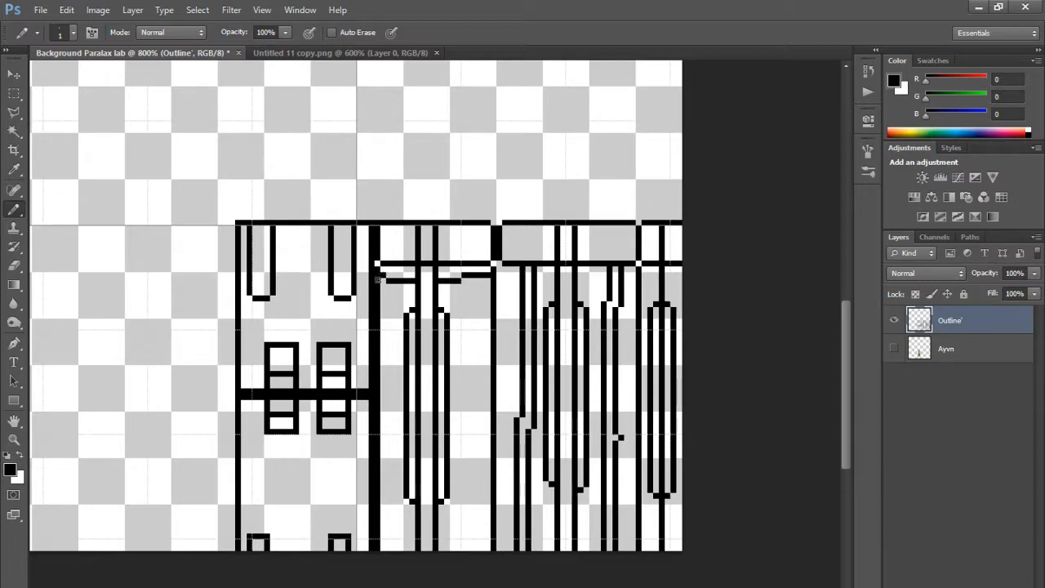
Step: Draw a second stepped horizontal line below the first to complete the cable under the first box
{"action": "left_click_drag", "start_coordinate": [488, 292], "coordinate": [470, 292]}
{"action": "left_click", "coordinate": [464, 295]}
{"action": "key", "text": "ctrl+z"}
{"action": "left_click", "coordinate": [459, 298]}
{"action": "mouse_move", "coordinate": [453, 297]}
{"action": "left_mouse_down"}
{"action": "mouse_move", "coordinate": [416, 299]}
{"action": "mouse_move", "coordinate": [451, 298]}
{"action": "mouse_move", "coordinate": [381, 298]}
{"action": "left_mouse_up"}
{"action": "key", "text": "ctrl+z"}
{"action": "key", "text": "ctrl+z"}
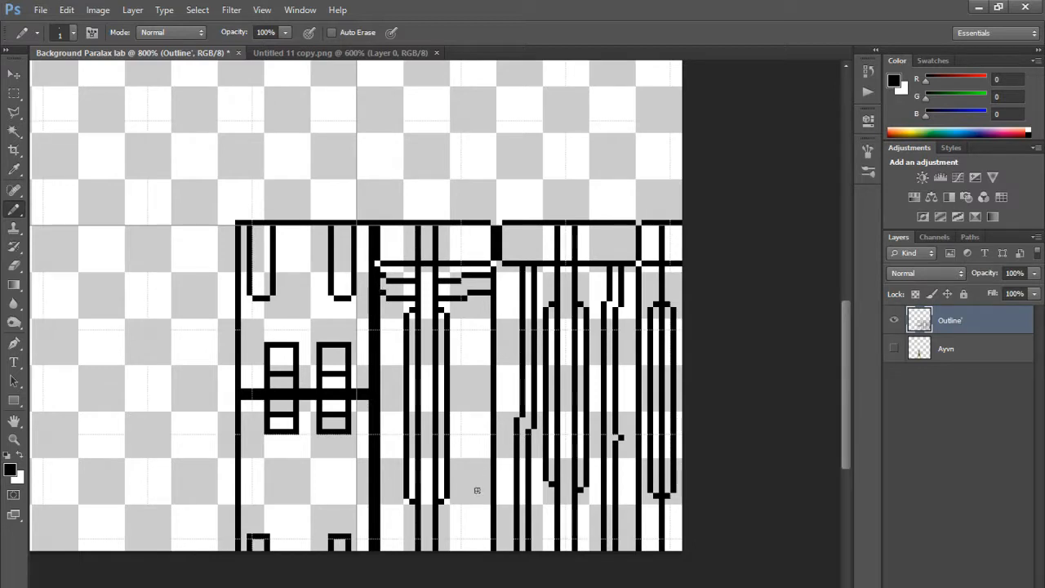
Step: Draw a pair of stepped horizontal cable lines across the first box's section, just below its long brackets
{"action": "left_click_drag", "start_coordinate": [490, 501], "coordinate": [451, 506]}
{"action": "key", "text": "ctrl+z"}
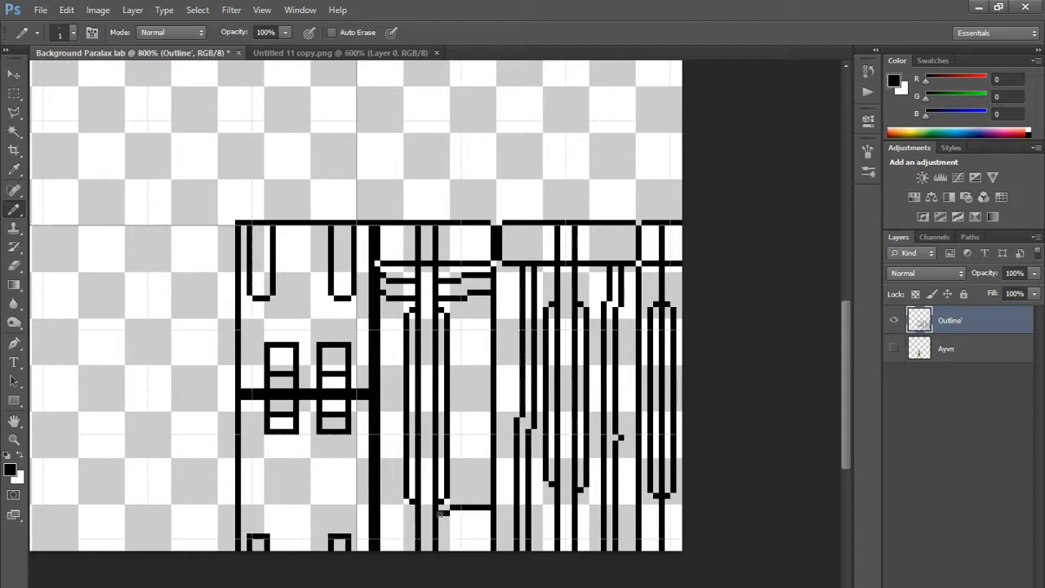
{"action": "left_click_drag", "start_coordinate": [438, 512], "coordinate": [376, 517]}
{"action": "mouse_move", "coordinate": [478, 517]}
{"action": "left_mouse_down"}
{"action": "mouse_move", "coordinate": [492, 517]}
{"action": "mouse_move", "coordinate": [452, 526]}
{"action": "left_mouse_up"}
{"action": "key", "text": "ctrl+z"}
{"action": "key", "text": "ctrl+z"}
{"action": "key", "text": "ctrl+z"}
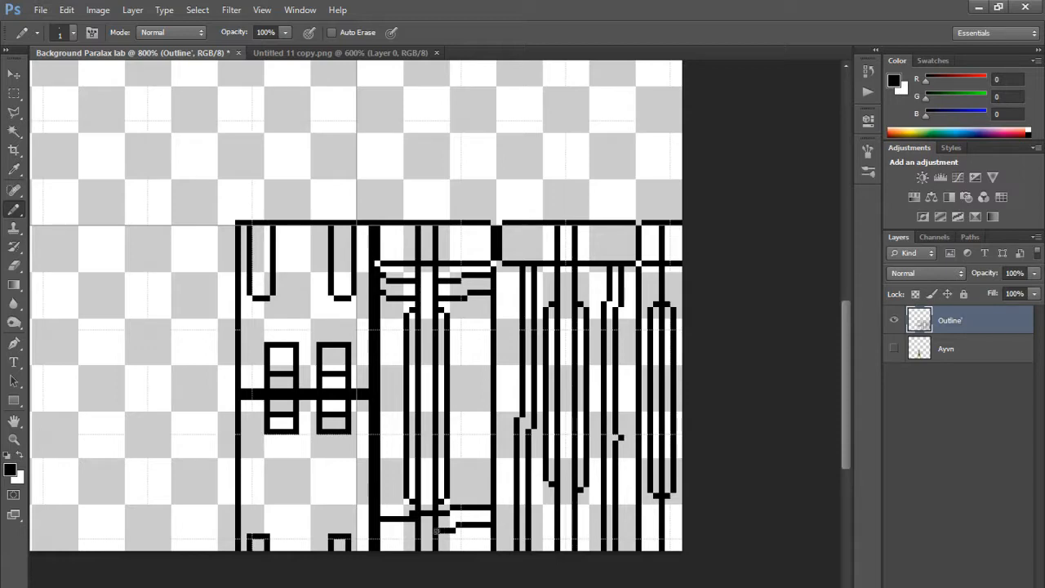
{"action": "left_click_drag", "start_coordinate": [436, 530], "coordinate": [380, 533]}
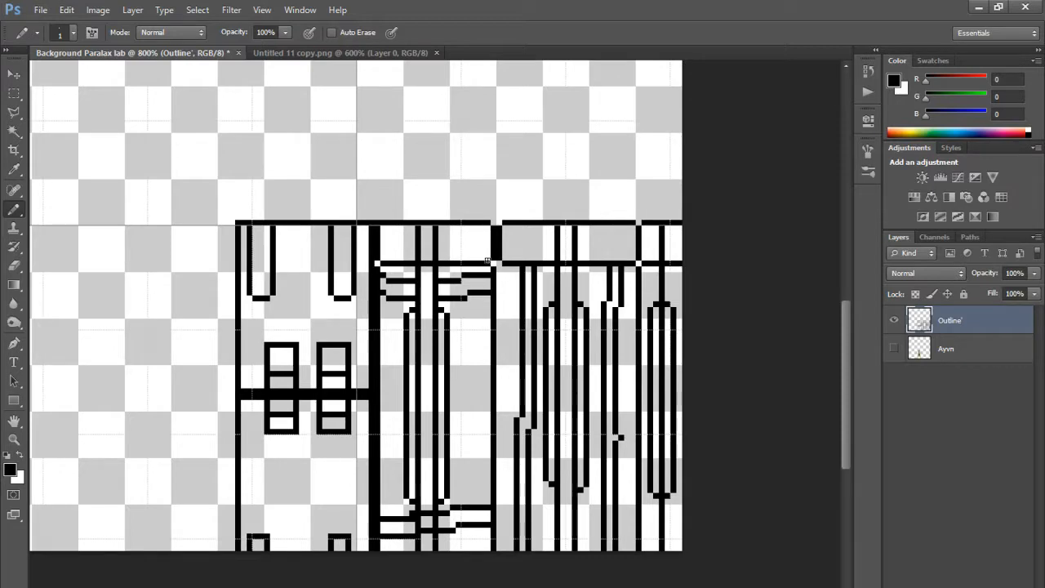
Step: Draw a pair of vertical cable lines between the two hanging U shapes, stepping outward to the small stacked boxes
{"action": "left_click_drag", "start_coordinate": [298, 223], "coordinate": [295, 309]}
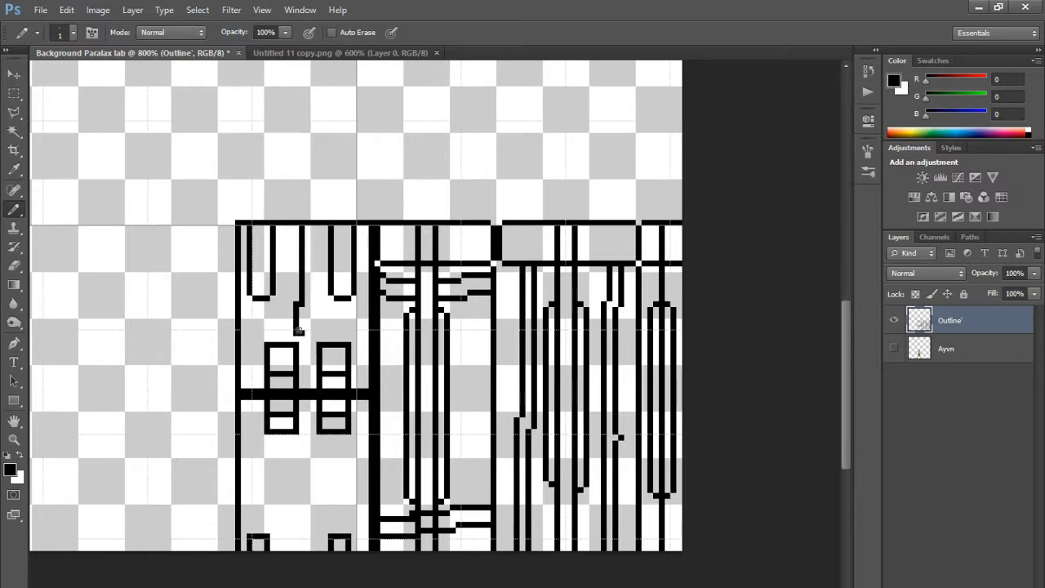
{"action": "key", "text": "ctrl+z"}
{"action": "left_click_drag", "start_coordinate": [301, 228], "coordinate": [295, 342]}
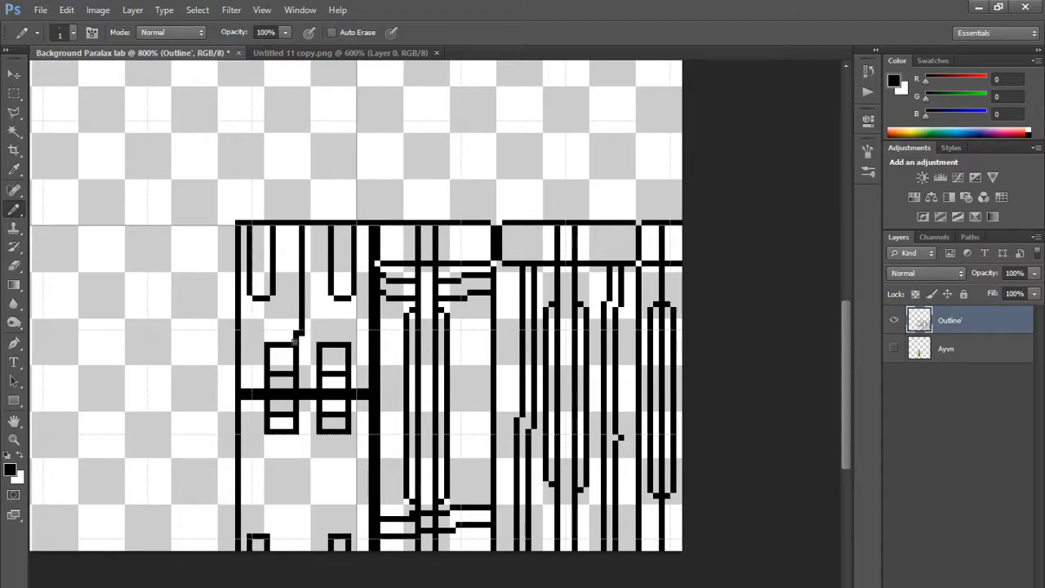
{"action": "left_click", "coordinate": [315, 230], "text": "shift"}
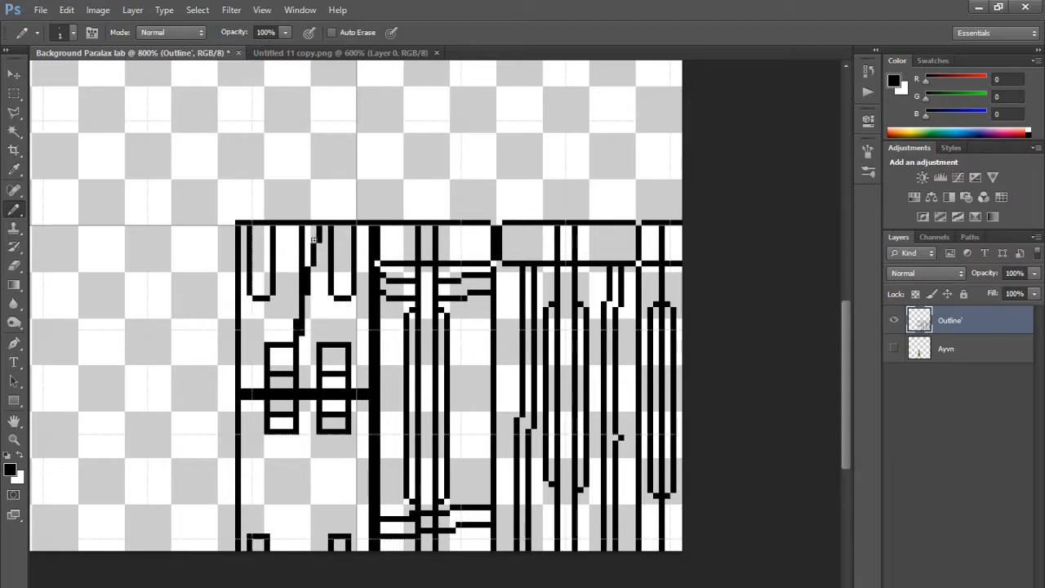
{"action": "key", "text": "ctrl+z"}
{"action": "left_click_drag", "start_coordinate": [314, 228], "coordinate": [319, 344]}
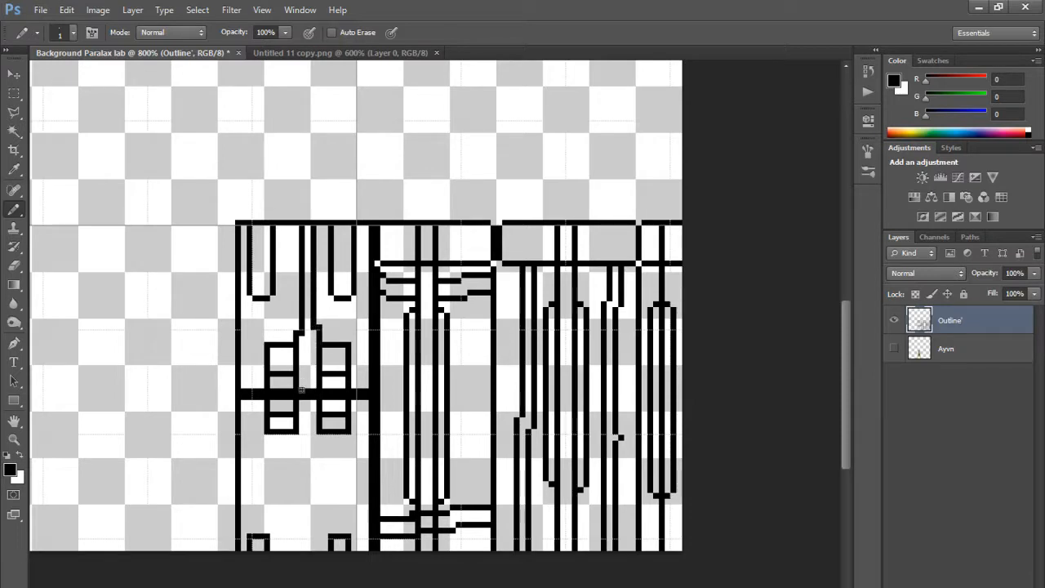
Step: Continue the cable pair from below the stacked boxes to the canvas bottom, with both lines stepping slightly to the left
{"action": "scroll", "coordinate": [314, 389], "scroll_direction": "down", "scroll_amount": 1}
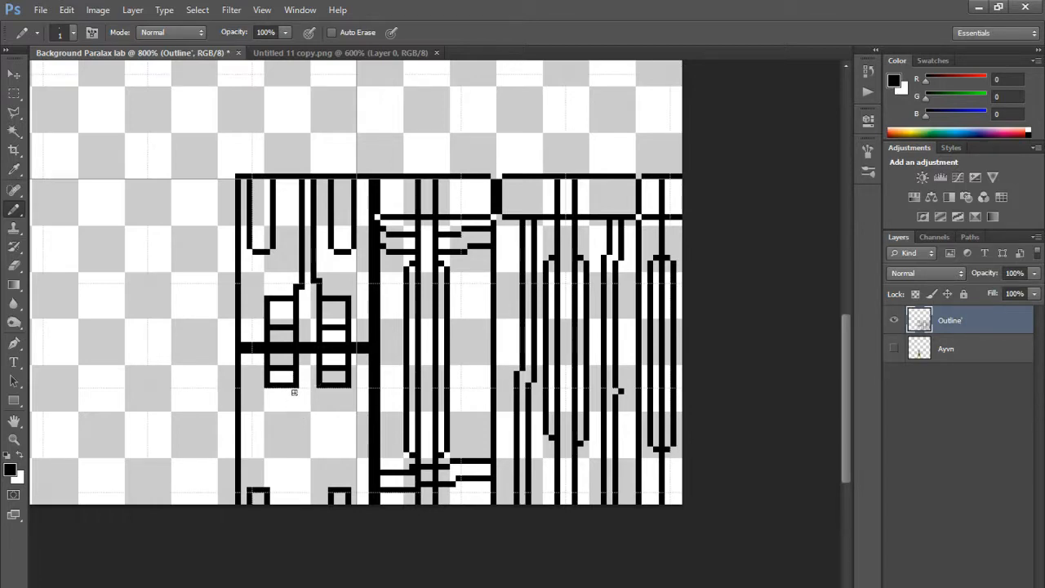
{"action": "left_click_drag", "start_coordinate": [296, 398], "coordinate": [291, 500]}
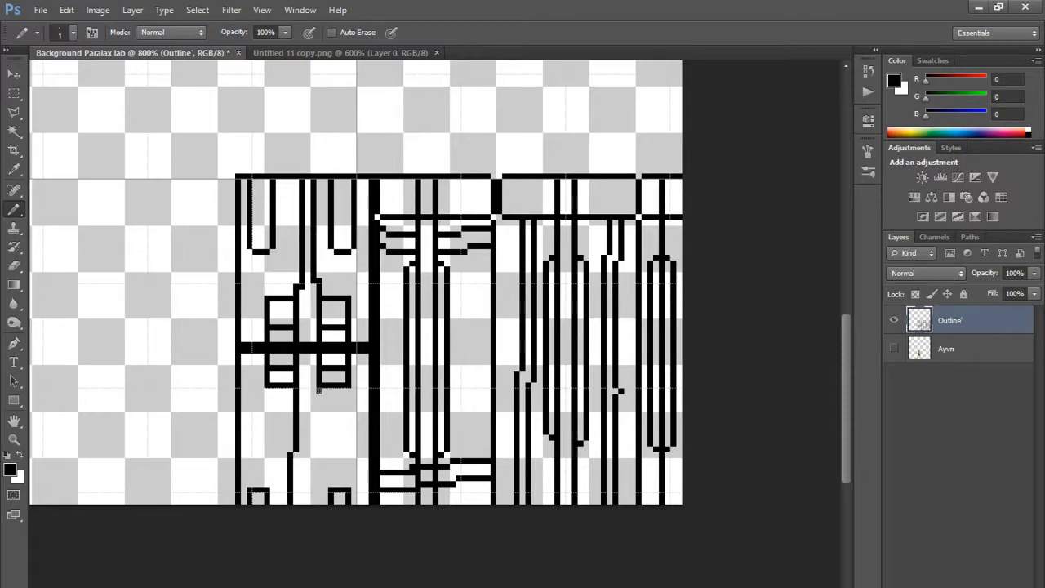
{"action": "left_click_drag", "start_coordinate": [318, 388], "coordinate": [311, 493]}
{"action": "key", "text": "ctrl+z"}
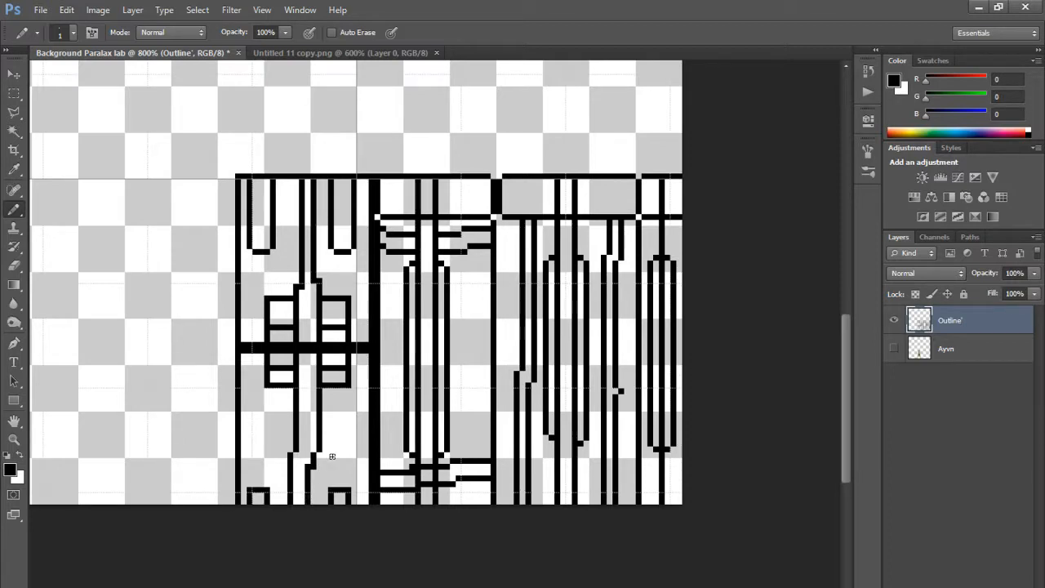
{"action": "key", "text": "ctrl+z"}
{"action": "left_click_drag", "start_coordinate": [313, 456], "coordinate": [318, 504]}
{"action": "key", "text": "ctrl+z"}
{"action": "key", "text": "ctrl+z"}
{"action": "left_click_drag", "start_coordinate": [314, 458], "coordinate": [312, 501]}
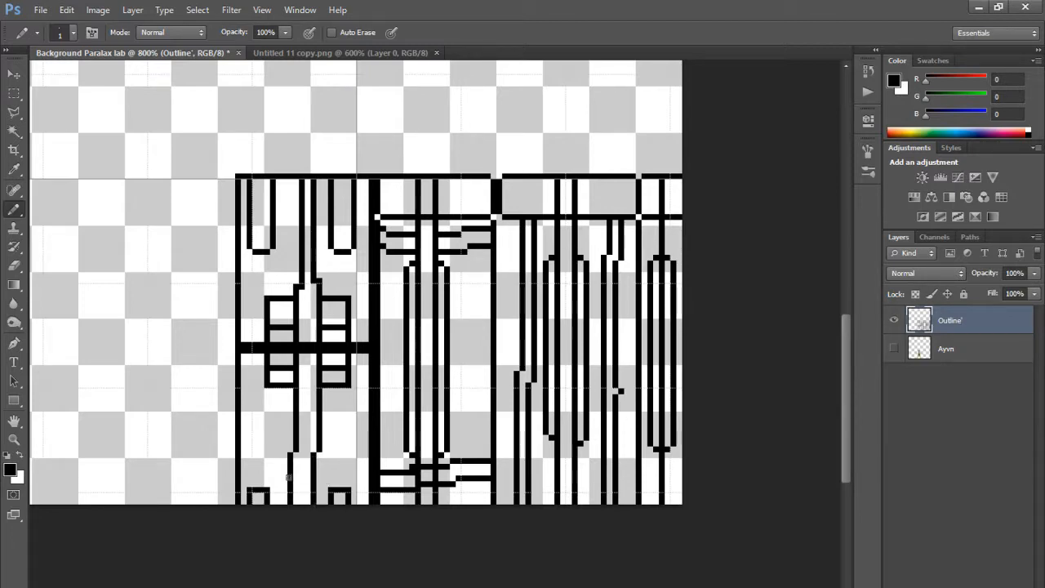
Step: Paste a copy of the outline artwork and align it along the left side of the original as a seamless repeat
{"action": "key", "text": "ctrl+minus"}
{"action": "key", "text": "ctrl+minus"}
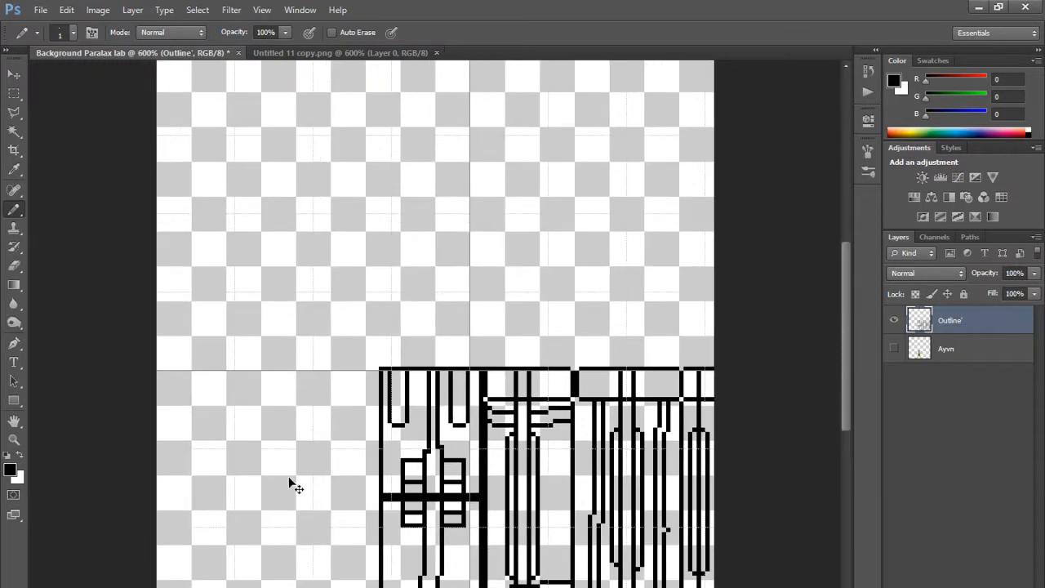
{"action": "key", "text": "ctrl+v"}
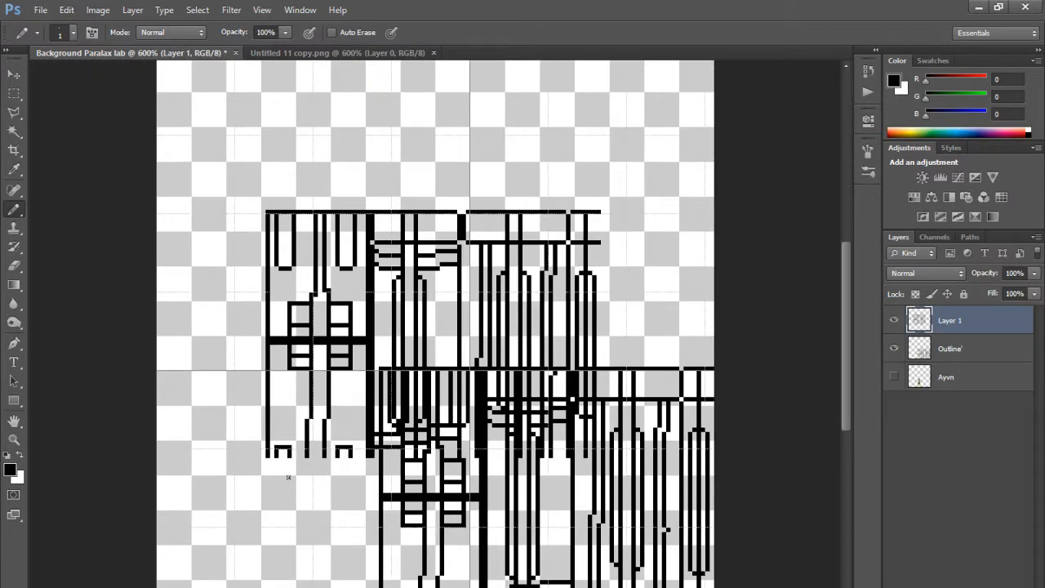
{"action": "left_click", "coordinate": [14, 75]}
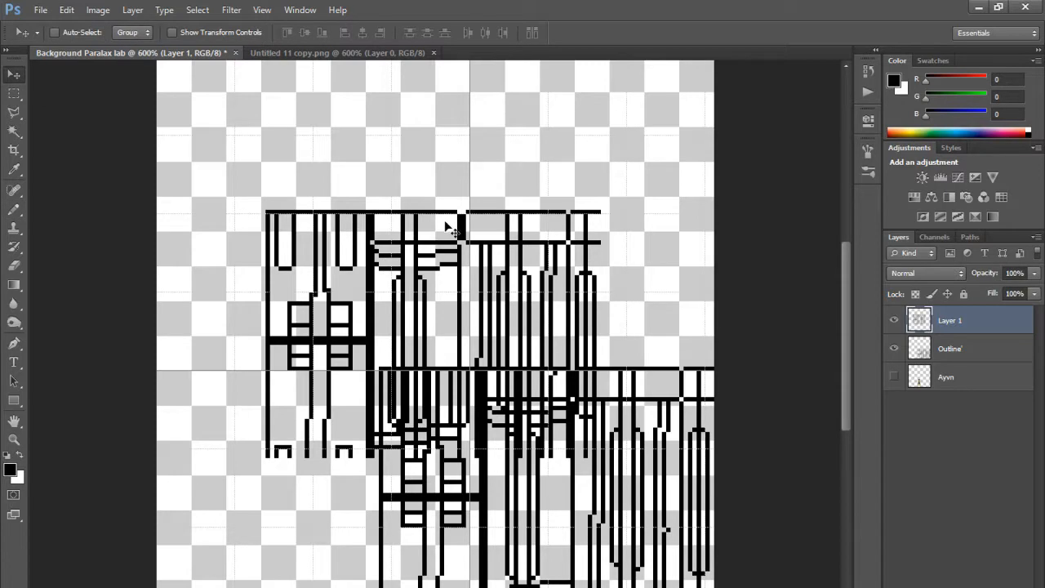
{"action": "left_click_drag", "start_coordinate": [448, 225], "coordinate": [225, 379]}
{"action": "scroll", "coordinate": [284, 306], "scroll_direction": "down", "scroll_amount": 3}
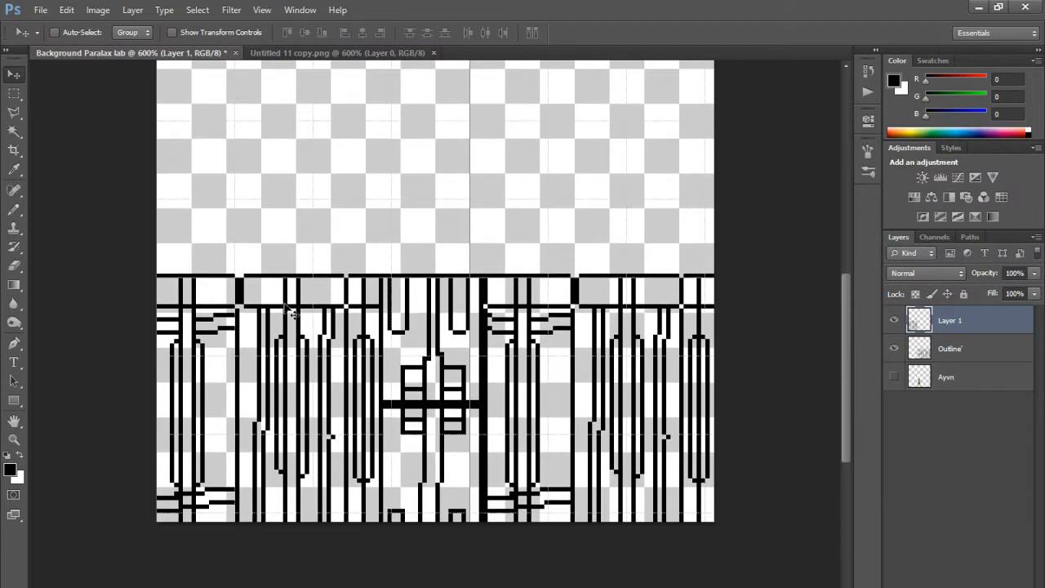
Step: Merge the pasted copy's layer down into the Outline' layer and return to the Pencil tool
{"action": "scroll", "coordinate": [272, 287], "scroll_direction": "up", "scroll_amount": 6}
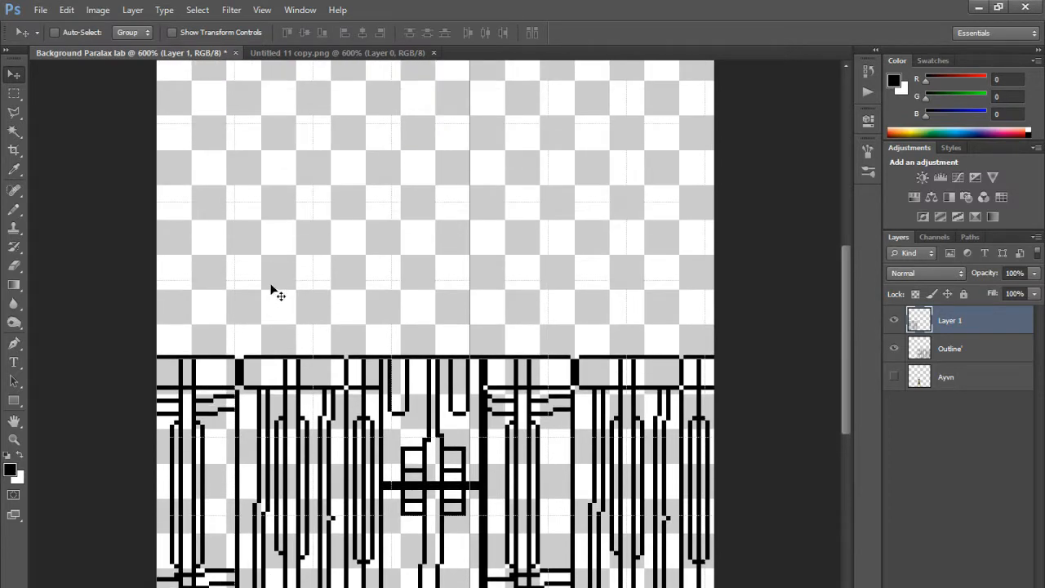
{"action": "scroll", "coordinate": [273, 286], "scroll_direction": "down", "scroll_amount": 2}
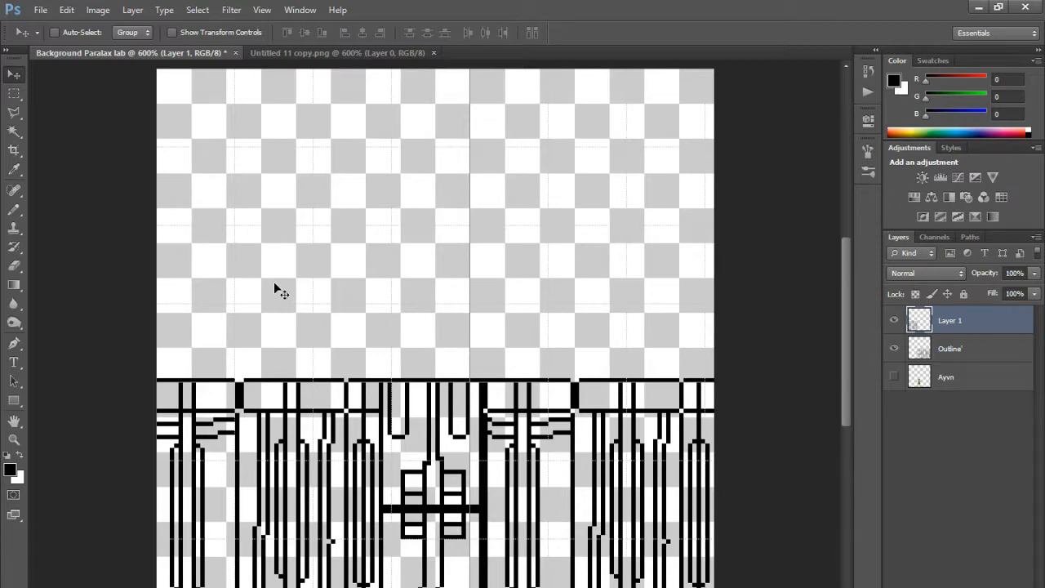
{"action": "left_click", "coordinate": [14, 209]}
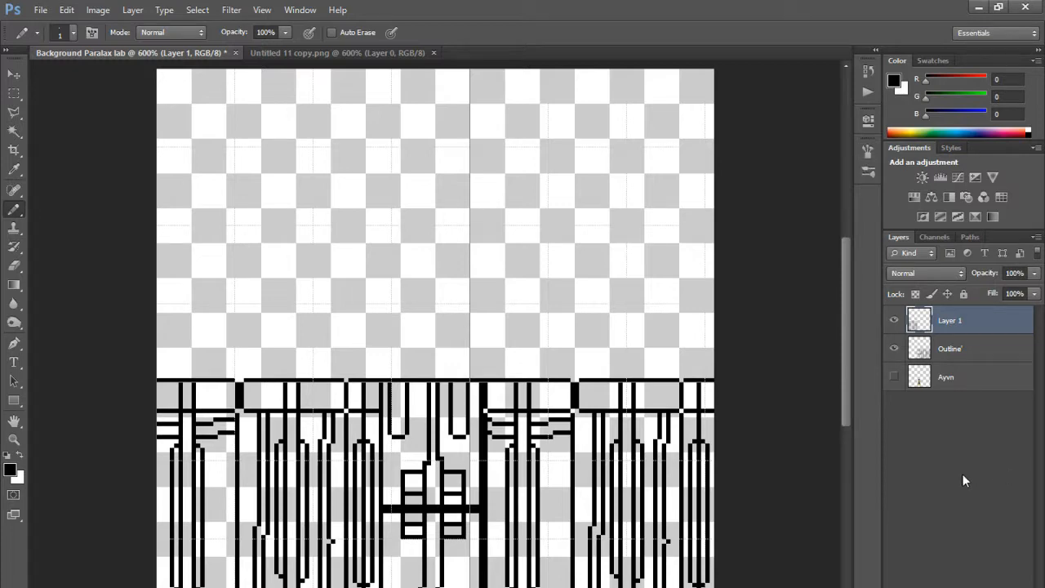
{"action": "key", "text": "Delete"}
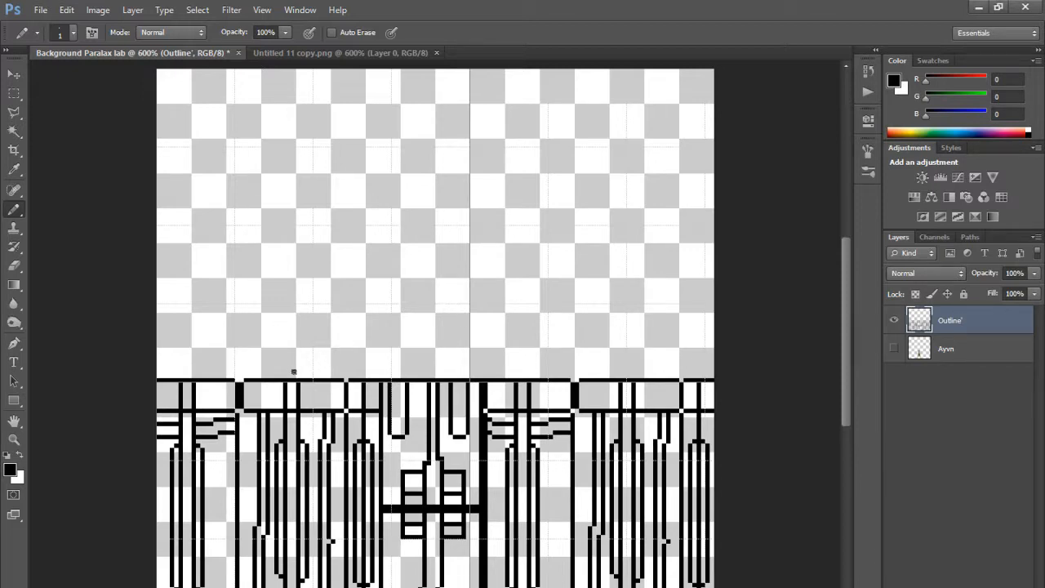
{"action": "left_click_drag", "start_coordinate": [293, 373], "coordinate": [306, 276]}
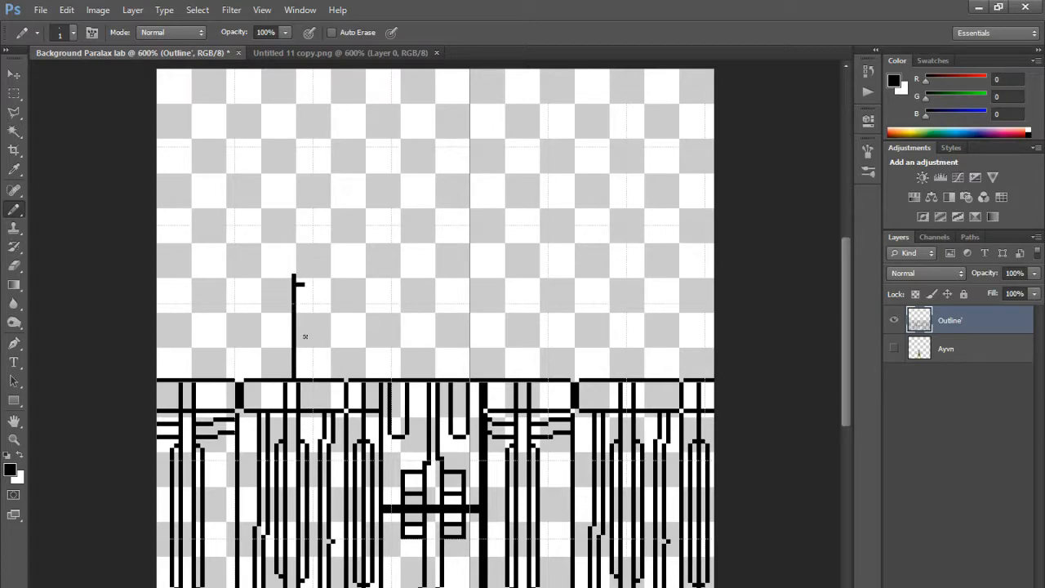
{"action": "key", "text": "ctrl+z"}
{"action": "left_click_drag", "start_coordinate": [286, 376], "coordinate": [286, 333]}
{"action": "key", "text": "ctrl+z"}
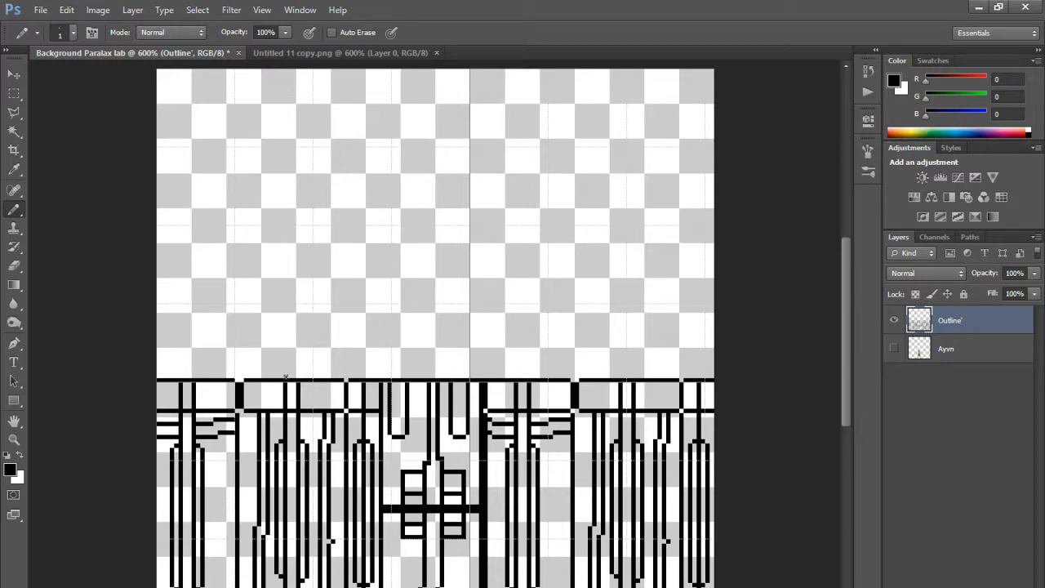
Step: Extend the pair of vertical pipe lines upward above the second box's top edge in the left copy
{"action": "left_click_drag", "start_coordinate": [284, 376], "coordinate": [290, 308]}
{"action": "left_click", "coordinate": [298, 374], "text": "shift"}
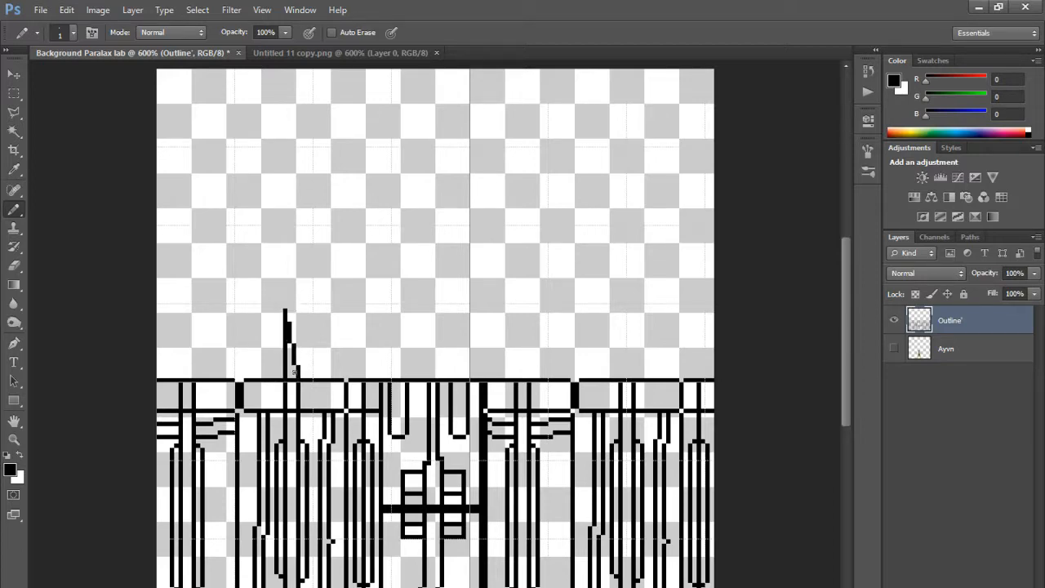
{"action": "key", "text": "ctrl+z"}
{"action": "left_click_drag", "start_coordinate": [298, 376], "coordinate": [298, 313]}
Step: Extend the leftmost pair of vertical pipe lines upward above the first box's top edge in the left copy
{"action": "left_click", "coordinate": [179, 373], "text": "shift"}
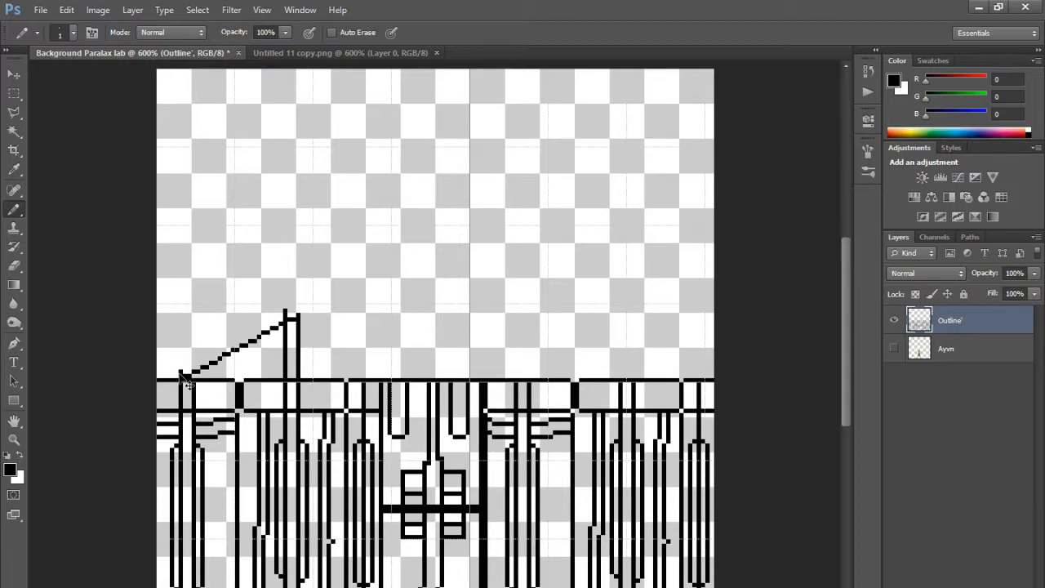
{"action": "key", "text": "ctrl+z"}
{"action": "left_click_drag", "start_coordinate": [181, 378], "coordinate": [181, 317]}
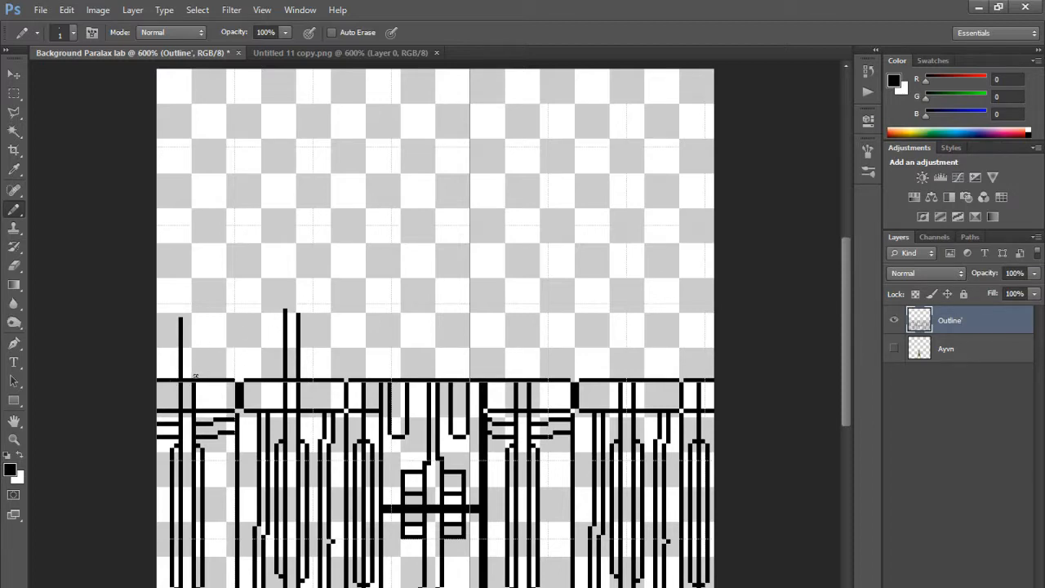
{"action": "left_click_drag", "start_coordinate": [194, 378], "coordinate": [195, 325]}
{"action": "key", "text": "ctrl+z"}
{"action": "key", "text": "ctrl+z"}
{"action": "left_click_drag", "start_coordinate": [195, 377], "coordinate": [195, 325]}
{"action": "key", "text": "ctrl+z"}
{"action": "left_click_drag", "start_coordinate": [194, 379], "coordinate": [195, 328]}
Step: Draw two vertical pipe lines above the left copy's third box, over its single line and its right edge
{"action": "left_click_drag", "start_coordinate": [363, 377], "coordinate": [369, 321]}
{"action": "key", "text": "ctrl+z"}
{"action": "left_click_drag", "start_coordinate": [364, 377], "coordinate": [369, 321]}
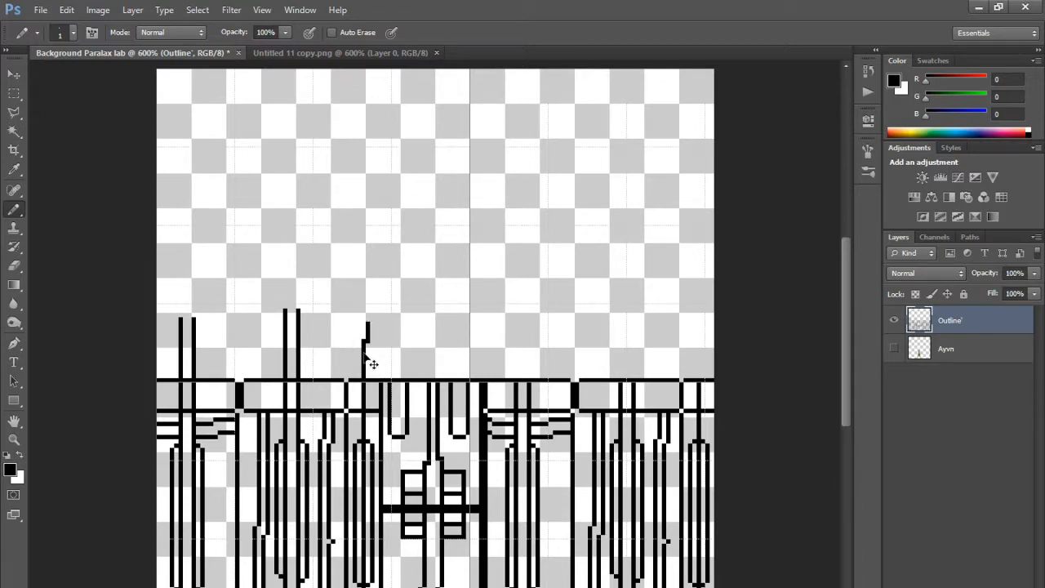
{"action": "key", "text": "ctrl+z"}
{"action": "left_click_drag", "start_coordinate": [363, 373], "coordinate": [364, 317]}
{"action": "left_click_drag", "start_coordinate": [381, 379], "coordinate": [380, 324]}
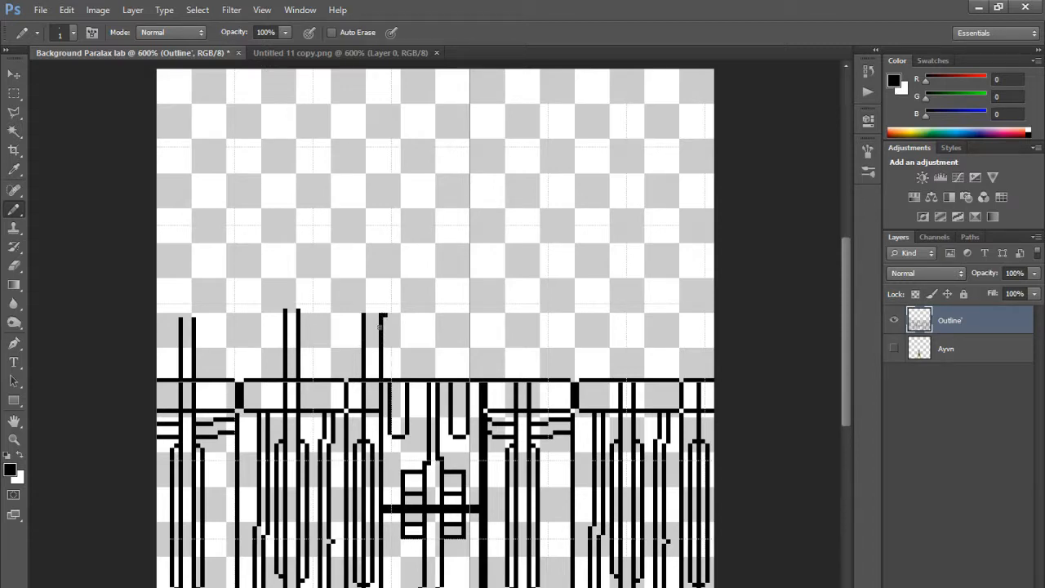
{"action": "key", "text": "ctrl+z"}
{"action": "left_click_drag", "start_coordinate": [381, 379], "coordinate": [381, 316]}
Step: Extend the central cable pair between the two hanging U shapes upward above the top edge
{"action": "left_click_drag", "start_coordinate": [436, 367], "coordinate": [438, 316]}
{"action": "mouse_move", "coordinate": [427, 377]}
{"action": "left_mouse_down"}
{"action": "mouse_move", "coordinate": [425, 349]}
{"action": "mouse_move", "coordinate": [429, 374]}
{"action": "mouse_move", "coordinate": [427, 323]}
{"action": "left_mouse_up"}
{"action": "key", "text": "ctrl+z"}
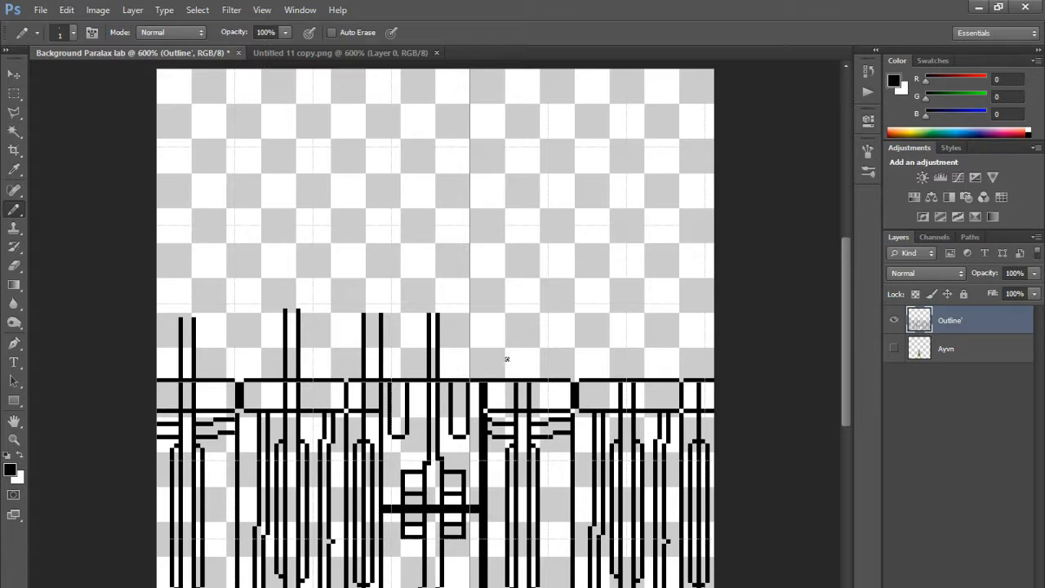
Step: Extend the pair of vertical pipe lines upward above the first box's top edge in the right half
{"action": "mouse_move", "coordinate": [527, 380]}
{"action": "left_mouse_down"}
{"action": "mouse_move", "coordinate": [531, 314]}
{"action": "mouse_move", "coordinate": [529, 351]}
{"action": "left_mouse_up"}
{"action": "key", "text": "ctrl+z"}
{"action": "key", "text": "ctrl+z"}
{"action": "key", "text": "ctrl+z"}
{"action": "mouse_move", "coordinate": [528, 312]}
{"action": "left_mouse_down"}
{"action": "mouse_move", "coordinate": [528, 379]}
{"action": "mouse_move", "coordinate": [513, 368]}
{"action": "mouse_move", "coordinate": [515, 334]}
{"action": "left_mouse_up"}
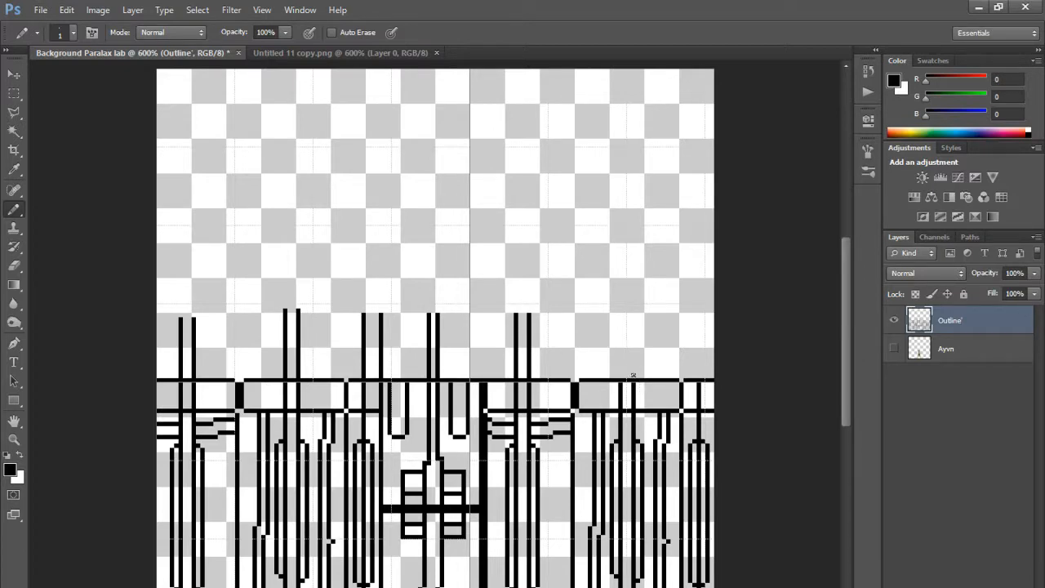
Step: Extend the pair of vertical pipe lines upward above the second box's top edge in the right half
{"action": "mouse_move", "coordinate": [634, 377]}
{"action": "left_mouse_down"}
{"action": "mouse_move", "coordinate": [633, 321]}
{"action": "mouse_move", "coordinate": [618, 337]}
{"action": "mouse_move", "coordinate": [630, 334]}
{"action": "mouse_move", "coordinate": [616, 334]}
{"action": "mouse_move", "coordinate": [617, 373]}
{"action": "left_mouse_up"}
{"action": "key", "text": "ctrl+z"}
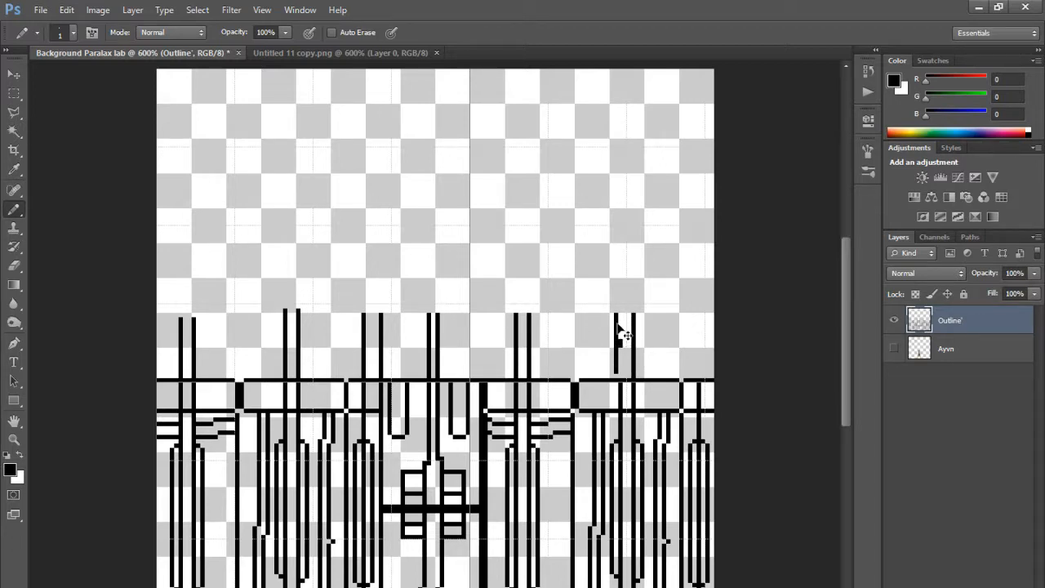
{"action": "key", "text": "ctrl+z"}
{"action": "left_click_drag", "start_coordinate": [617, 314], "coordinate": [617, 368]}
{"action": "key", "text": "ctrl+z"}
{"action": "mouse_move", "coordinate": [616, 313]}
{"action": "left_mouse_down"}
{"action": "mouse_move", "coordinate": [619, 374]}
{"action": "mouse_move", "coordinate": [622, 322]}
{"action": "left_mouse_up"}
{"action": "key", "text": "ctrl+z"}
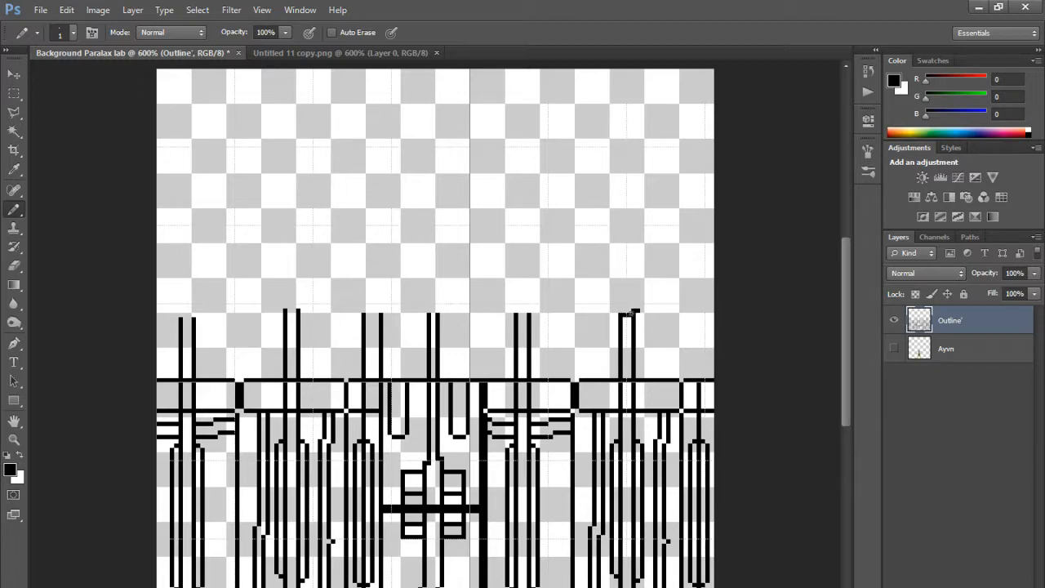
{"action": "left_click_drag", "start_coordinate": [629, 313], "coordinate": [517, 312]}
{"action": "key", "text": "ctrl+z"}
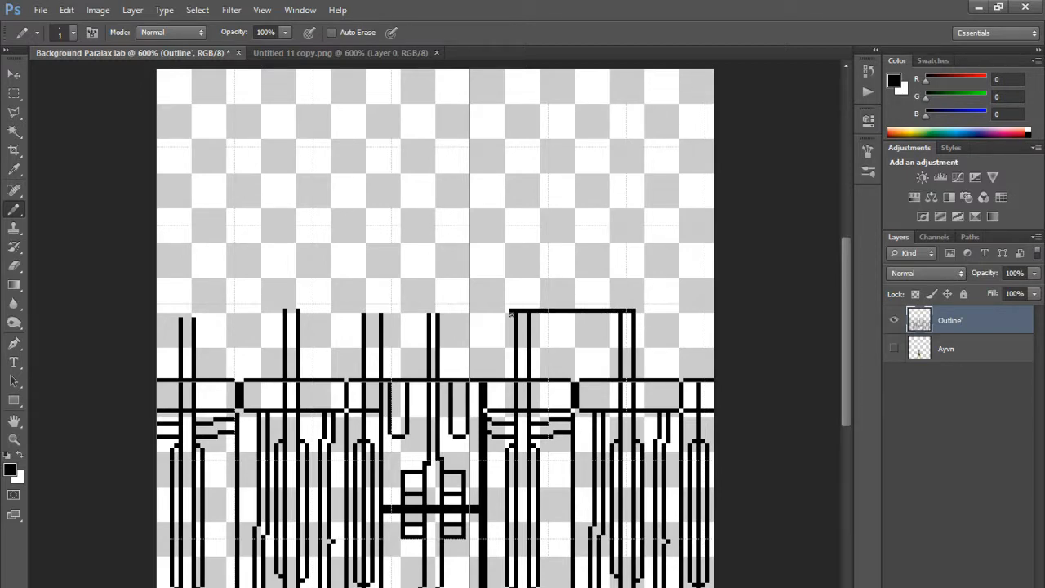
{"action": "key", "text": "ctrl+z"}
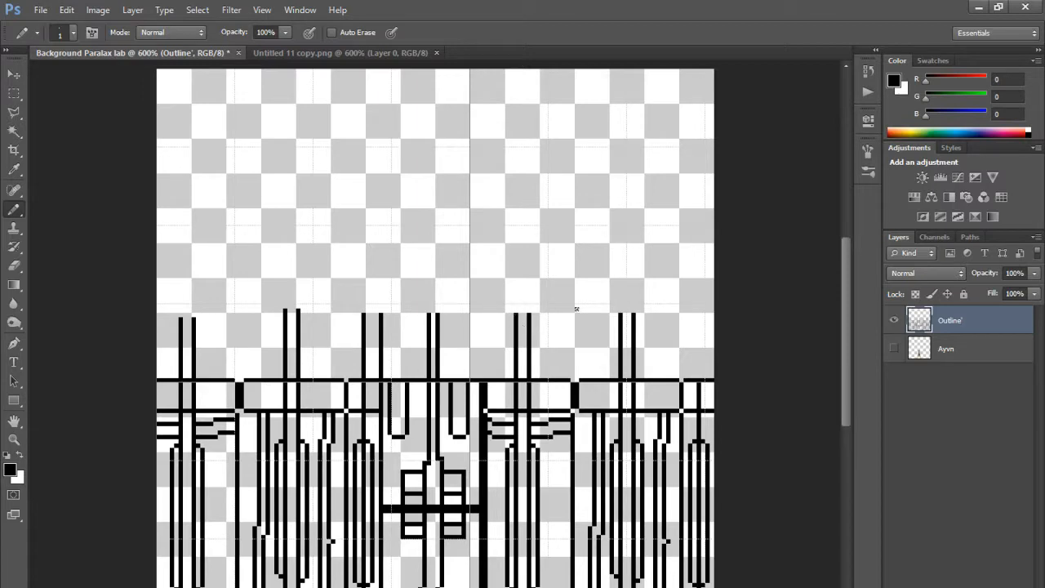
Step: Draw a horizontal outline joining the tops of the right half's two pipe pairs, stepped down to a short lower line past the first pair
{"action": "left_click_drag", "start_coordinate": [624, 314], "coordinate": [516, 312]}
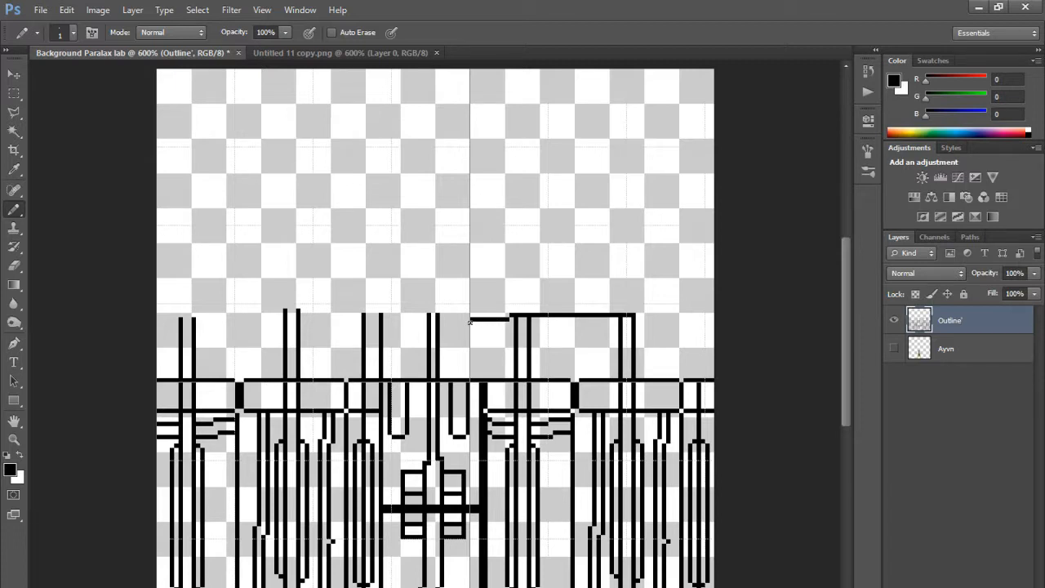
{"action": "key", "text": "ctrl+z"}
{"action": "key", "text": "ctrl+z"}
{"action": "key", "text": "ctrl+z"}
{"action": "key", "text": "ctrl+z"}
{"action": "left_click_drag", "start_coordinate": [507, 341], "coordinate": [464, 342]}
{"action": "key", "text": "ctrl+z"}
{"action": "key", "text": "ctrl+z"}
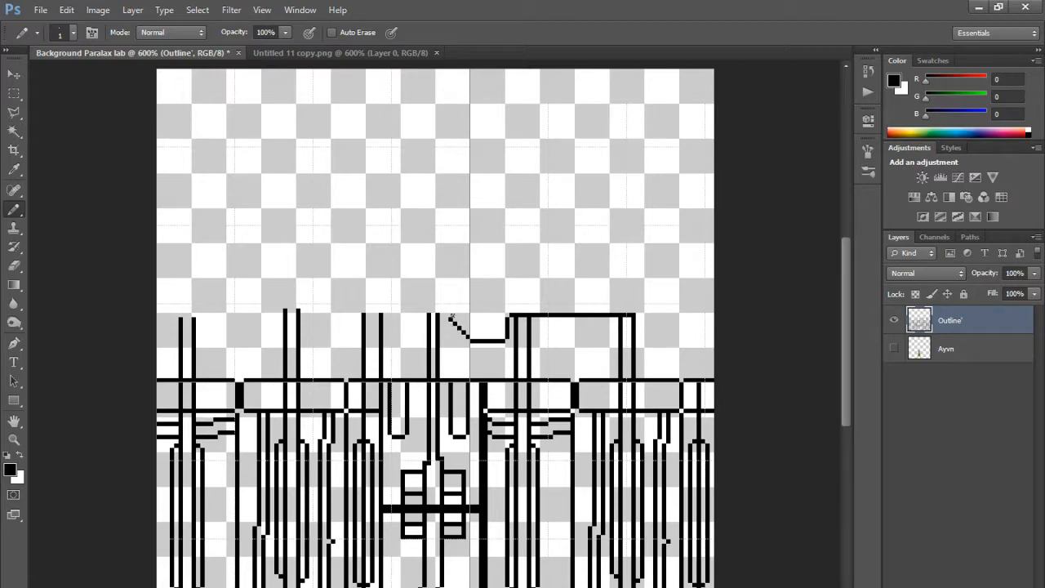
Step: Continue the outline as a one-pixel diagonal staircase from the lower line up to the top of the central cable pair
{"action": "scroll", "coordinate": [472, 303], "scroll_direction": "up", "scroll_amount": 4}
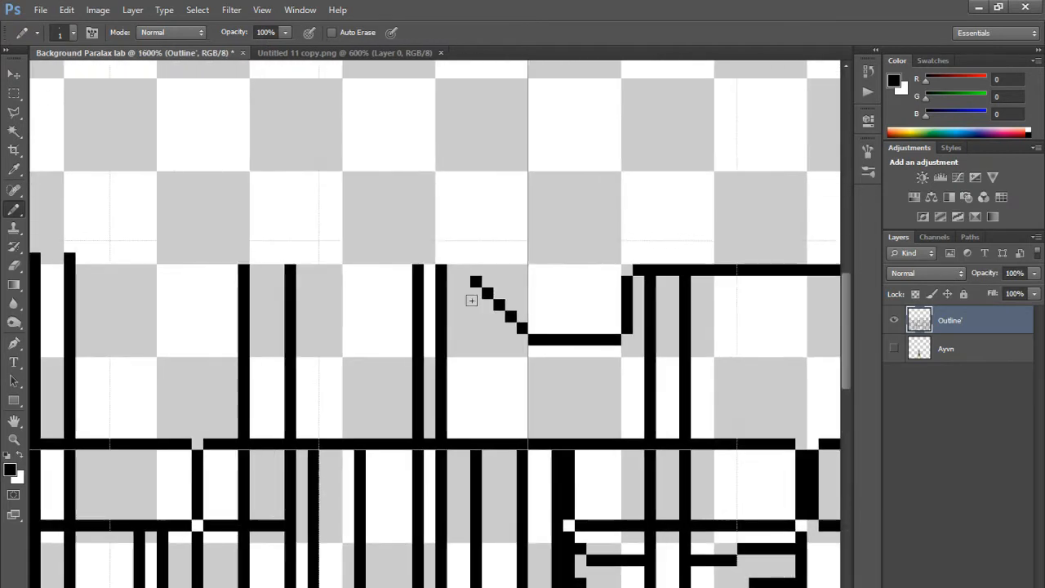
{"action": "left_click", "coordinate": [462, 269]}
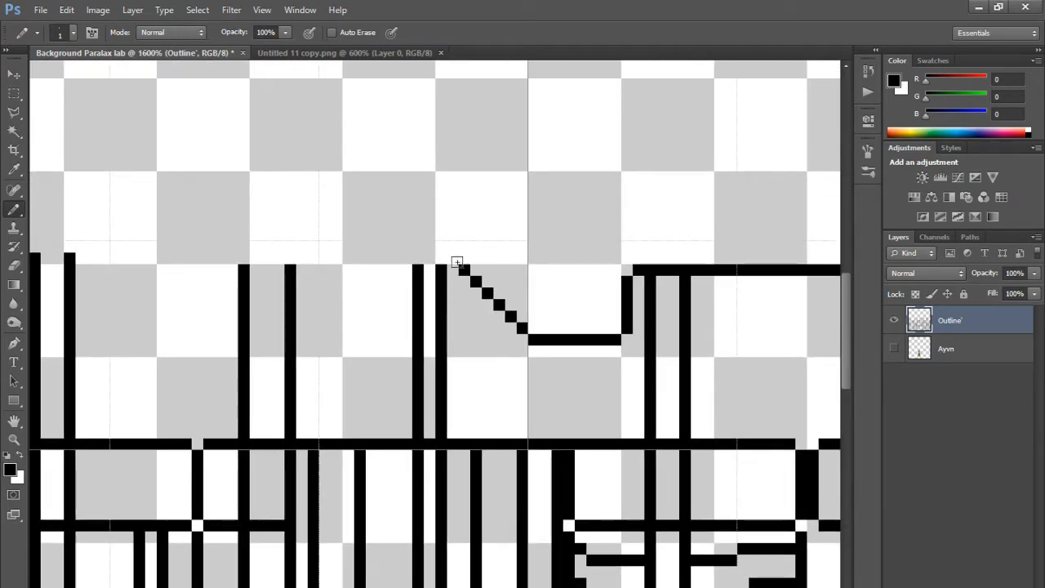
{"action": "left_click", "coordinate": [454, 260]}
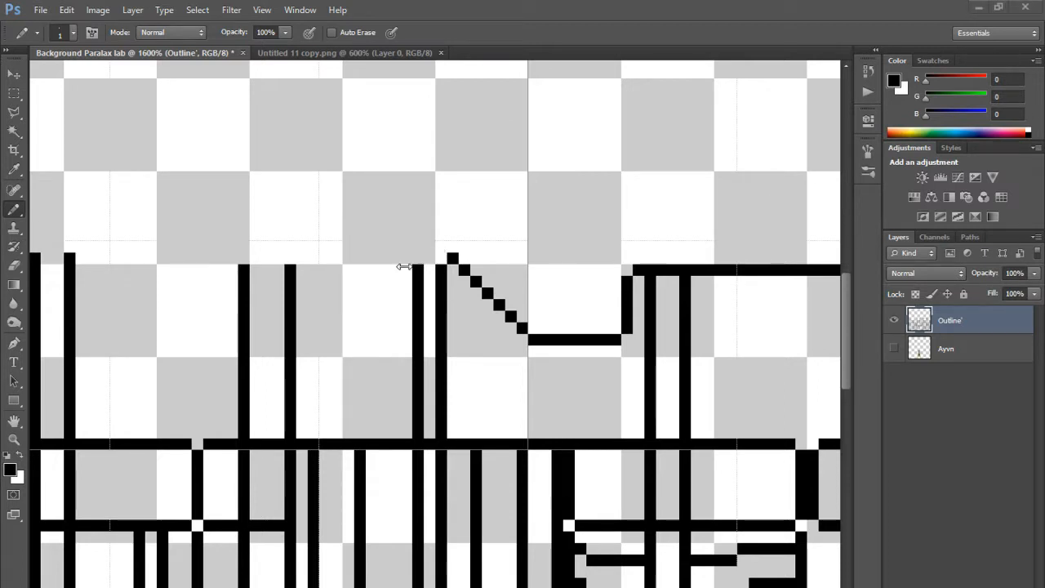
{"action": "left_click", "coordinate": [14, 209]}
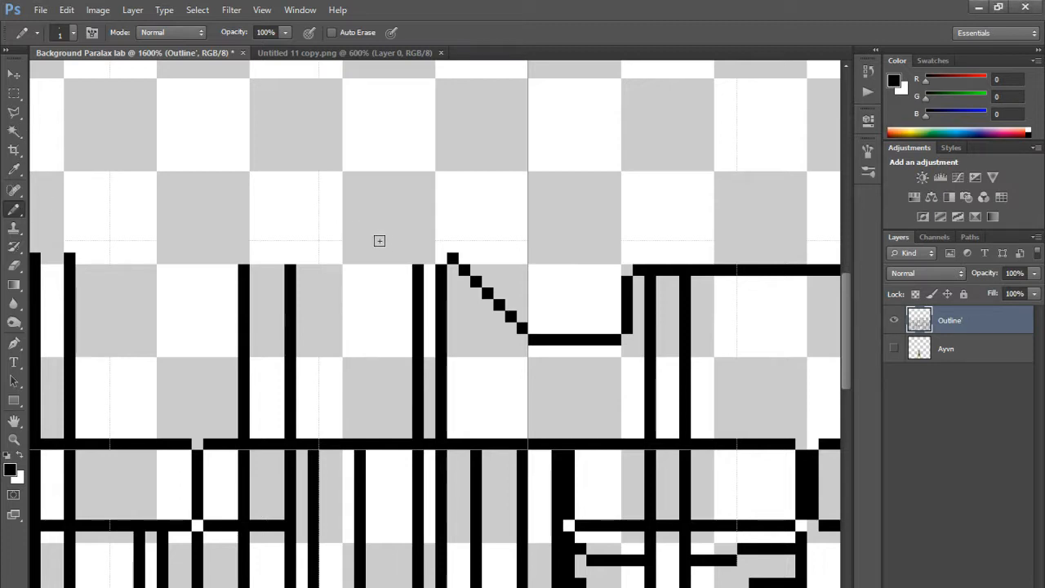
Step: Cap the central cable pair with a flat line and draw a shallow dip from it to the third box's pipe pair
{"action": "mouse_move", "coordinate": [450, 258]}
{"action": "left_mouse_down"}
{"action": "mouse_move", "coordinate": [400, 257]}
{"action": "mouse_move", "coordinate": [362, 303]}
{"action": "mouse_move", "coordinate": [329, 296]}
{"action": "left_mouse_up"}
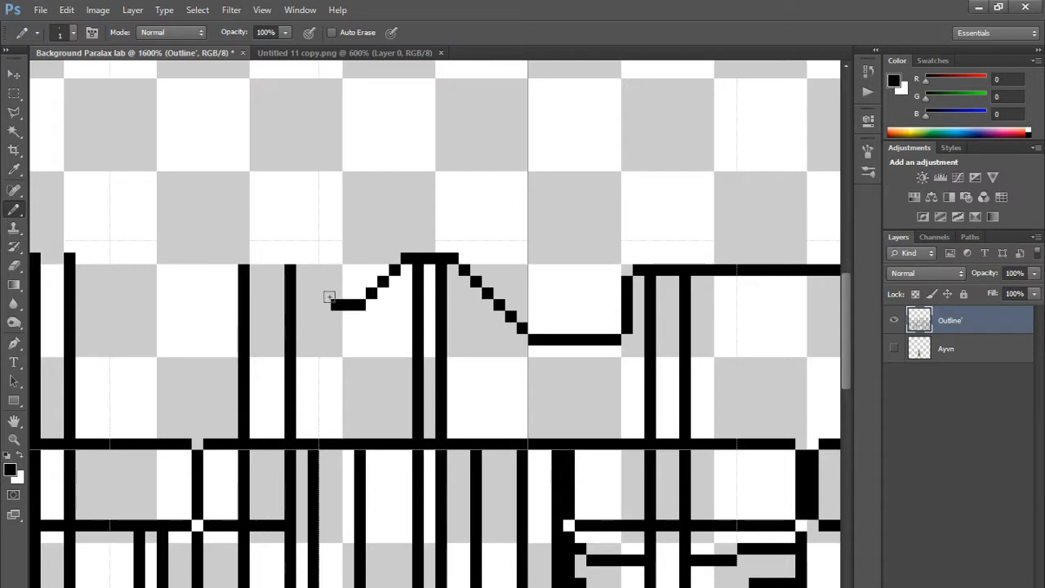
{"action": "left_click", "coordinate": [325, 292]}
{"action": "left_click", "coordinate": [313, 281]}
{"action": "key", "text": "ctrl+z"}
{"action": "left_click", "coordinate": [313, 281]}
{"action": "left_click", "coordinate": [302, 269]}
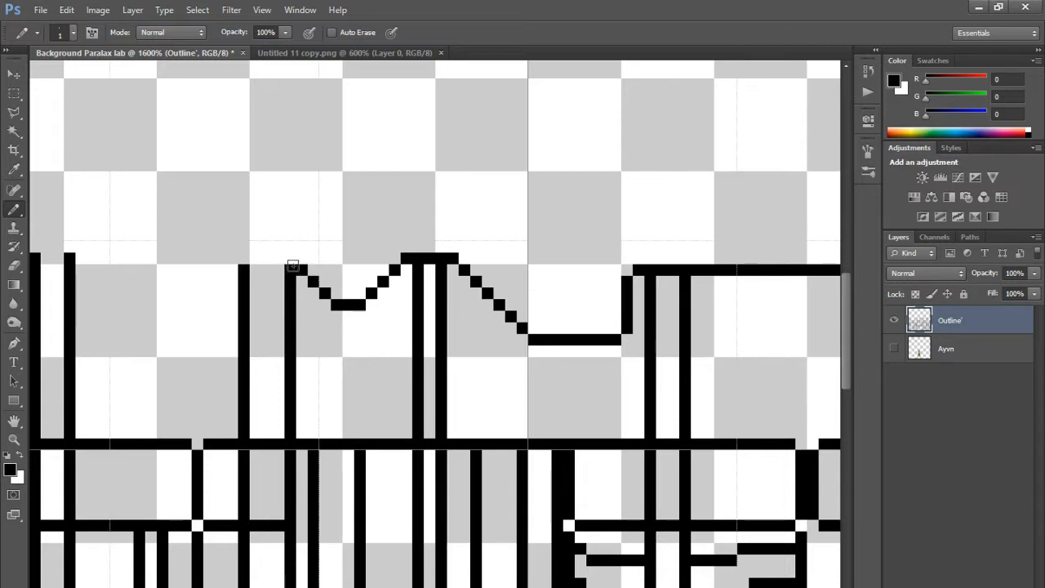
Step: Cap the left copy's third-box pipe pair and draw a dip with diagonal pixel slopes over to the second box's pair
{"action": "mouse_move", "coordinate": [292, 266]}
{"action": "left_mouse_down"}
{"action": "mouse_move", "coordinate": [232, 270]}
{"action": "mouse_move", "coordinate": [179, 313]}
{"action": "mouse_move", "coordinate": [152, 317]}
{"action": "mouse_move", "coordinate": [136, 301]}
{"action": "left_mouse_up"}
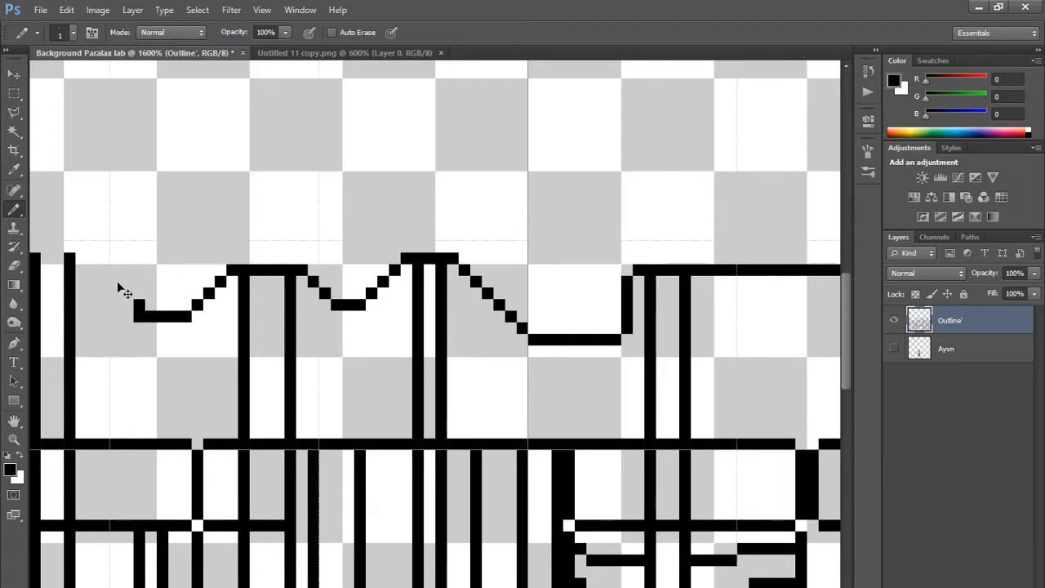
{"action": "key", "text": "ctrl+z"}
{"action": "left_click", "coordinate": [139, 305]}
{"action": "left_click", "coordinate": [128, 293]}
{"action": "left_click", "coordinate": [117, 281]}
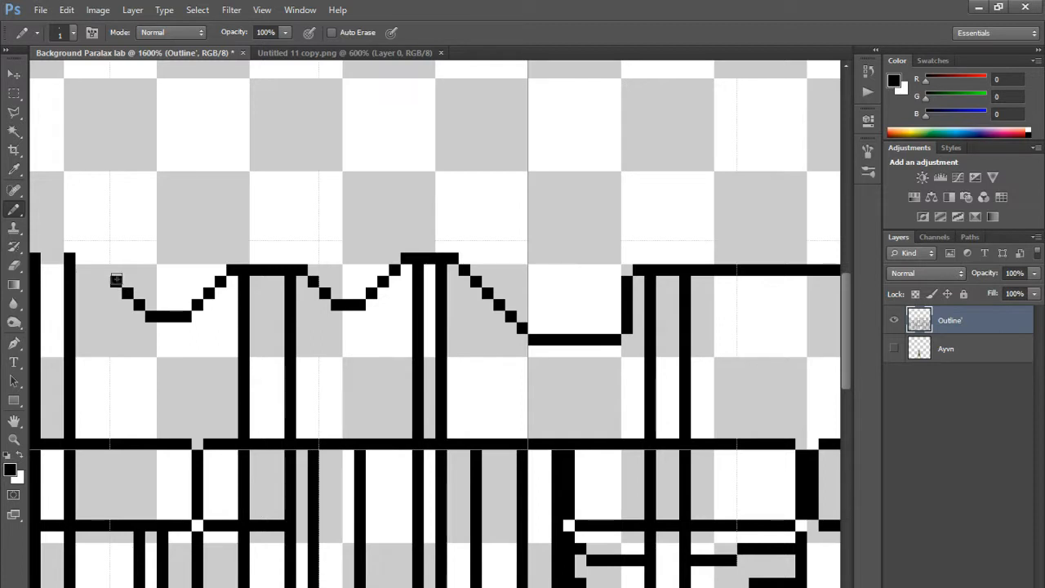
{"action": "left_click", "coordinate": [105, 269]}
{"action": "left_click", "coordinate": [93, 258]}
{"action": "left_click", "coordinate": [81, 256]}
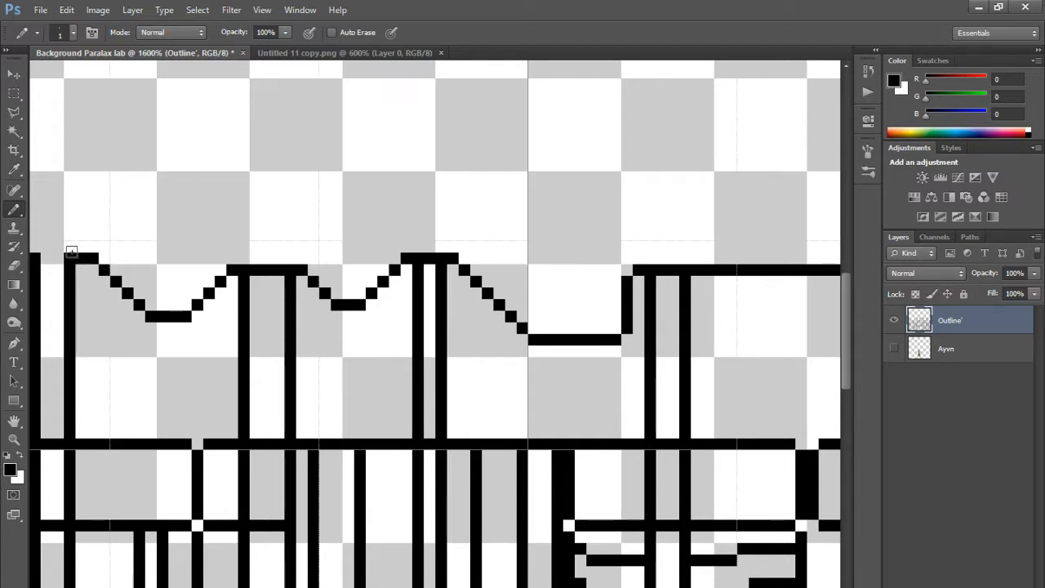
{"action": "left_click", "coordinate": [69, 257]}
Step: Cap the left copy's second-box pipe pair, draw a wider dip to the first box's pair, and cap that pair too
{"action": "scroll", "coordinate": [550, 253], "scroll_direction": "left", "scroll_amount": 3}
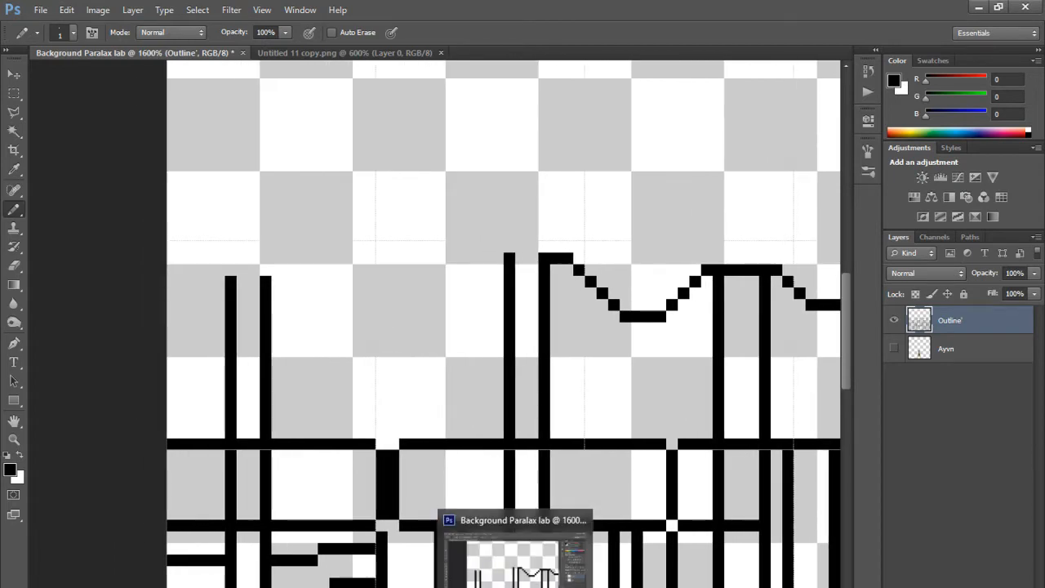
{"action": "mouse_move", "coordinate": [550, 253]}
{"action": "left_mouse_down"}
{"action": "mouse_move", "coordinate": [493, 252]}
{"action": "mouse_move", "coordinate": [425, 323]}
{"action": "mouse_move", "coordinate": [378, 325]}
{"action": "mouse_move", "coordinate": [339, 299]}
{"action": "left_mouse_up"}
{"action": "key", "text": "ctrl+z"}
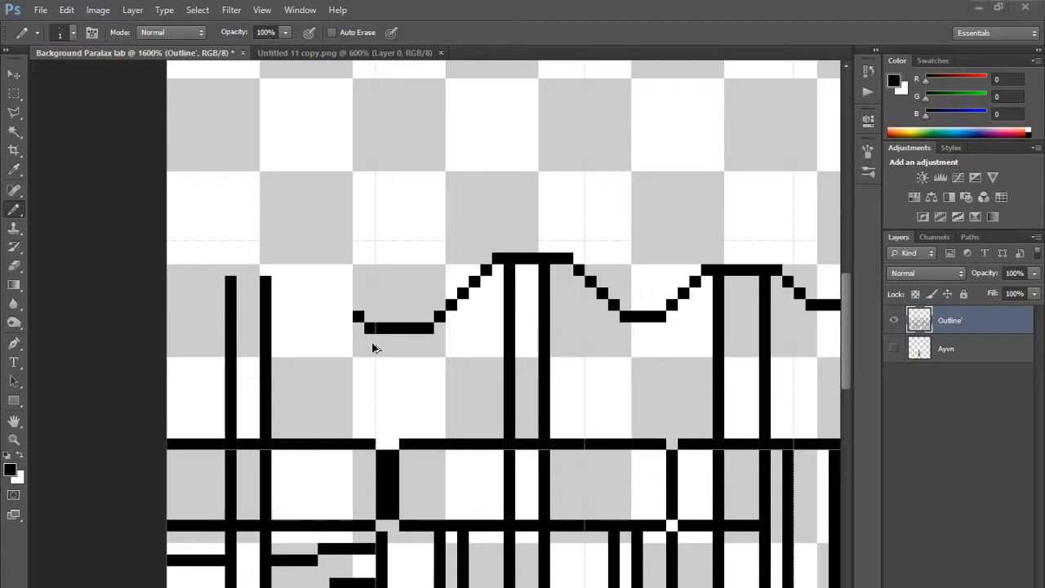
{"action": "mouse_move", "coordinate": [374, 328]}
{"action": "left_mouse_down"}
{"action": "mouse_move", "coordinate": [275, 272]}
{"action": "mouse_move", "coordinate": [283, 265]}
{"action": "mouse_move", "coordinate": [215, 272]}
{"action": "mouse_move", "coordinate": [152, 311]}
{"action": "left_mouse_up"}
{"action": "key", "text": "ctrl+z"}
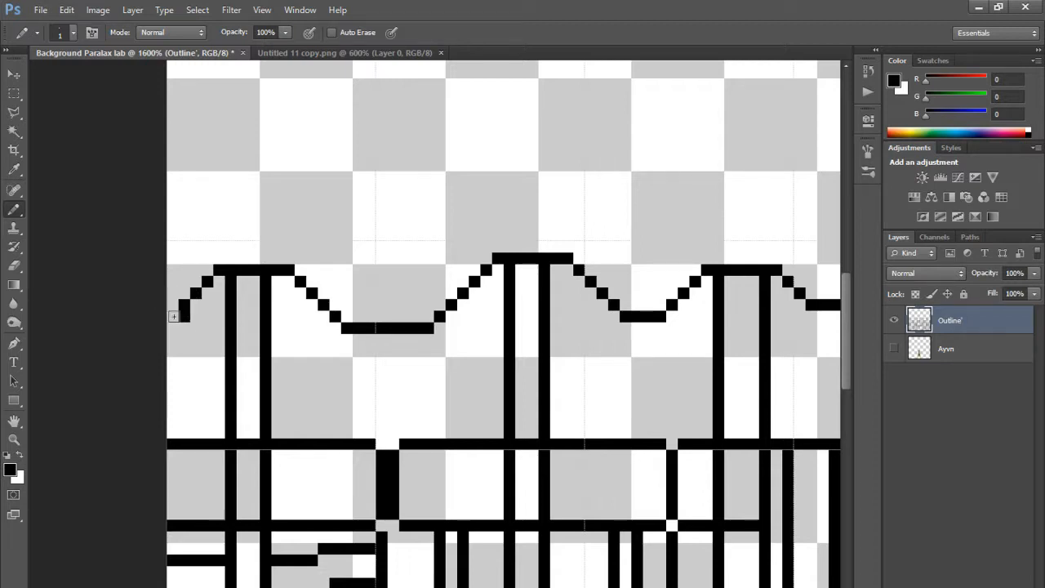
Step: Finish the diagonal slope from the first box's pipe pair down to the canvas's left edge
{"action": "left_click", "coordinate": [183, 315]}
{"action": "key", "text": "ctrl+z"}
{"action": "left_click", "coordinate": [185, 304]}
{"action": "left_click", "coordinate": [173, 316]}
Step: Erase the square step beside the right half's first pipe pair and the straight line connecting it to the second pair
{"action": "key", "text": "ctrl+minus"}
{"action": "key", "text": "ctrl+minus"}
{"action": "key", "text": "ctrl+minus"}
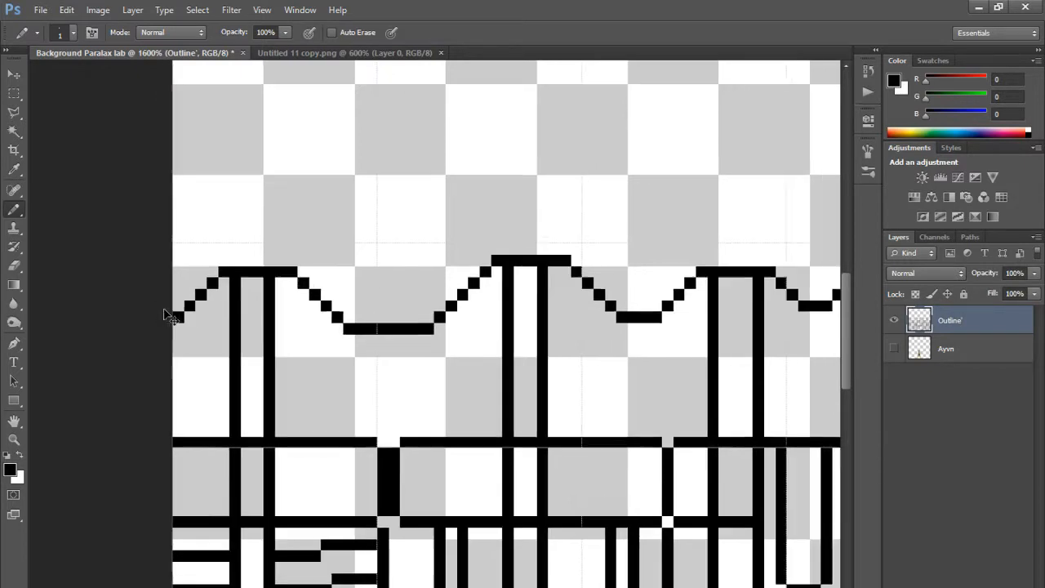
{"action": "key", "text": "ctrl+minus"}
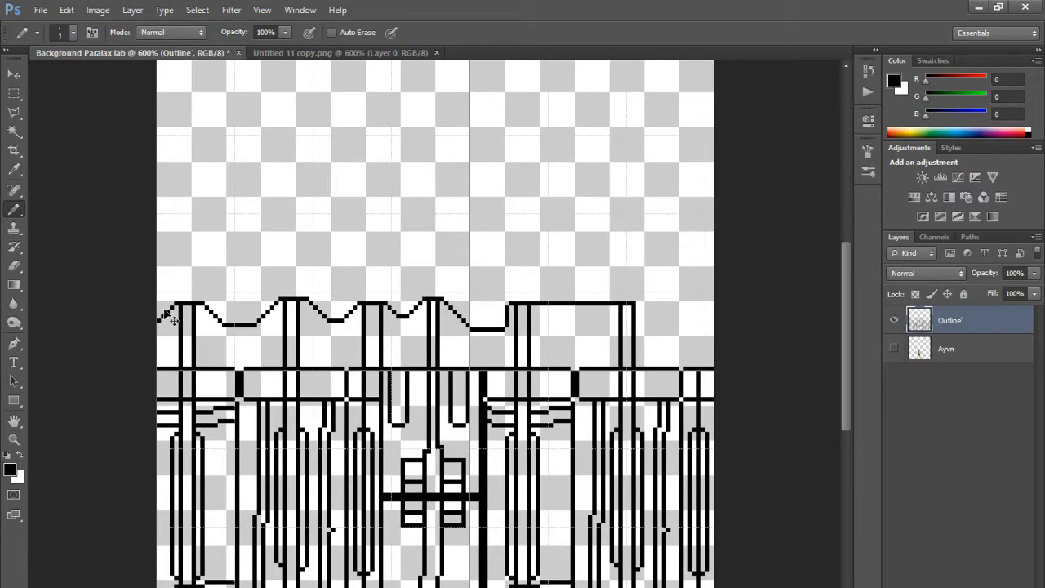
{"action": "key", "text": "ctrl+plus"}
{"action": "key", "text": "ctrl+plus"}
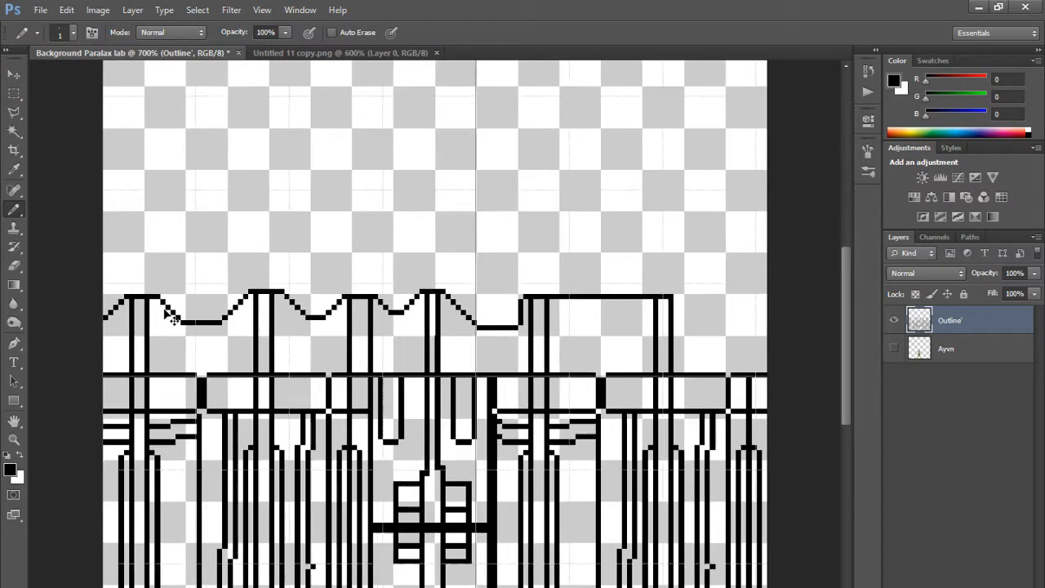
{"action": "key", "text": "ctrl+plus"}
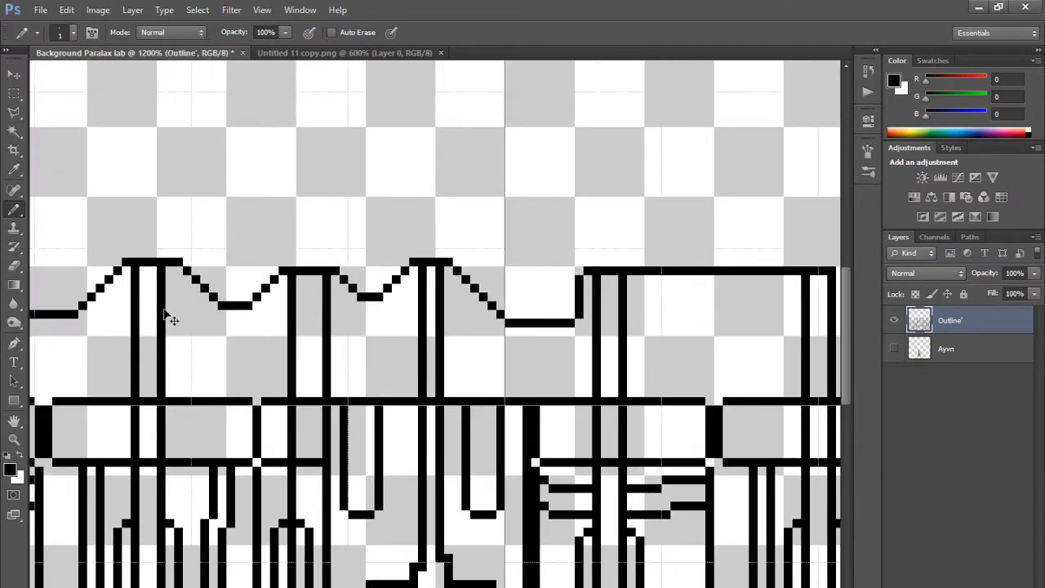
{"action": "left_click", "coordinate": [14, 266]}
{"action": "mouse_move", "coordinate": [579, 270]}
{"action": "left_mouse_down"}
{"action": "mouse_move", "coordinate": [579, 331]}
{"action": "mouse_move", "coordinate": [538, 322]}
{"action": "left_mouse_up"}
{"action": "left_click_drag", "start_coordinate": [569, 268], "coordinate": [635, 270]}
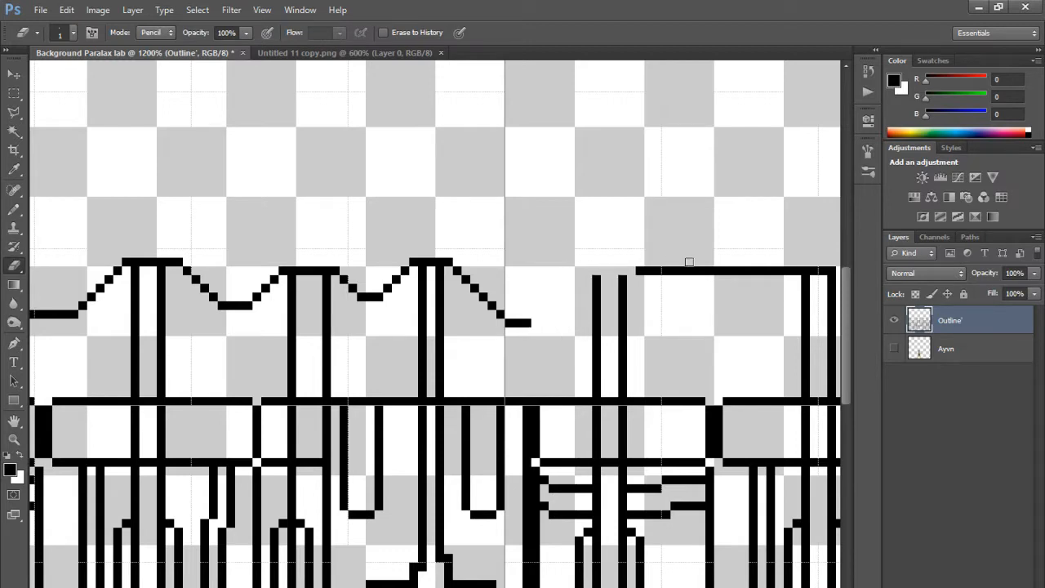
{"action": "mouse_move", "coordinate": [734, 270]}
{"action": "left_mouse_down"}
{"action": "mouse_move", "coordinate": [787, 271]}
{"action": "mouse_move", "coordinate": [636, 275]}
{"action": "left_mouse_up"}
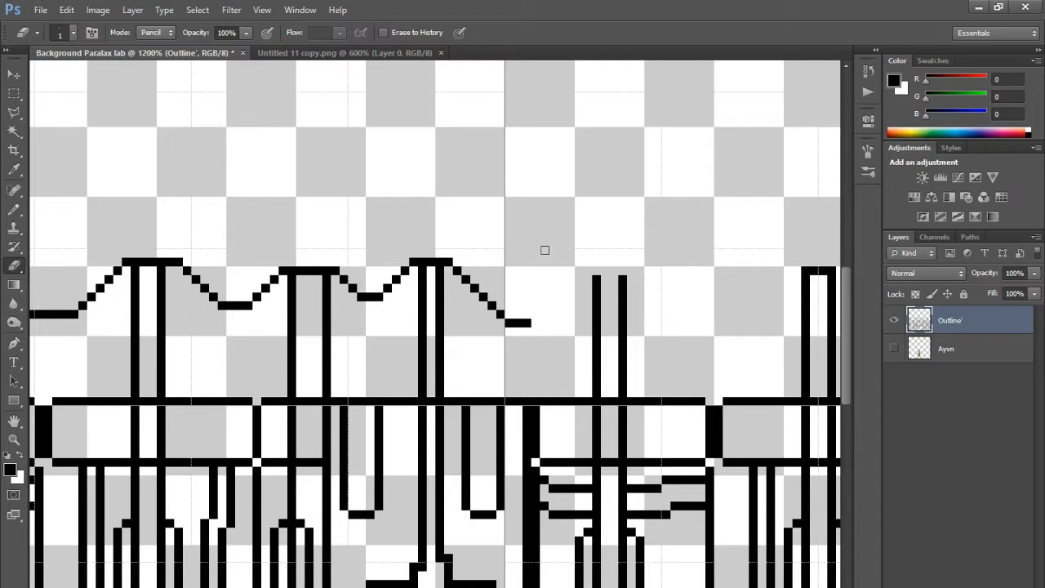
Step: Draw a diagonal slope from the dip at the canvas's centre guide up to the right half's first pipe pair and cap the pair
{"action": "key", "text": "b"}
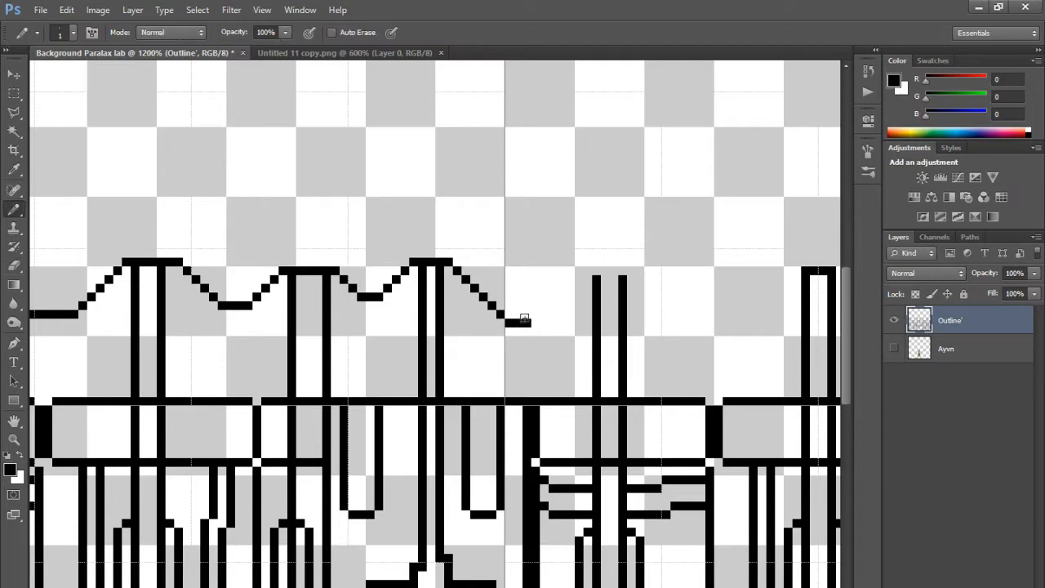
{"action": "mouse_move", "coordinate": [524, 320]}
{"action": "left_mouse_down"}
{"action": "mouse_move", "coordinate": [537, 325]}
{"action": "mouse_move", "coordinate": [579, 280]}
{"action": "left_mouse_up"}
{"action": "left_click", "coordinate": [587, 278]}
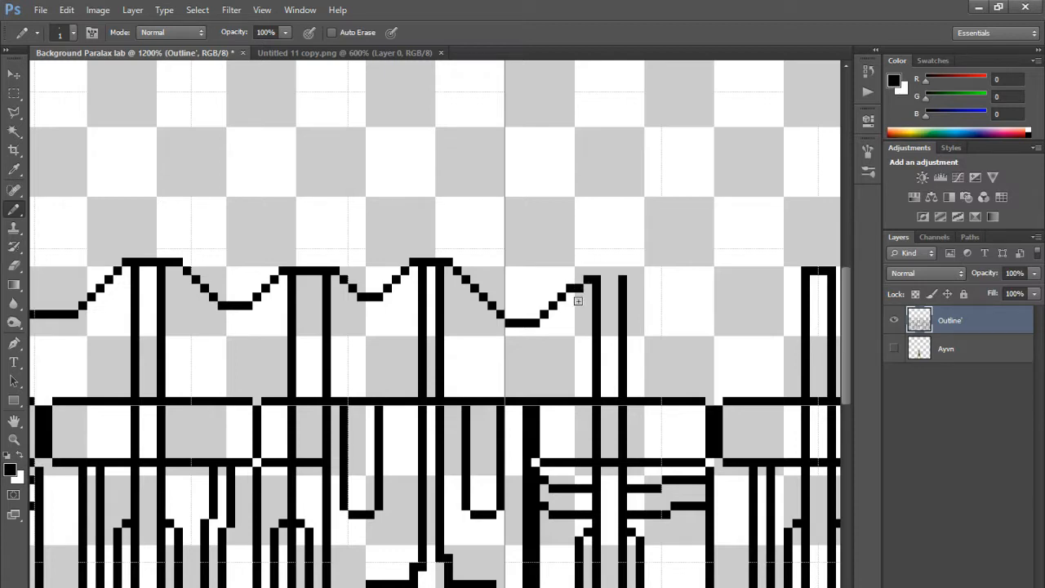
{"action": "left_click", "coordinate": [579, 280]}
{"action": "key", "text": "ctrl+alt+z"}
{"action": "left_click", "coordinate": [589, 278]}
{"action": "mouse_move", "coordinate": [591, 276]}
{"action": "left_mouse_down"}
{"action": "mouse_move", "coordinate": [623, 273]}
{"action": "mouse_move", "coordinate": [586, 278]}
{"action": "left_mouse_up"}
{"action": "key", "text": "ctrl+z"}
Step: Draw a deep dip with diagonal slopes between the right half's first and second pipe pairs
{"action": "mouse_move", "coordinate": [643, 289]}
{"action": "left_mouse_down"}
{"action": "mouse_move", "coordinate": [681, 326]}
{"action": "mouse_move", "coordinate": [715, 330]}
{"action": "mouse_move", "coordinate": [771, 305]}
{"action": "mouse_move", "coordinate": [801, 268]}
{"action": "left_mouse_up"}
{"action": "key", "text": "ctrl+z"}
{"action": "left_click", "coordinate": [736, 323]}
{"action": "left_click", "coordinate": [744, 314]}
{"action": "key", "text": "ctrl+z"}
{"action": "left_click", "coordinate": [761, 305]}
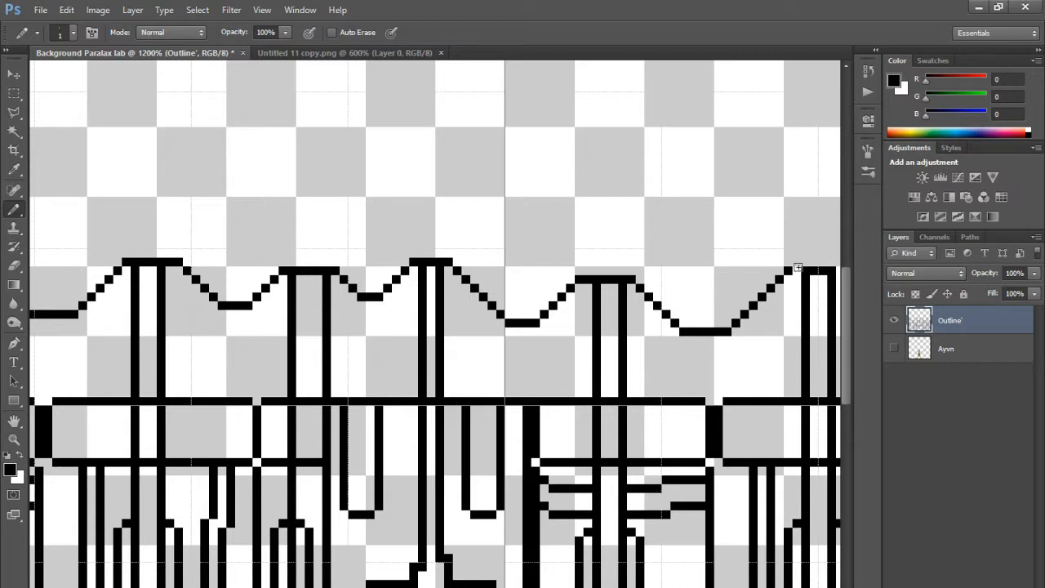
{"action": "left_click", "coordinate": [796, 272]}
Step: Undo the dip's rising slope before the second pipe pair and redraw it starting one pixel closer to that pair
{"action": "key", "text": "ctrl+alt+z"}
{"action": "key", "text": "ctrl+alt+z"}
{"action": "key", "text": "ctrl+alt+z"}
{"action": "key", "text": "ctrl+alt+z"}
{"action": "key", "text": "ctrl+alt+z"}
{"action": "key", "text": "ctrl+alt+z"}
{"action": "key", "text": "ctrl+alt+z"}
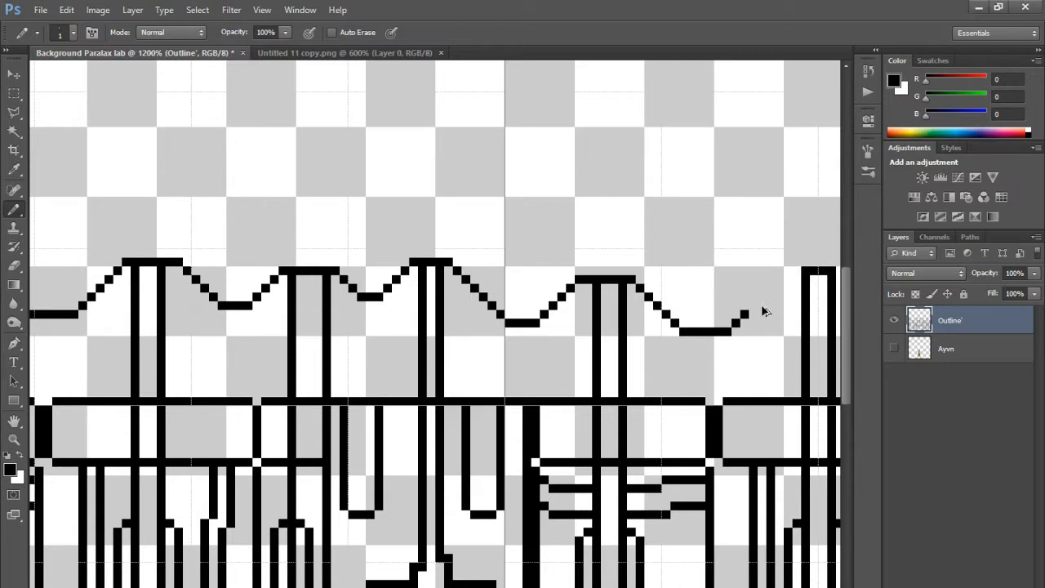
{"action": "key", "text": "ctrl+alt+z"}
{"action": "left_click", "coordinate": [744, 322]}
{"action": "key", "text": "ctrl+alt+z"}
{"action": "left_click_drag", "start_coordinate": [753, 322], "coordinate": [771, 296]}
{"action": "key", "text": "ctrl+alt+z"}
{"action": "left_click", "coordinate": [753, 315]}
{"action": "key", "text": "ctrl+alt+z"}
{"action": "left_click", "coordinate": [763, 304]}
{"action": "key", "text": "ctrl+alt+z"}
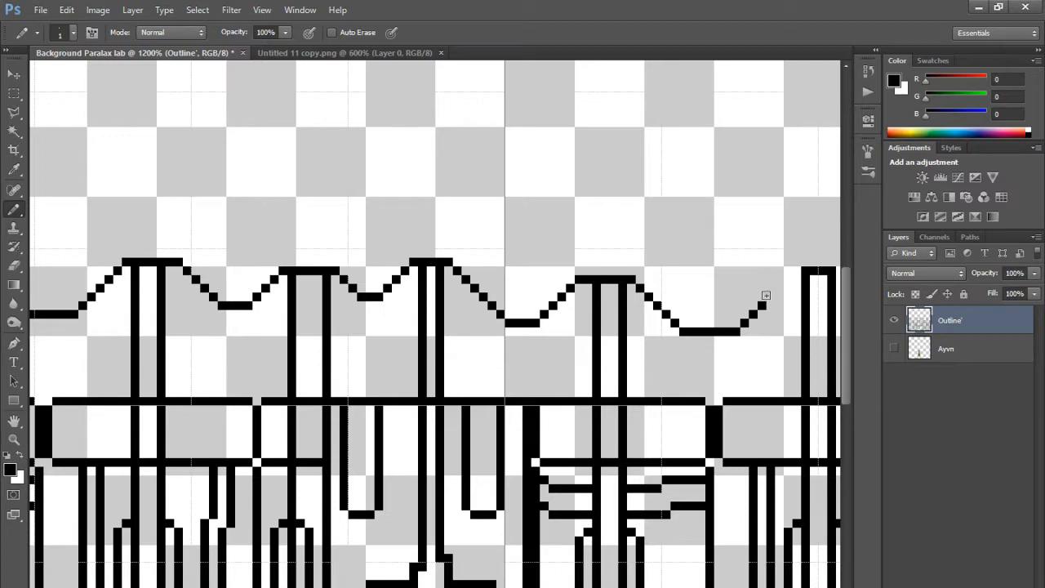
{"action": "left_click", "coordinate": [769, 295]}
{"action": "left_click", "coordinate": [778, 287]}
{"action": "left_click", "coordinate": [788, 278]}
{"action": "left_click", "coordinate": [796, 271]}
Step: Extend the second pipe pair's cap and draw a dip from it that rises diagonally to the canvas's right edge
{"action": "left_click_drag", "start_coordinate": [571, 318], "coordinate": [251, 318]}
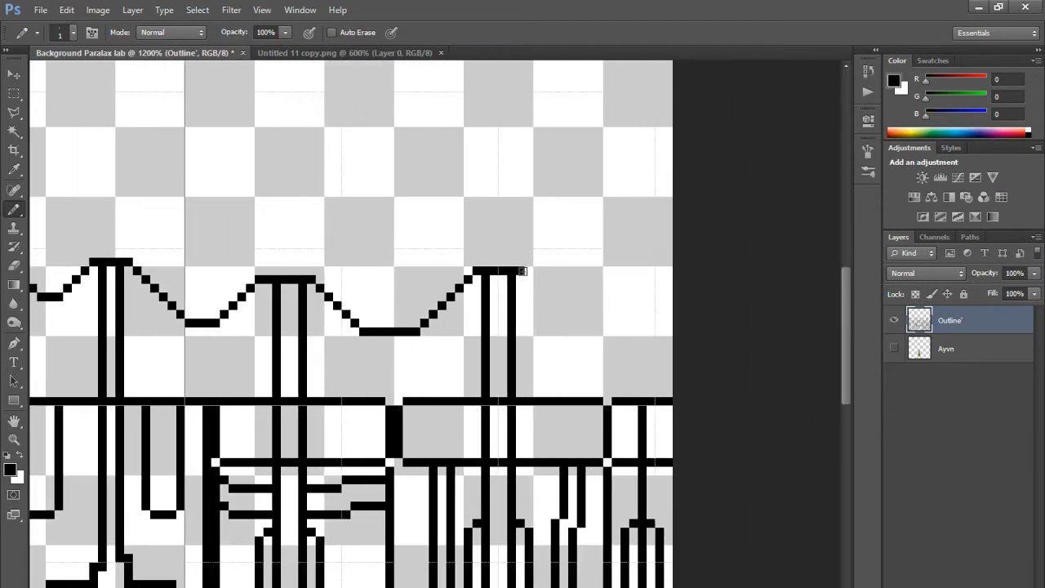
{"action": "left_click", "coordinate": [522, 271]}
{"action": "key", "text": "ctrl+z"}
{"action": "left_click_drag", "start_coordinate": [535, 280], "coordinate": [566, 315]}
{"action": "mouse_move", "coordinate": [564, 311]}
{"action": "left_mouse_down"}
{"action": "mouse_move", "coordinate": [623, 315]}
{"action": "mouse_move", "coordinate": [669, 268]}
{"action": "left_mouse_up"}
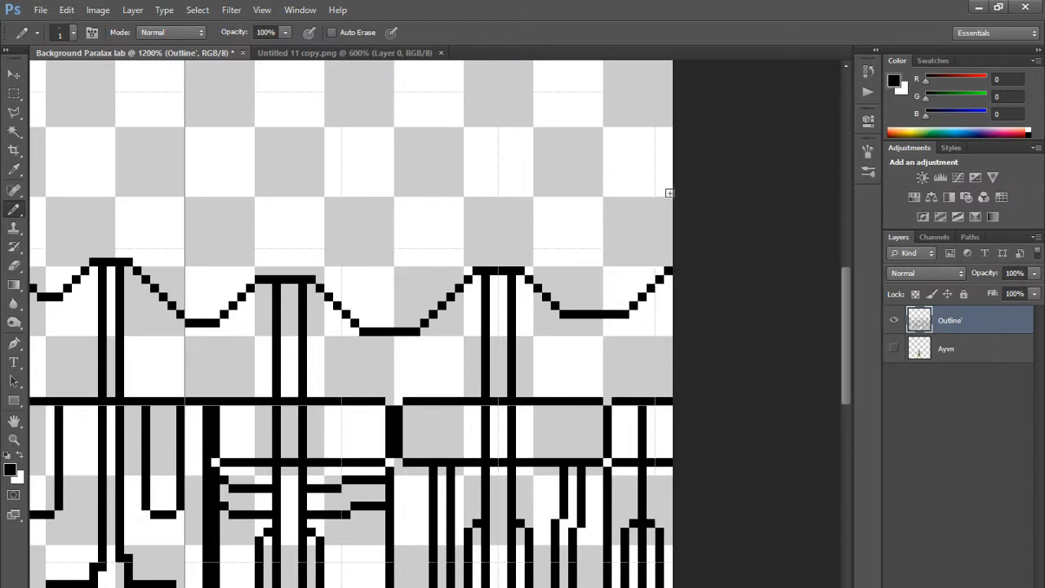
Step: Start a second wavy outline above the first, sloping diagonally down from the canvas's right edge
{"action": "left_click_drag", "start_coordinate": [671, 200], "coordinate": [639, 200]}
{"action": "key", "text": "ctrl+z"}
{"action": "key", "text": "ctrl+z"}
{"action": "left_click", "coordinate": [668, 201]}
{"action": "left_click_drag", "start_coordinate": [660, 209], "coordinate": [650, 209]}
{"action": "left_click_drag", "start_coordinate": [658, 209], "coordinate": [600, 260]}
{"action": "key", "text": "ctrl+z"}
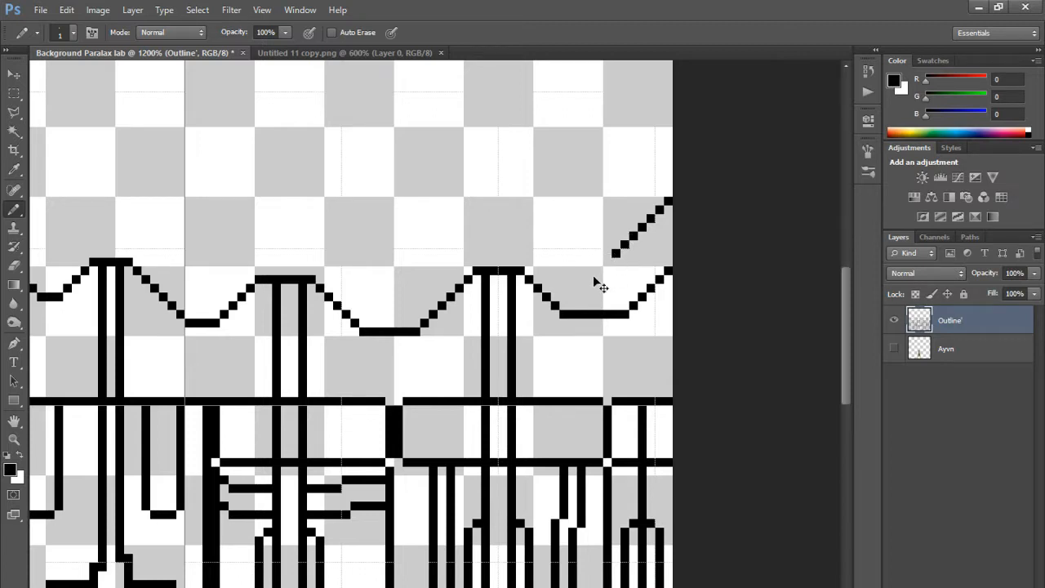
Step: Add the upper outline's flat dip and its diagonal rise toward the right half's second pipe pair
{"action": "key", "text": "ctrl+alt+z"}
{"action": "key", "text": "ctrl+alt+z"}
{"action": "left_click", "coordinate": [615, 253]}
{"action": "left_click_drag", "start_coordinate": [608, 258], "coordinate": [570, 262]}
{"action": "key", "text": "ctrl+z"}
{"action": "left_click", "coordinate": [562, 262]}
{"action": "left_click", "coordinate": [553, 253]}
{"action": "left_click", "coordinate": [544, 245]}
{"action": "left_click", "coordinate": [536, 237]}
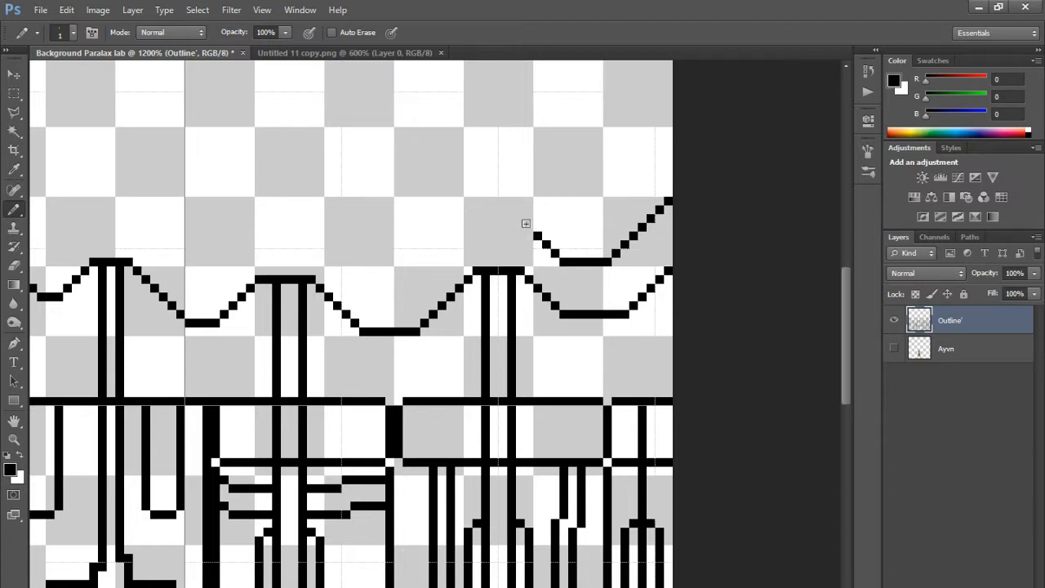
Step: Draw the upper outline's flat crest above the second pipe pair and the diagonal slope down its far side
{"action": "mouse_move", "coordinate": [525, 223]}
{"action": "left_mouse_down"}
{"action": "mouse_move", "coordinate": [469, 227]}
{"action": "mouse_move", "coordinate": [409, 297]}
{"action": "mouse_move", "coordinate": [369, 298]}
{"action": "left_mouse_up"}
{"action": "key", "text": "ctrl+z"}
{"action": "key", "text": "ctrl+z"}
{"action": "key", "text": "ctrl+z"}
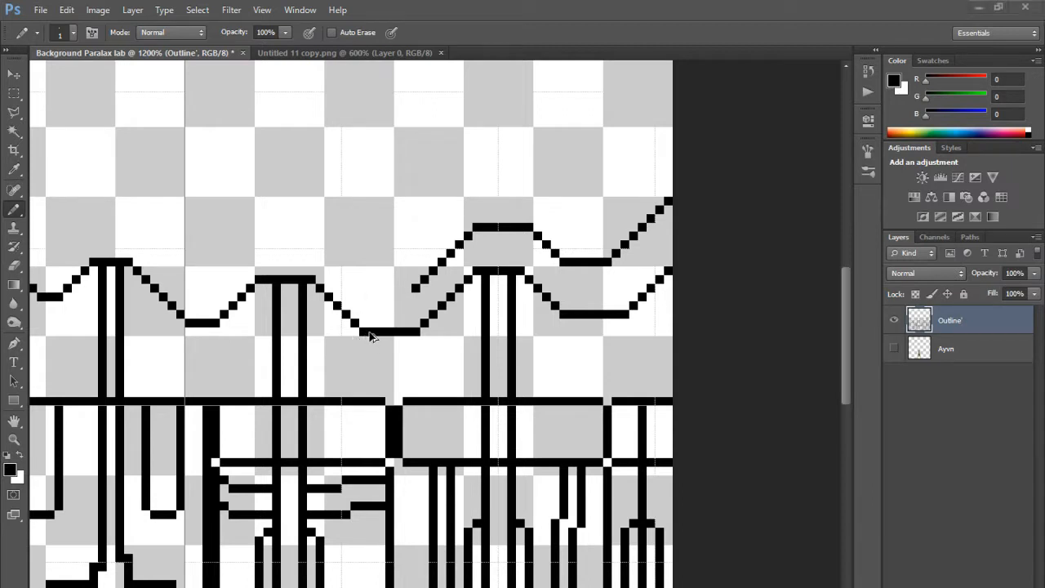
{"action": "key", "text": "ctrl+alt+z"}
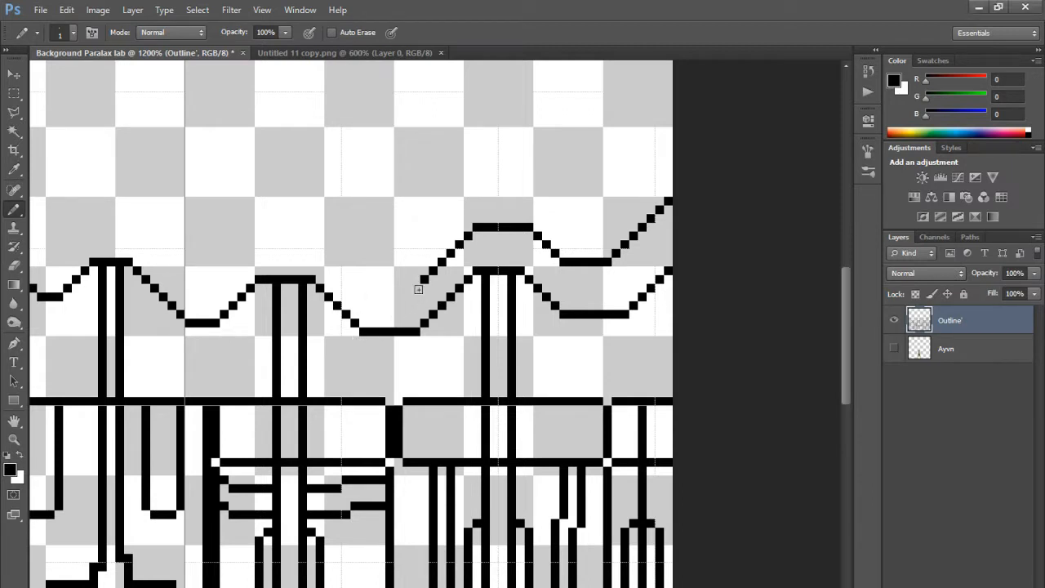
Step: Continue the upper outline through a flat dip and up to a flat crest above the right half's first pipe pair
{"action": "mouse_move", "coordinate": [415, 287]}
{"action": "left_mouse_down"}
{"action": "mouse_move", "coordinate": [371, 297]}
{"action": "mouse_move", "coordinate": [395, 287]}
{"action": "mouse_move", "coordinate": [367, 288]}
{"action": "mouse_move", "coordinate": [326, 244]}
{"action": "mouse_move", "coordinate": [301, 255]}
{"action": "mouse_move", "coordinate": [310, 243]}
{"action": "mouse_move", "coordinate": [255, 244]}
{"action": "mouse_move", "coordinate": [240, 269]}
{"action": "left_mouse_up"}
{"action": "key", "text": "ctrl+alt+z"}
{"action": "left_click", "coordinate": [326, 244]}
{"action": "key", "text": "ctrl+alt+z"}
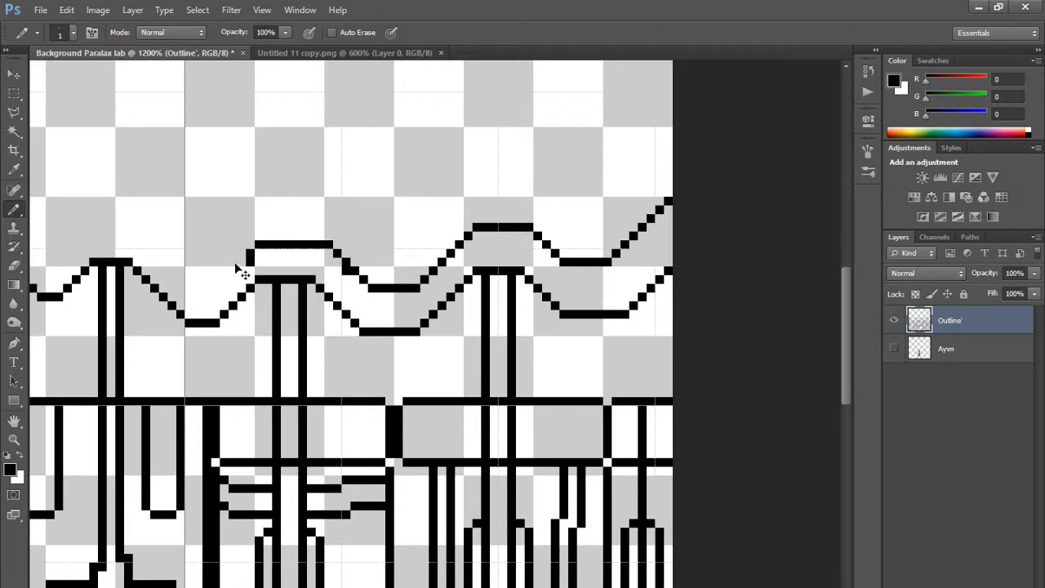
Step: Draw the upper outline's diagonal pixel slope down from the first pipe pair's crest toward the centre guide
{"action": "key", "text": "ctrl+z"}
{"action": "left_click", "coordinate": [250, 252]}
{"action": "left_click", "coordinate": [241, 261]}
{"action": "left_click", "coordinate": [233, 271]}
{"action": "left_click", "coordinate": [223, 279]}
{"action": "left_click", "coordinate": [215, 288]}
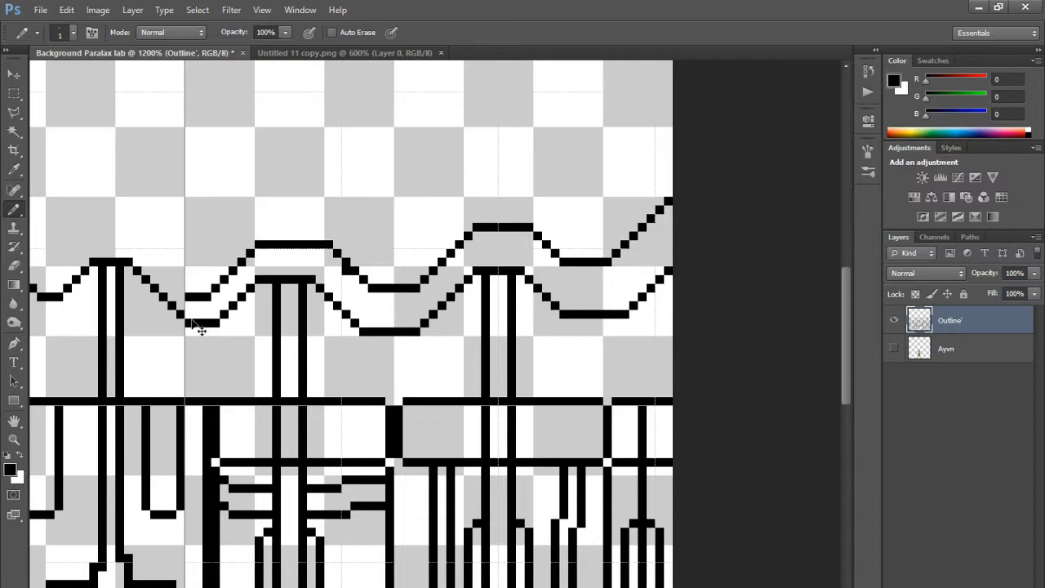
Step: Draw the upper outline's short flat dip at the centre guide, level with the end of the slope
{"action": "mouse_move", "coordinate": [207, 288]}
{"action": "left_mouse_down"}
{"action": "mouse_move", "coordinate": [198, 280]}
{"action": "mouse_move", "coordinate": [201, 289]}
{"action": "left_mouse_up"}
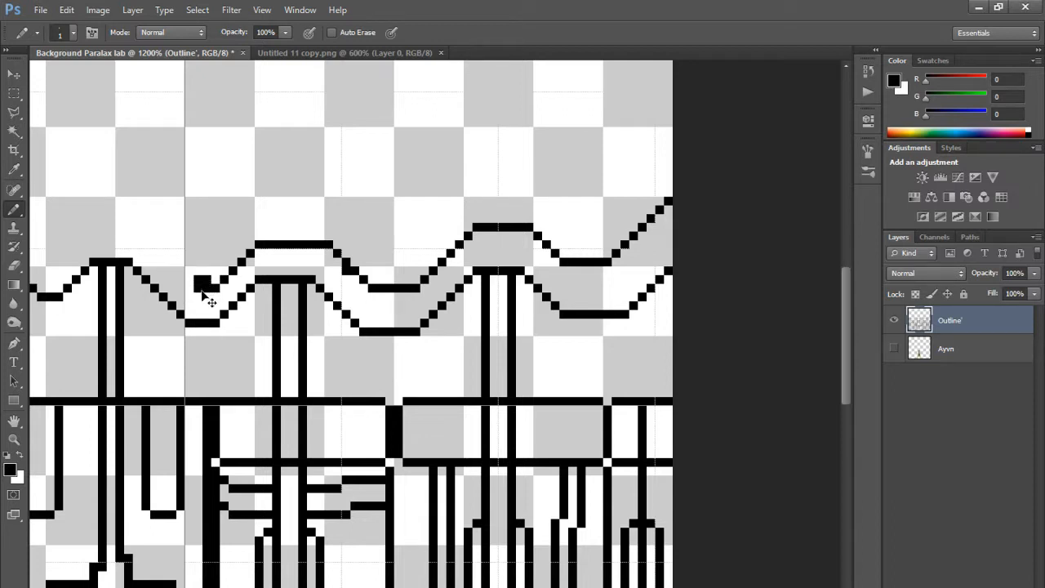
{"action": "key", "text": "ctrl+z"}
{"action": "left_click", "coordinate": [198, 288]}
{"action": "left_click", "coordinate": [206, 288]}
{"action": "left_click", "coordinate": [189, 288]}
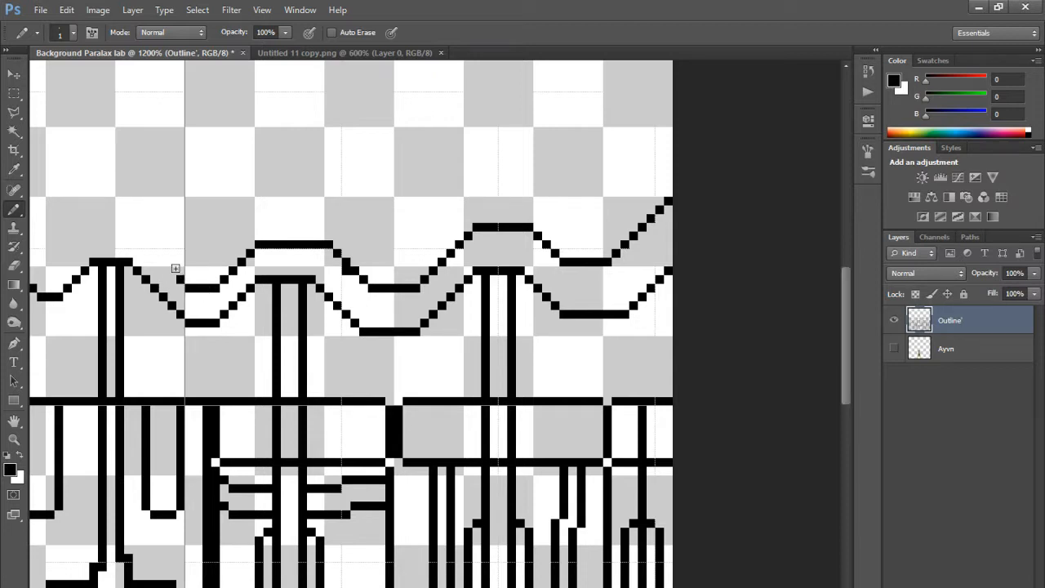
Step: Draw the upper outline's diagonal pixel slope rising leftward from the dip at the centre guide toward the left half's fourth pipe pair
{"action": "left_click_drag", "start_coordinate": [165, 263], "coordinate": [150, 244]}
{"action": "left_click", "coordinate": [144, 235]}
{"action": "key", "text": "ctrl+z"}
{"action": "left_click", "coordinate": [137, 235]}
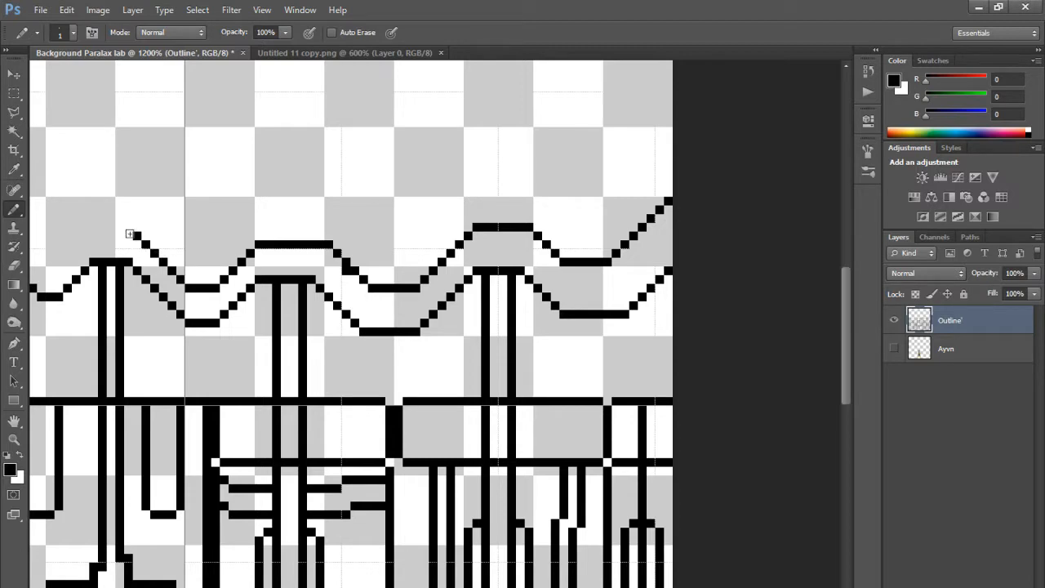
Step: Draw the upper outline's flat crest above the left half's fourth pipe pair, level with the end of the slope
{"action": "left_click_drag", "start_coordinate": [129, 234], "coordinate": [102, 235]}
{"action": "key", "text": "ctrl+z"}
{"action": "key", "text": "ctrl+z"}
{"action": "scroll", "coordinate": [435, 324], "scroll_direction": "left", "scroll_amount": 8}
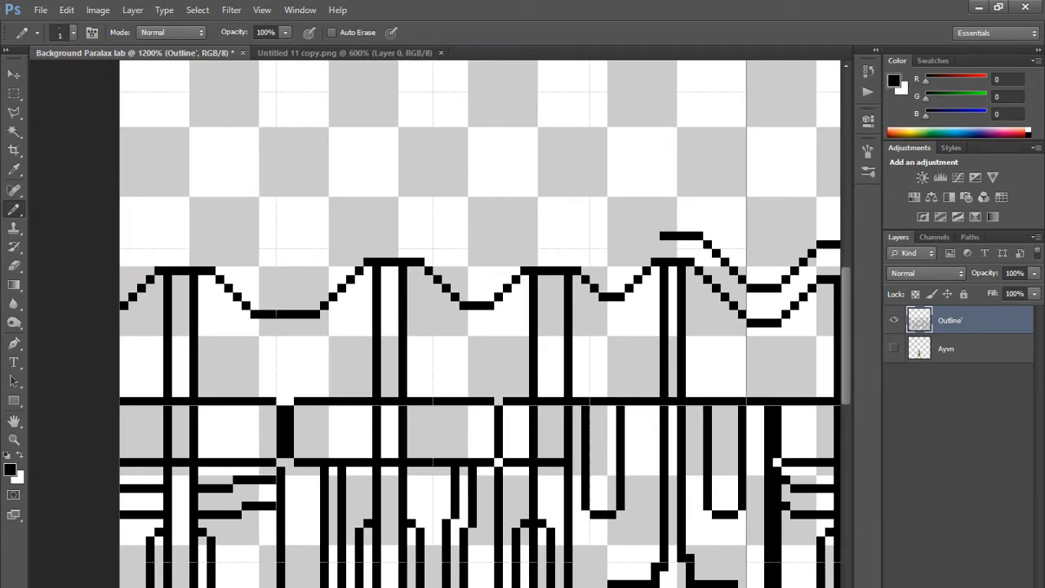
{"action": "left_click_drag", "start_coordinate": [673, 228], "coordinate": [656, 236]}
{"action": "key", "text": "ctrl+z"}
{"action": "key", "text": "ctrl+z"}
Step: Draw the upper outline's slope from the fourth pipe pair's crest down into the short dip beside the third pipe pair
{"action": "left_click", "coordinate": [646, 244]}
{"action": "left_click", "coordinate": [636, 245]}
{"action": "key", "text": "ctrl+z"}
{"action": "left_click_drag", "start_coordinate": [637, 254], "coordinate": [637, 245]}
{"action": "left_click", "coordinate": [620, 270]}
{"action": "left_click", "coordinate": [611, 270]}
{"action": "left_click", "coordinate": [604, 262]}
Step: Continue the upper outline over a flat crest above the third pipe pair, through a dip and up toward the second pipe pair
{"action": "mouse_move", "coordinate": [595, 251]}
{"action": "left_mouse_down"}
{"action": "mouse_move", "coordinate": [525, 242]}
{"action": "mouse_move", "coordinate": [470, 282]}
{"action": "mouse_move", "coordinate": [449, 253]}
{"action": "mouse_move", "coordinate": [428, 247]}
{"action": "mouse_move", "coordinate": [435, 230]}
{"action": "mouse_move", "coordinate": [382, 230]}
{"action": "mouse_move", "coordinate": [419, 233]}
{"action": "mouse_move", "coordinate": [377, 235]}
{"action": "left_mouse_up"}
{"action": "left_click", "coordinate": [430, 234]}
{"action": "key", "text": "ctrl+z"}
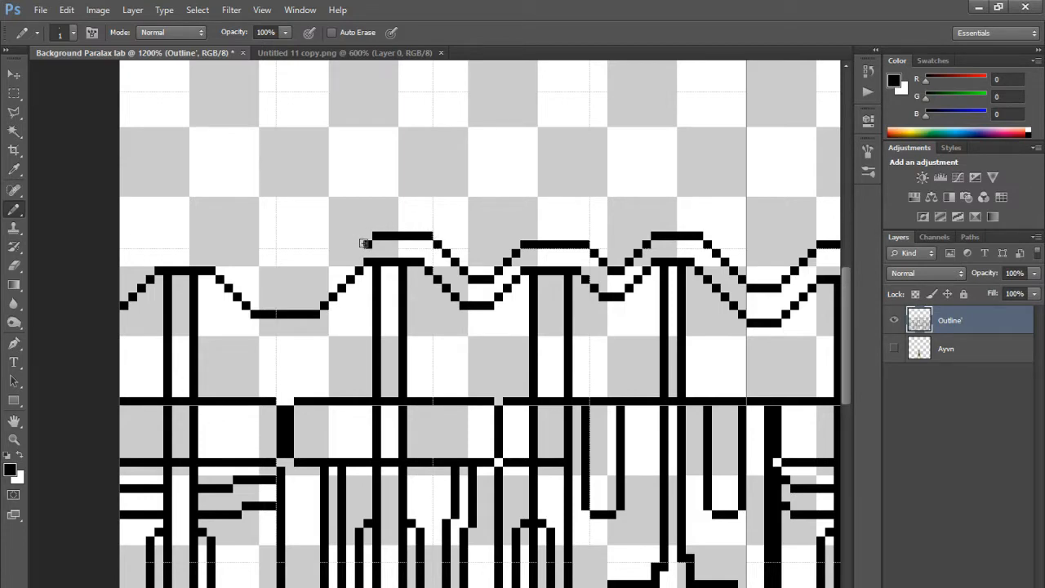
{"action": "key", "text": "ctrl+z"}
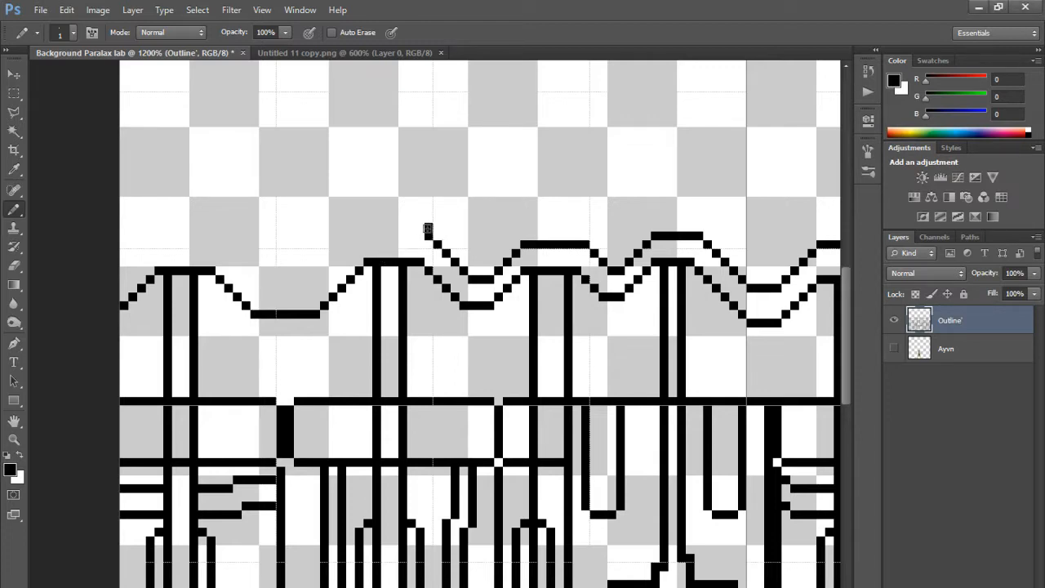
{"action": "left_click_drag", "start_coordinate": [421, 235], "coordinate": [376, 236]}
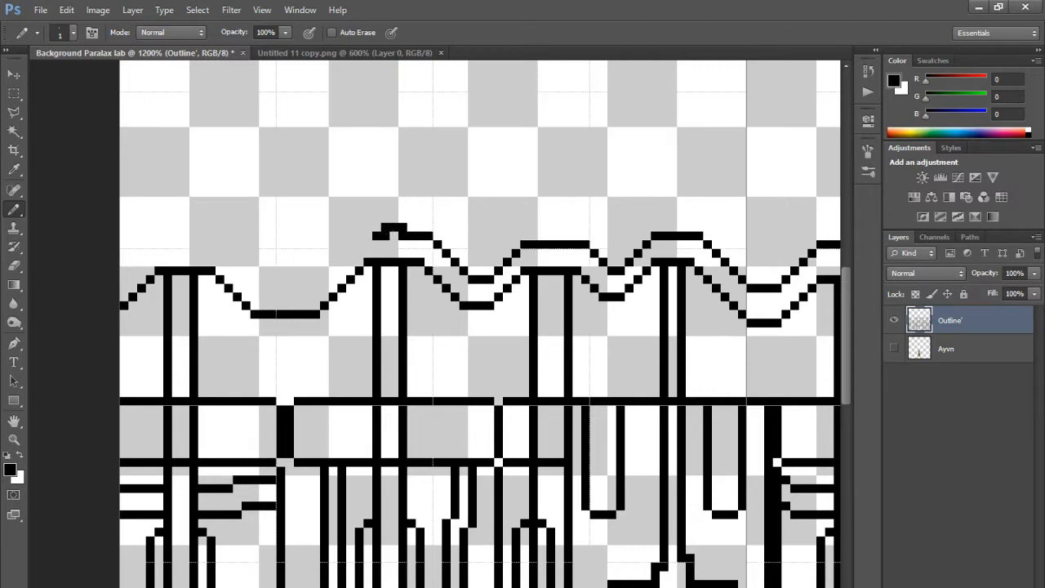
{"action": "scroll", "coordinate": [522, 327], "scroll_direction": "left", "scroll_amount": 5}
{"action": "key", "text": "ctrl+z"}
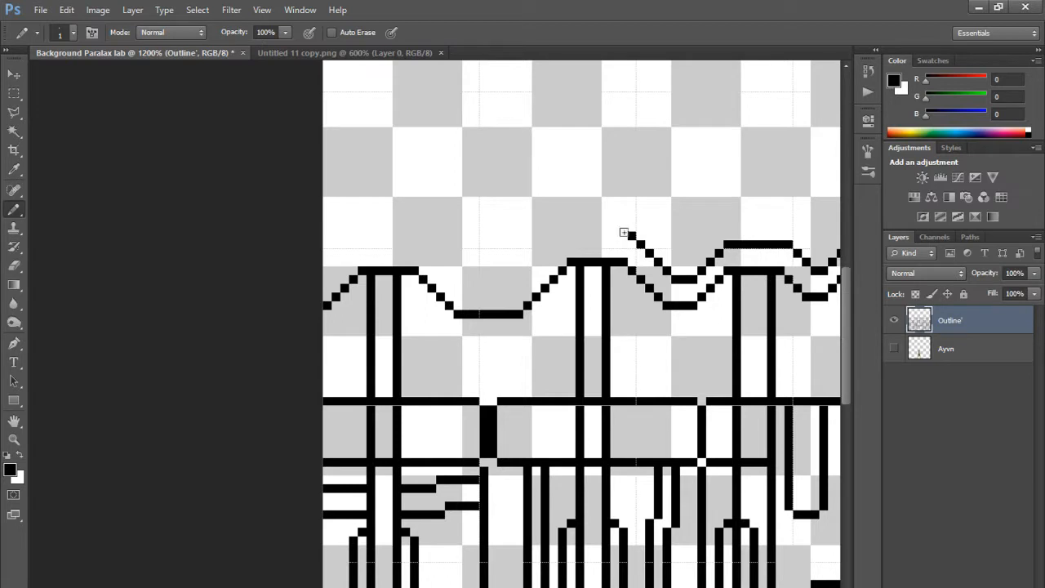
Step: Continue the upper outline over the second and first pipe pairs with a flat dip between, ending on a downslope at the canvas's left edge
{"action": "mouse_move", "coordinate": [624, 233]}
{"action": "left_mouse_down"}
{"action": "mouse_move", "coordinate": [563, 234]}
{"action": "mouse_move", "coordinate": [516, 279]}
{"action": "mouse_move", "coordinate": [460, 279]}
{"action": "mouse_move", "coordinate": [443, 266]}
{"action": "left_mouse_up"}
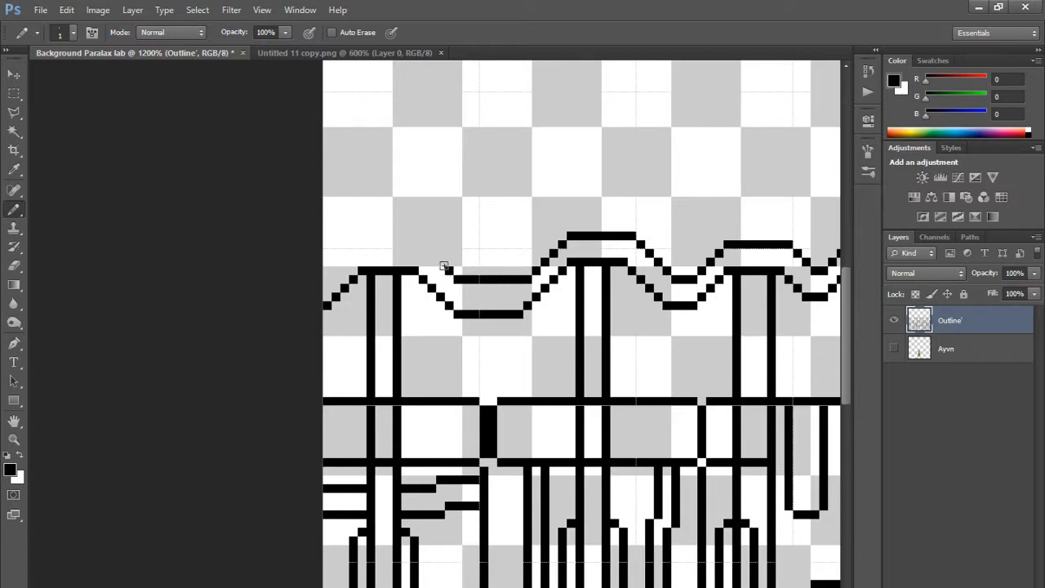
{"action": "left_click", "coordinate": [432, 252]}
{"action": "left_click", "coordinate": [423, 244]}
{"action": "mouse_move", "coordinate": [412, 242]}
{"action": "left_mouse_down"}
{"action": "mouse_move", "coordinate": [359, 245]}
{"action": "mouse_move", "coordinate": [314, 285]}
{"action": "left_mouse_up"}
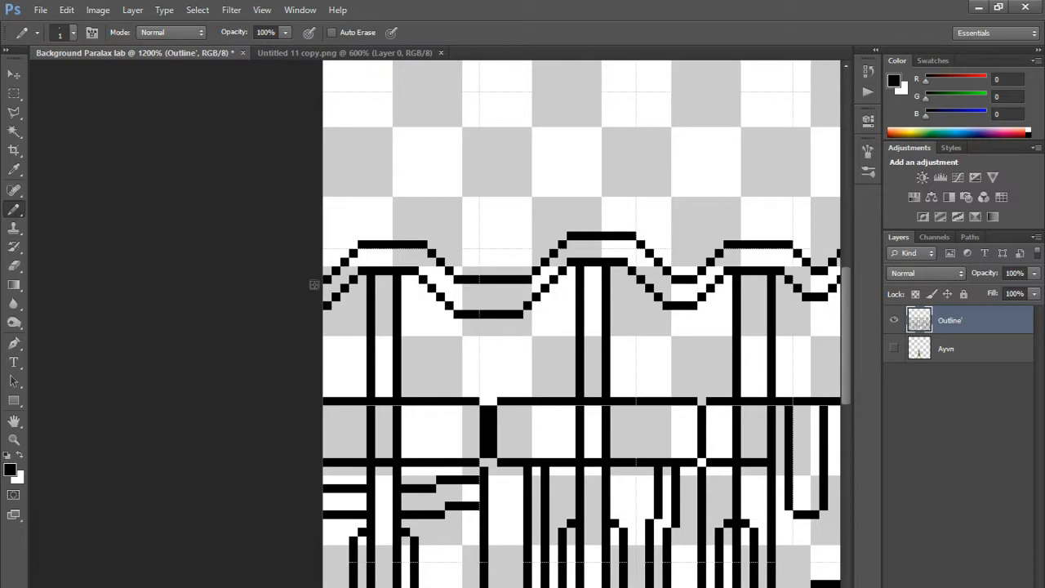
{"action": "scroll", "coordinate": [314, 284], "scroll_direction": "down", "scroll_amount": 3}
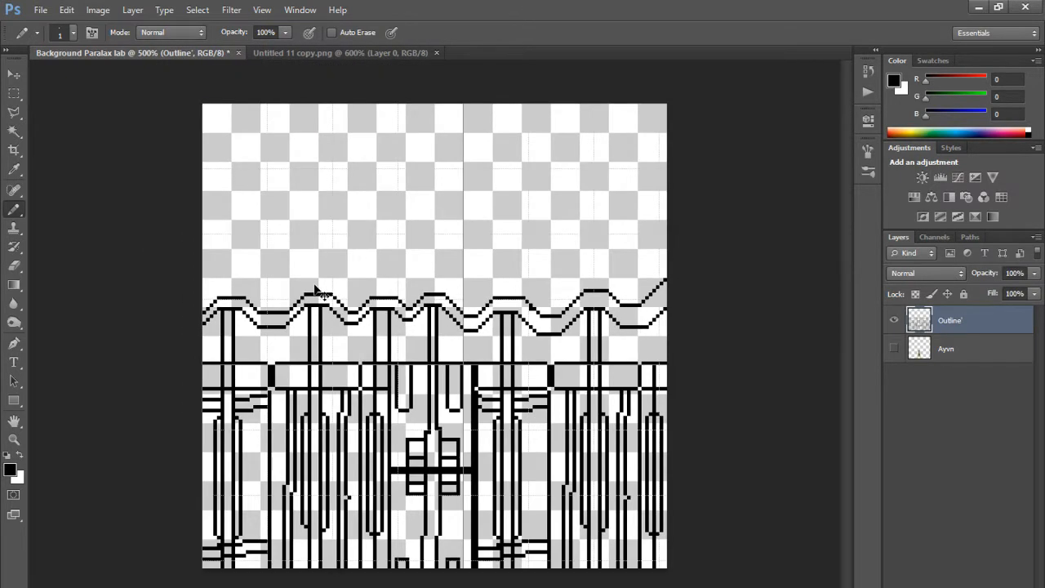
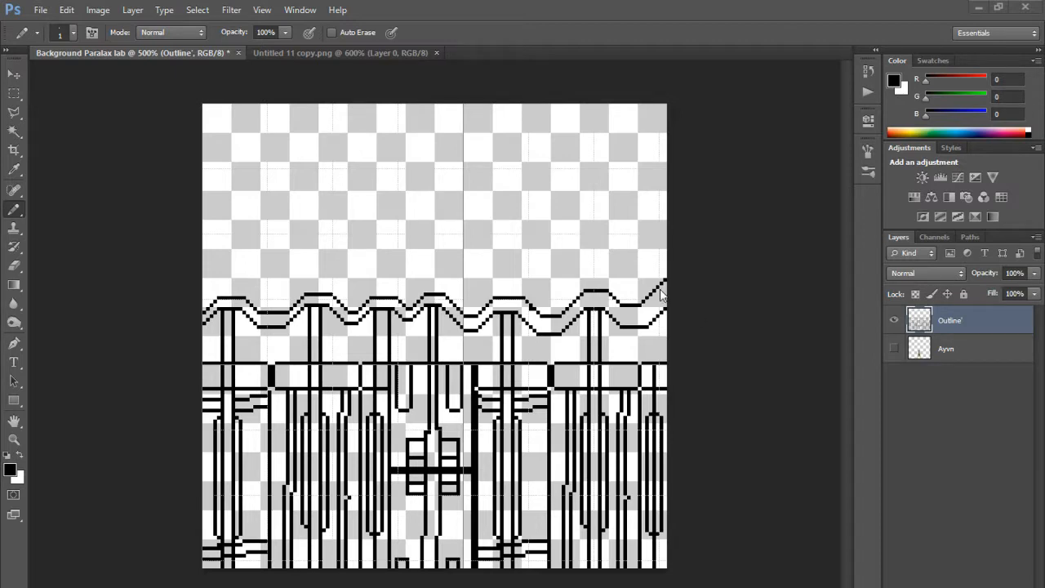
Step: Start a diagonal pixel line rising up and left from the left end of the crest above the right half's first pipe pair
{"action": "left_click", "coordinate": [721, 257]}
{"action": "key", "text": "ctrl+plus"}
{"action": "key", "text": "ctrl+plus"}
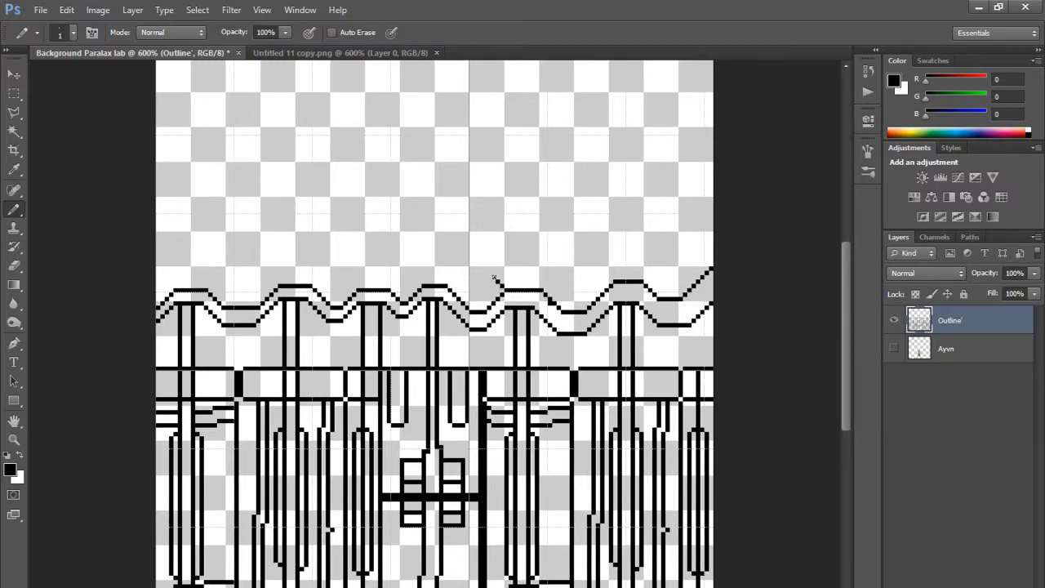
{"action": "key", "text": "ctrl+z"}
{"action": "left_click", "coordinate": [488, 272]}
{"action": "key", "text": "ctrl+z"}
{"action": "key", "text": "ctrl+plus"}
{"action": "key", "text": "ctrl+plus"}
{"action": "key", "text": "ctrl+plus"}
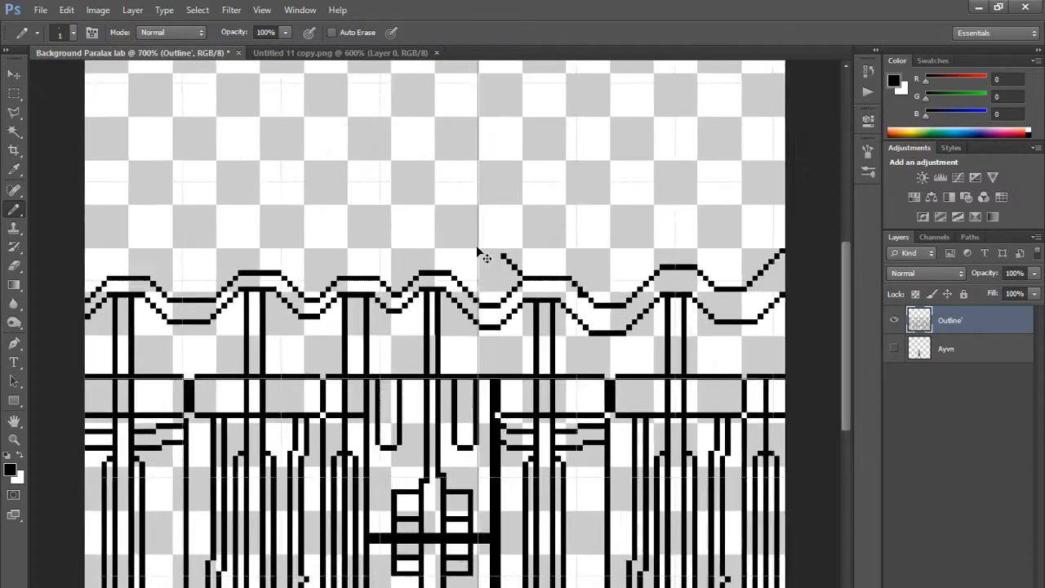
{"action": "scroll", "coordinate": [706, 182], "scroll_direction": "up", "scroll_amount": 1}
{"action": "scroll", "coordinate": [706, 183], "scroll_direction": "up", "scroll_amount": 5}
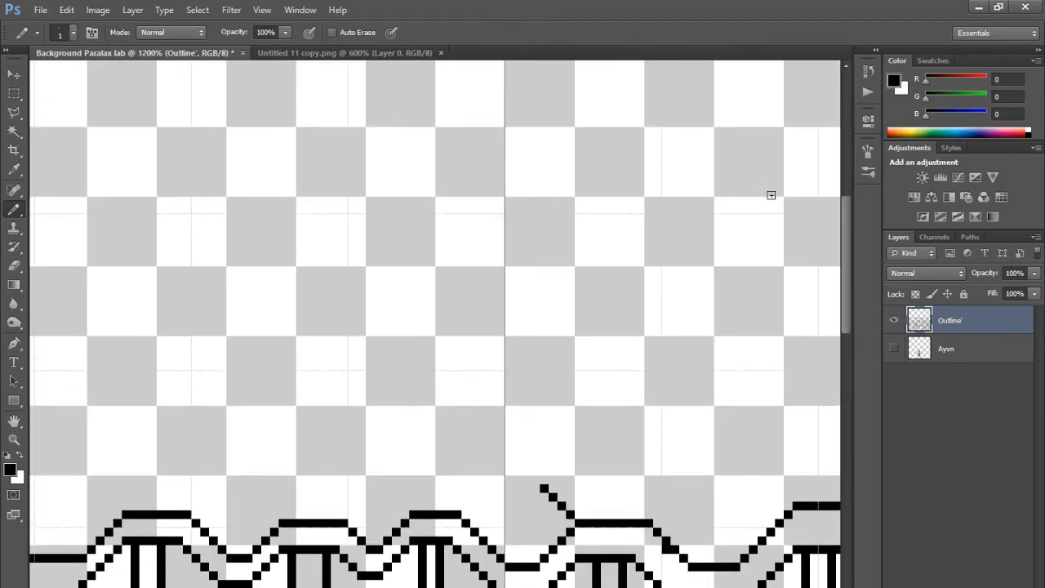
Step: Extend the diagonal pixel line up and left across the centre guide to just above the next horizontal grid line
{"action": "mouse_move", "coordinate": [535, 479]}
{"action": "left_mouse_down"}
{"action": "mouse_move", "coordinate": [525, 476]}
{"action": "mouse_move", "coordinate": [494, 438]}
{"action": "mouse_move", "coordinate": [492, 414]}
{"action": "mouse_move", "coordinate": [492, 437]}
{"action": "mouse_move", "coordinate": [453, 395]}
{"action": "left_mouse_up"}
{"action": "key", "text": "ctrl+z"}
{"action": "key", "text": "ctrl+z"}
{"action": "left_click", "coordinate": [490, 427]}
{"action": "key", "text": "ctrl+z"}
{"action": "left_click", "coordinate": [491, 436]}
{"action": "key", "text": "ctrl+z"}
{"action": "left_click", "coordinate": [448, 400]}
{"action": "key", "text": "ctrl+z"}
{"action": "left_click", "coordinate": [456, 401]}
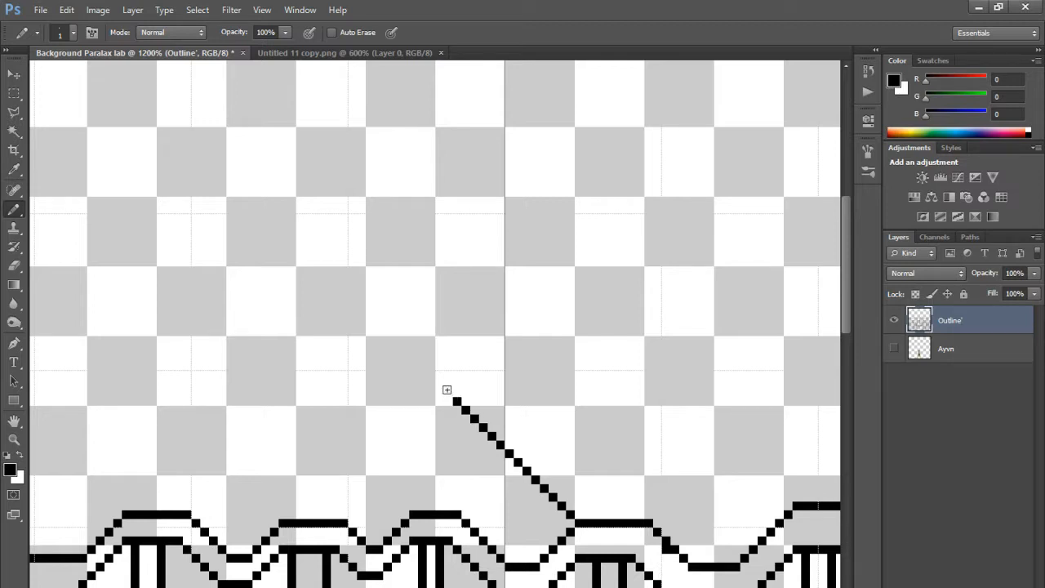
{"action": "left_click", "coordinate": [447, 392]}
{"action": "left_click", "coordinate": [439, 383]}
{"action": "left_click", "coordinate": [430, 375]}
{"action": "left_click_drag", "start_coordinate": [423, 365], "coordinate": [408, 365]}
{"action": "key", "text": "ctrl+z"}
{"action": "left_click", "coordinate": [422, 366]}
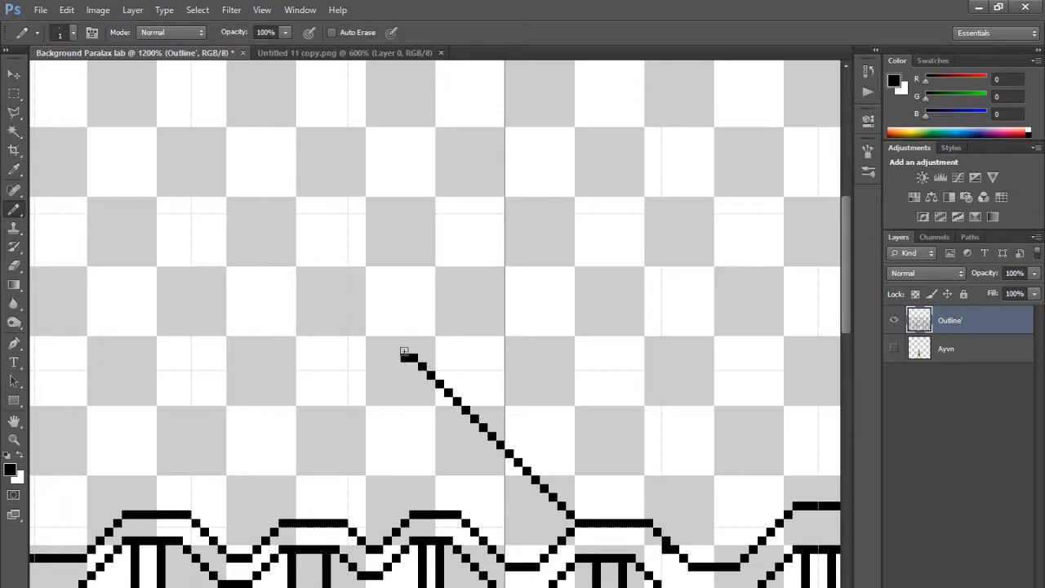
Step: Extend the diagonal pixel line up and left to just past the first vertical grid line left of the centre guide
{"action": "mouse_move", "coordinate": [411, 358]}
{"action": "left_mouse_down"}
{"action": "mouse_move", "coordinate": [361, 313]}
{"action": "mouse_move", "coordinate": [352, 288]}
{"action": "left_mouse_up"}
{"action": "key", "text": "ctrl+z"}
{"action": "left_click", "coordinate": [379, 323]}
{"action": "key", "text": "ctrl+z"}
{"action": "left_click", "coordinate": [361, 306]}
{"action": "key", "text": "ctrl+z"}
{"action": "left_click", "coordinate": [352, 296]}
{"action": "left_click", "coordinate": [343, 288]}
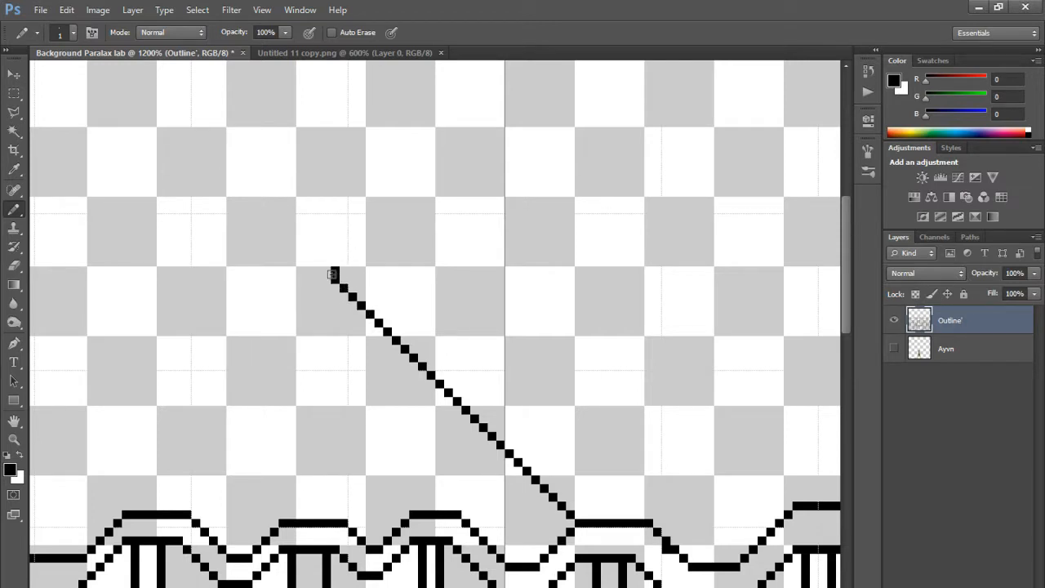
Step: Continue the diagonal pixel by pixel up and left until it meets the topmost horizontal grid line
{"action": "left_click", "coordinate": [334, 279]}
{"action": "left_click", "coordinate": [326, 270]}
{"action": "left_click_drag", "start_coordinate": [318, 269], "coordinate": [308, 269]}
{"action": "key", "text": "ctrl+z"}
{"action": "left_click", "coordinate": [318, 261]}
{"action": "left_click", "coordinate": [308, 253]}
{"action": "left_click", "coordinate": [299, 244]}
{"action": "left_click", "coordinate": [292, 235]}
{"action": "left_click", "coordinate": [284, 226]}
{"action": "left_click", "coordinate": [274, 218]}
{"action": "left_click", "coordinate": [266, 209]}
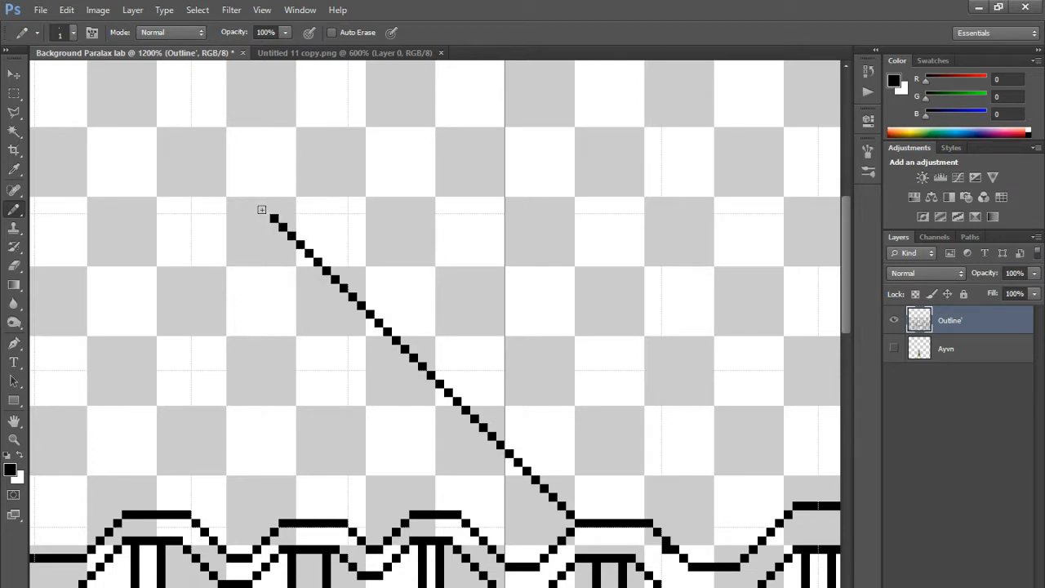
Step: Add five more single-pixel diagonal steps up and left from the topmost horizontal grid line
{"action": "left_click", "coordinate": [257, 209]}
{"action": "key", "text": "ctrl+z"}
{"action": "left_click", "coordinate": [265, 209]}
{"action": "left_click", "coordinate": [256, 201]}
{"action": "left_click", "coordinate": [240, 191]}
{"action": "key", "text": "ctrl+z"}
{"action": "left_click", "coordinate": [249, 192]}
{"action": "left_click", "coordinate": [239, 183]}
{"action": "left_click", "coordinate": [230, 174]}
{"action": "scroll", "coordinate": [225, 143], "scroll_direction": "up", "scroll_amount": 2}
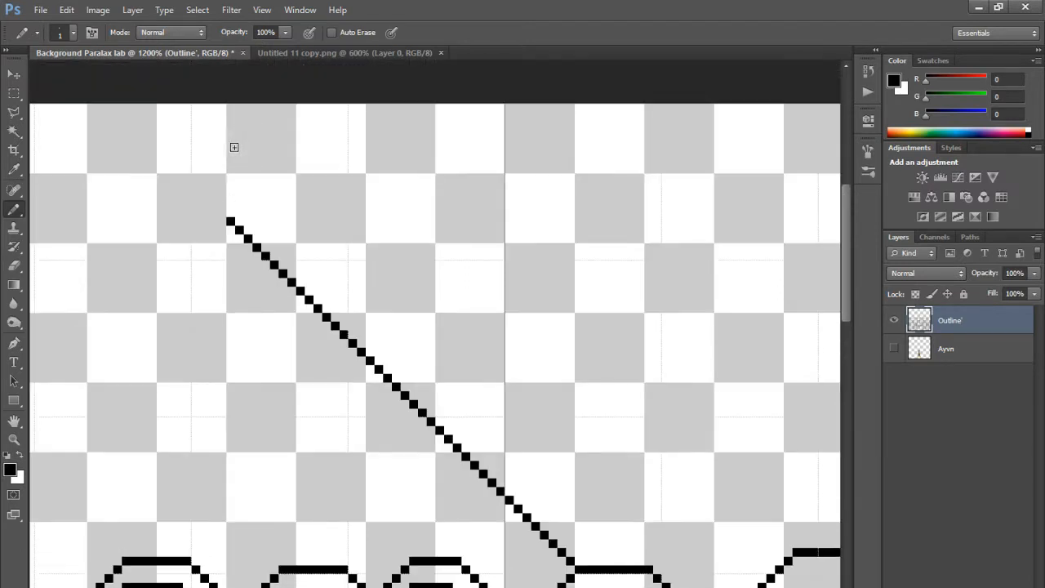
Step: Continue the diagonal up and left past the second vertical grid line from the centre, close to the canvas's top edge
{"action": "left_click_drag", "start_coordinate": [221, 259], "coordinate": [221, 251]}
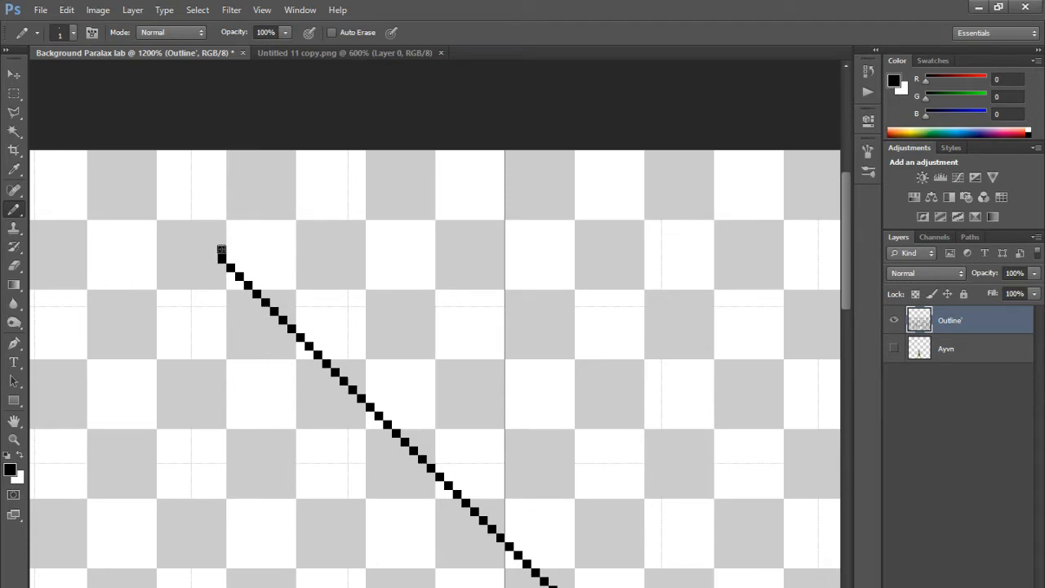
{"action": "key", "text": "ctrl+z"}
{"action": "left_click", "coordinate": [221, 268]}
{"action": "key", "text": "ctrl+z"}
{"action": "left_click", "coordinate": [222, 259]}
{"action": "left_click", "coordinate": [212, 251]}
{"action": "left_click", "coordinate": [204, 242]}
{"action": "left_click", "coordinate": [186, 224]}
{"action": "left_click", "coordinate": [195, 233]}
{"action": "left_click", "coordinate": [177, 215]}
{"action": "left_click", "coordinate": [169, 206]}
{"action": "left_click", "coordinate": [160, 197]}
{"action": "left_click", "coordinate": [160, 188]}
{"action": "left_click", "coordinate": [152, 188]}
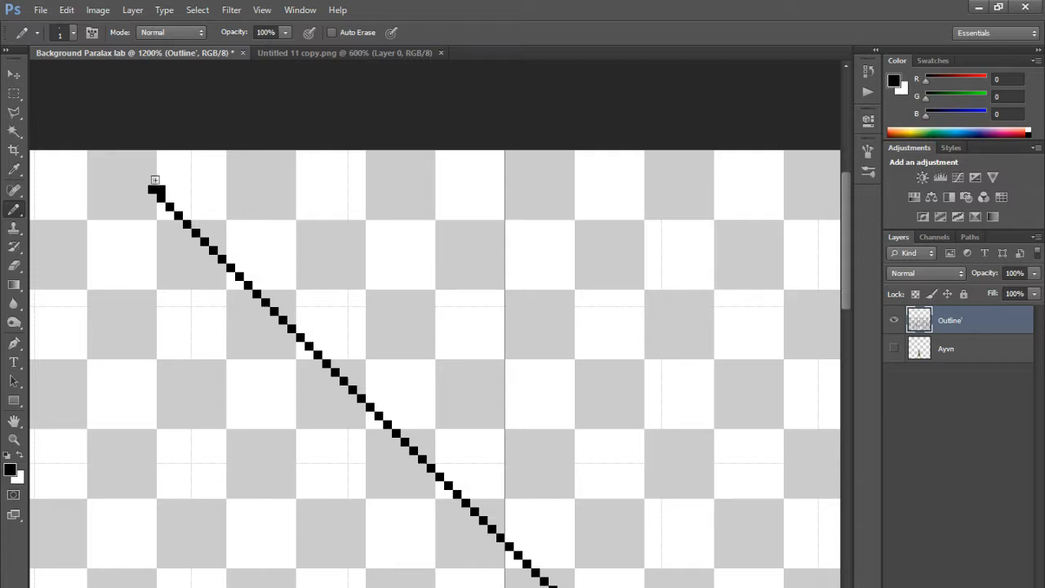
Step: Finish the long left-rising diagonal with single pixels up to the canvas's top edge
{"action": "key", "text": "ctrl+z"}
{"action": "left_click", "coordinate": [144, 180]}
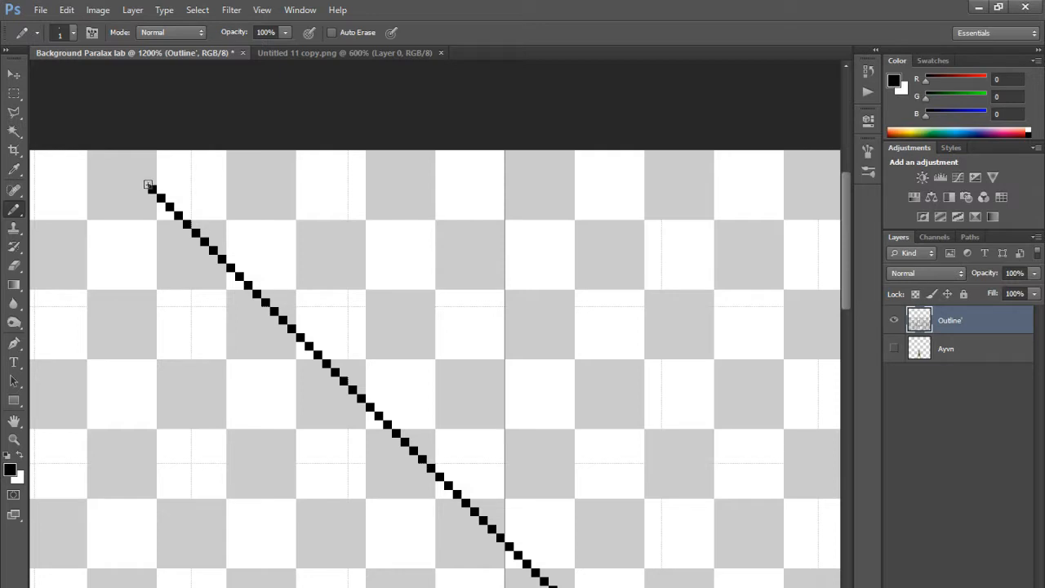
{"action": "left_click", "coordinate": [135, 173]}
{"action": "left_click", "coordinate": [126, 163]}
{"action": "left_click", "coordinate": [117, 155]}
{"action": "left_click", "coordinate": [118, 163]}
Step: Draw a second diagonal pixel line rising up and right from the right end of the same crest
{"action": "key", "text": "ctrl+plus"}
{"action": "key", "text": "ctrl+minus"}
{"action": "key", "text": "ctrl+minus"}
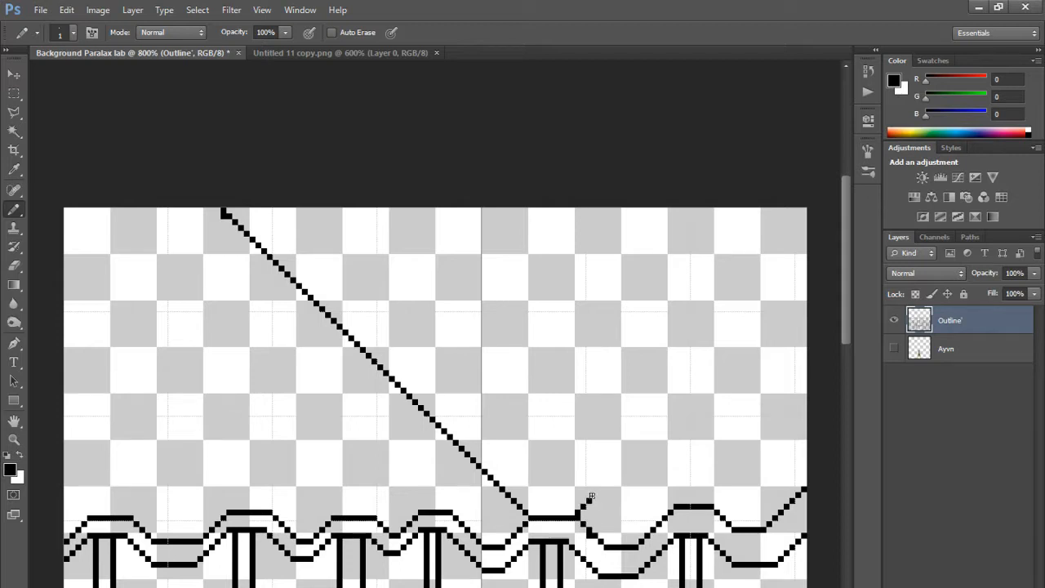
{"action": "left_click_drag", "start_coordinate": [598, 490], "coordinate": [671, 416]}
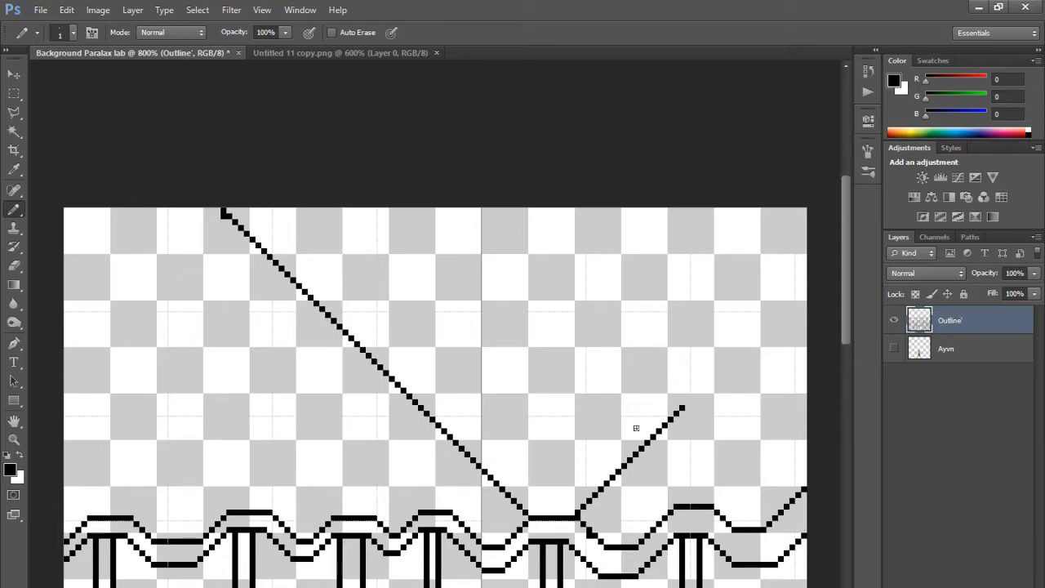
{"action": "left_click_drag", "start_coordinate": [687, 399], "coordinate": [698, 392]}
{"action": "key", "text": "ctrl+z"}
{"action": "left_click", "coordinate": [704, 389]}
{"action": "key", "text": "ctrl+z"}
{"action": "left_click", "coordinate": [699, 390]}
{"action": "left_click", "coordinate": [705, 384]}
{"action": "left_click", "coordinate": [711, 378]}
Step: Extend the right-rising diagonal pixel by pixel until it meets the canvas's right edge
{"action": "left_click", "coordinate": [752, 338]}
{"action": "left_click", "coordinate": [758, 332]}
{"action": "left_click", "coordinate": [763, 326]}
{"action": "left_click", "coordinate": [772, 316]}
{"action": "key", "text": "ctrl+z"}
{"action": "left_click", "coordinate": [782, 308]}
{"action": "left_click", "coordinate": [786, 303]}
{"action": "key", "text": "ctrl+z"}
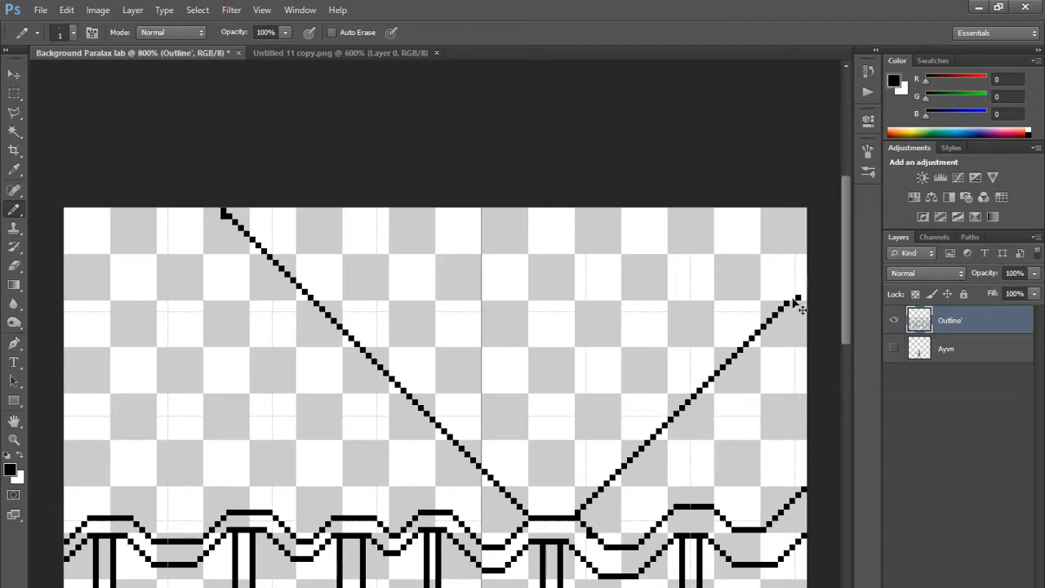
{"action": "key", "text": "ctrl+z"}
{"action": "left_click", "coordinate": [792, 297]}
{"action": "left_click", "coordinate": [802, 286]}
Step: Erase the extra pixel at the first diagonal's top end and start a diagonal down and left from that peak with the Pencil
{"action": "left_click", "coordinate": [14, 265]}
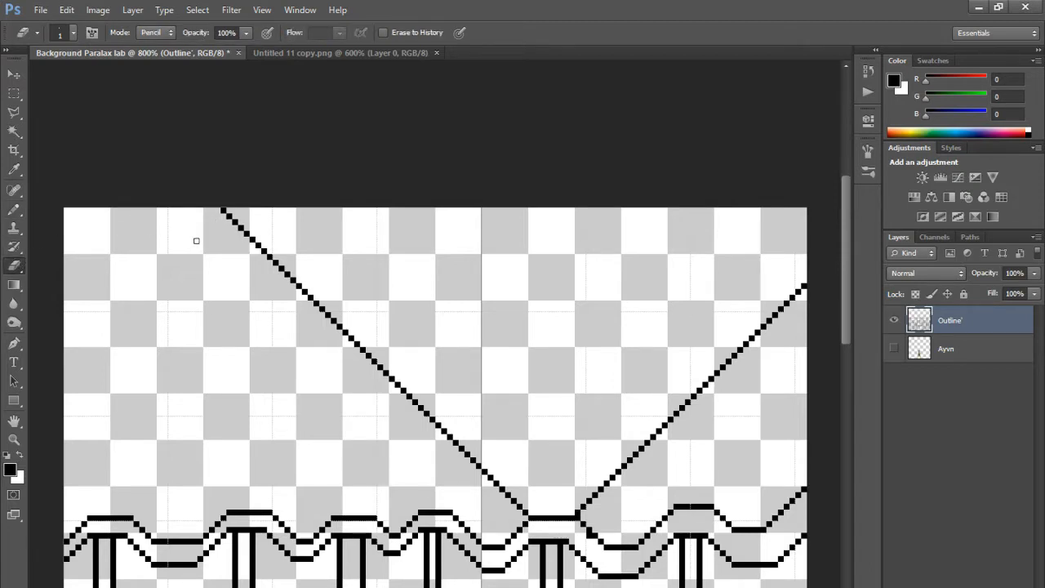
{"action": "left_click", "coordinate": [14, 209]}
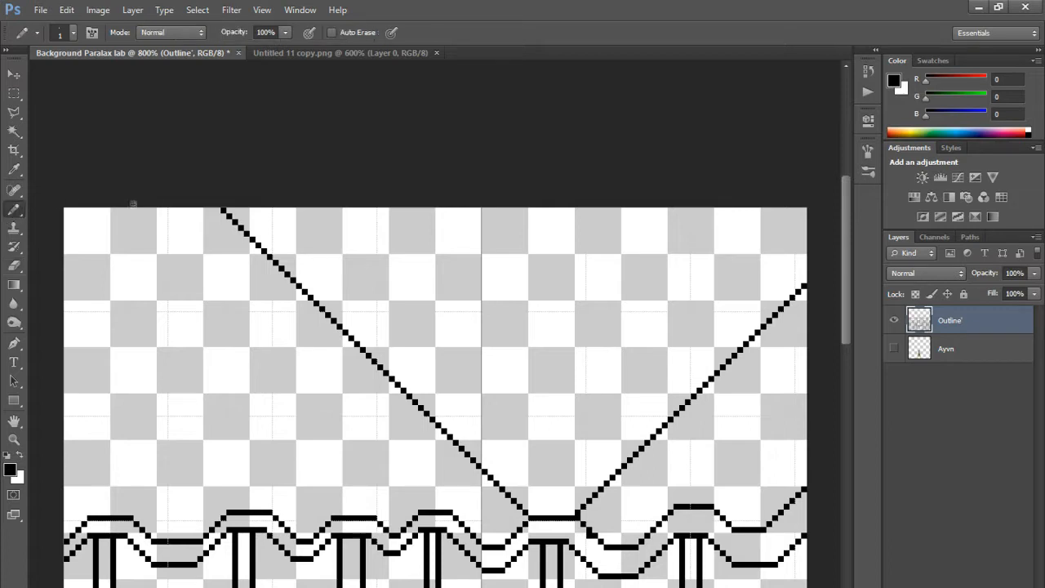
{"action": "left_click", "coordinate": [206, 227]}
{"action": "key", "text": "ctrl+z"}
{"action": "left_click", "coordinate": [216, 217]}
{"action": "left_click", "coordinate": [211, 222]}
{"action": "left_click", "coordinate": [205, 227]}
{"action": "left_click", "coordinate": [187, 245]}
{"action": "left_click", "coordinate": [169, 262]}
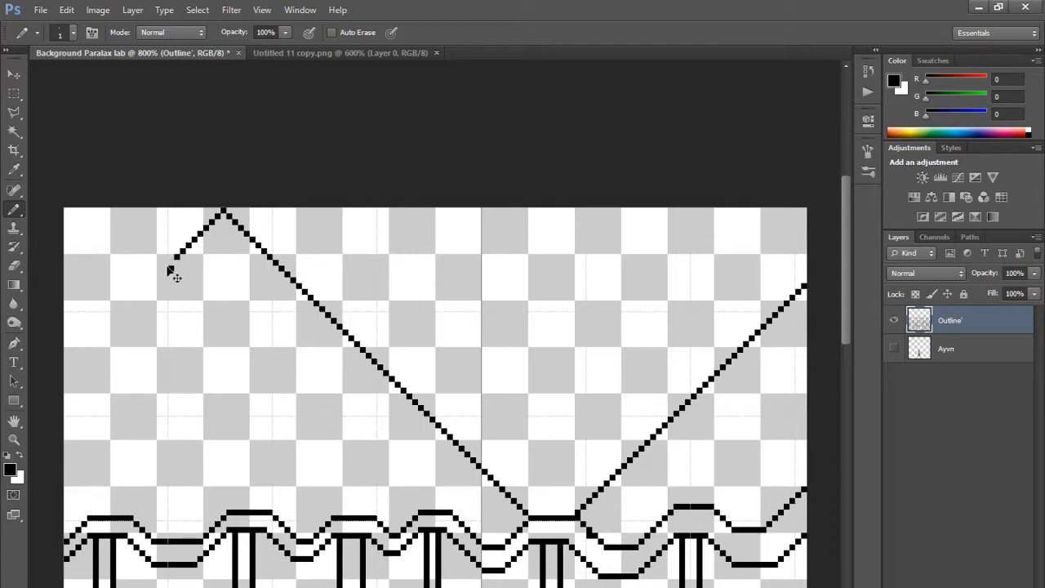
{"action": "left_click", "coordinate": [165, 273]}
{"action": "key", "text": "ctrl+z"}
{"action": "key", "text": "ctrl+z"}
{"action": "key", "text": "ctrl+alt+z"}
{"action": "key", "text": "ctrl+alt+z"}
{"action": "key", "text": "ctrl+alt+z"}
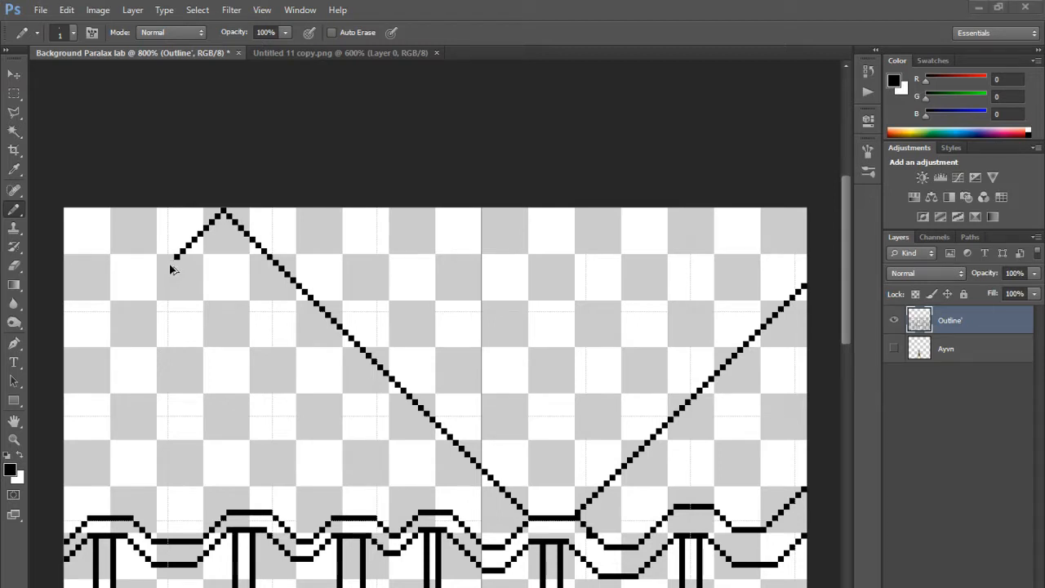
{"action": "left_click", "coordinate": [165, 272]}
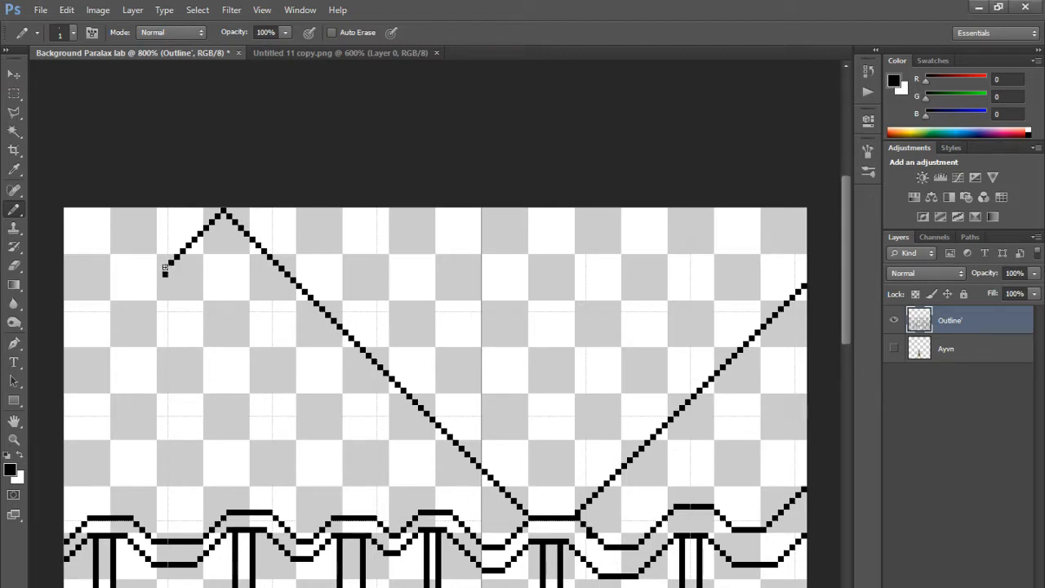
{"action": "key", "text": "ctrl+z"}
Step: Extend the diagonal descending from the peak down and left to the canvas's left edge
{"action": "left_click", "coordinate": [165, 268]}
{"action": "left_click", "coordinate": [159, 277]}
{"action": "key", "text": "ctrl+z"}
{"action": "key", "text": "ctrl+z"}
{"action": "left_click", "coordinate": [147, 285]}
{"action": "left_click", "coordinate": [139, 293]}
{"action": "left_click", "coordinate": [107, 325]}
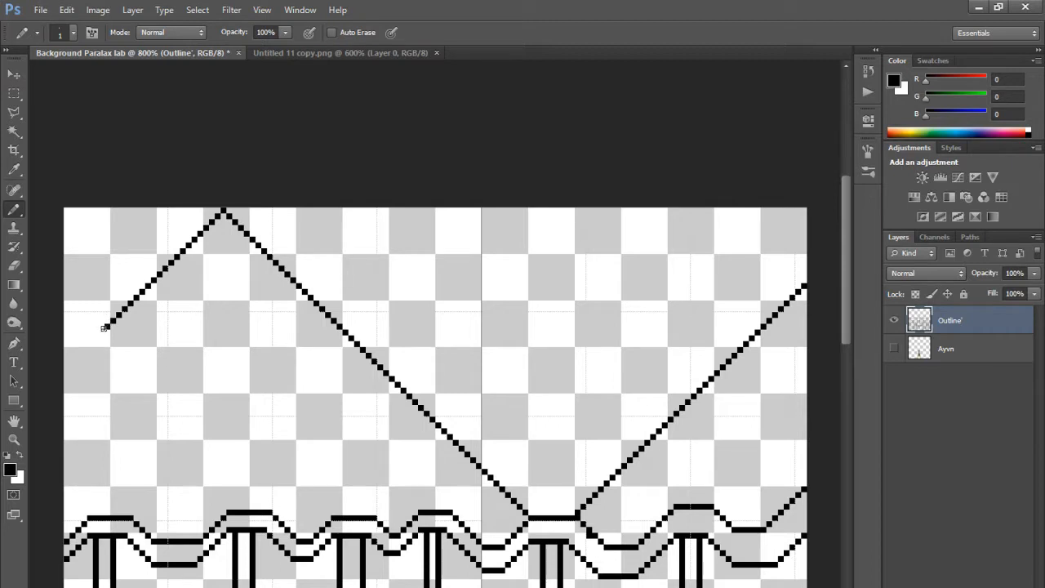
{"action": "left_click", "coordinate": [89, 343]}
{"action": "left_click", "coordinate": [74, 358]}
Step: Try to draw a straight horizontal line along the canvas's top edge from the diagonals' peak to the right corner
{"action": "mouse_move", "coordinate": [224, 210]}
{"action": "left_mouse_down"}
{"action": "mouse_move", "coordinate": [729, 223]}
{"action": "mouse_move", "coordinate": [799, 214]}
{"action": "mouse_move", "coordinate": [449, 221]}
{"action": "mouse_move", "coordinate": [229, 211]}
{"action": "left_mouse_up"}
{"action": "key", "text": "ctrl+z"}
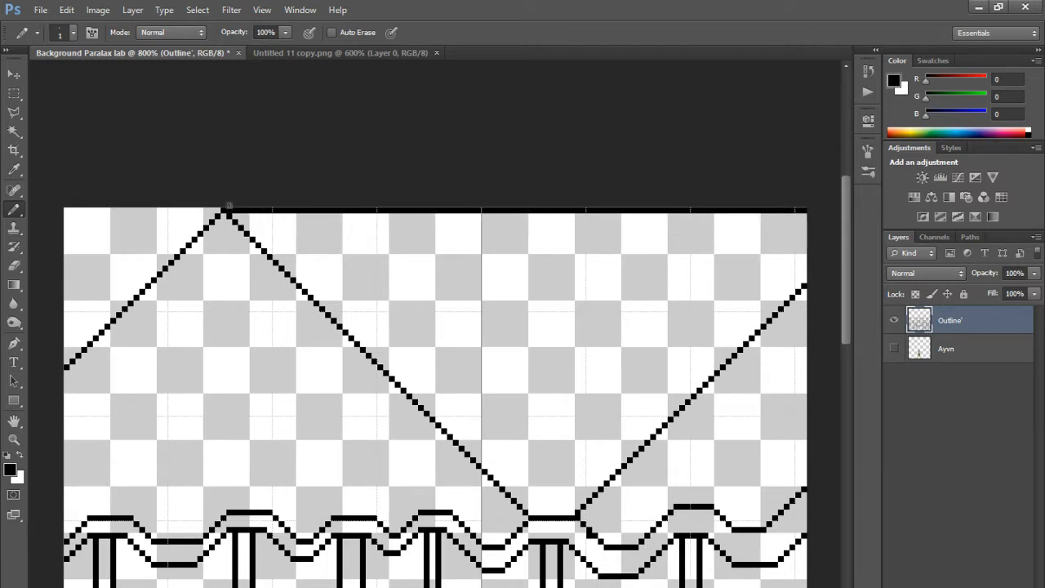
{"action": "scroll", "coordinate": [107, 299], "scroll_direction": "down", "scroll_amount": 5}
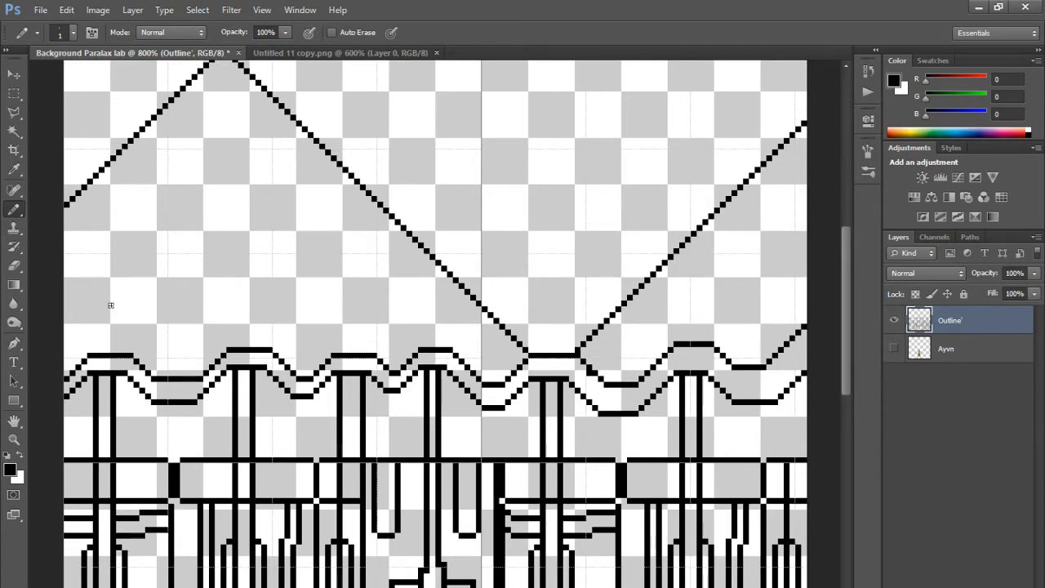
{"action": "scroll", "coordinate": [110, 301], "scroll_direction": "up", "scroll_amount": 2}
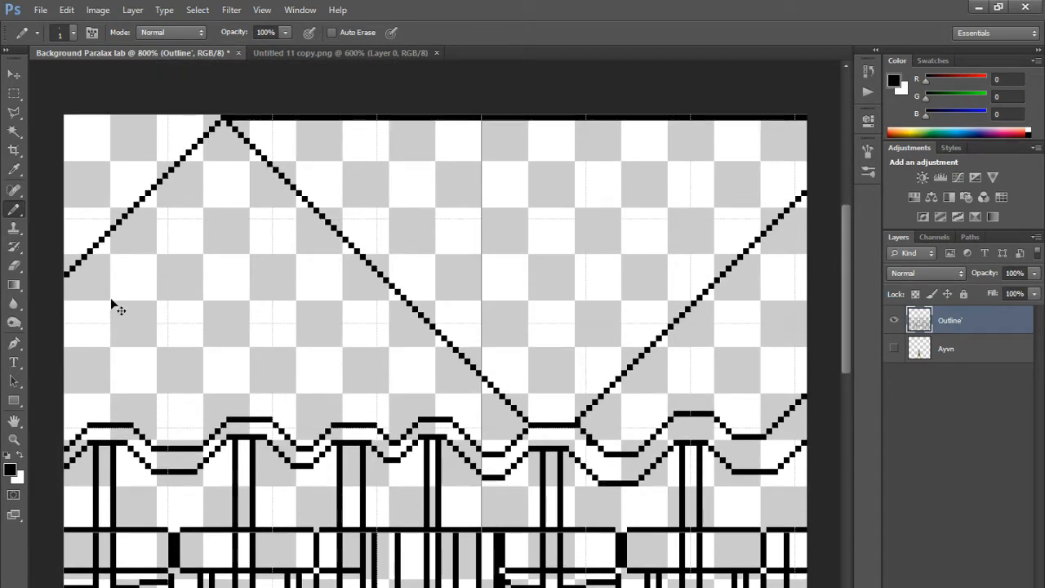
{"action": "key", "text": "ctrl+alt+z"}
{"action": "key", "text": "ctrl+alt+z"}
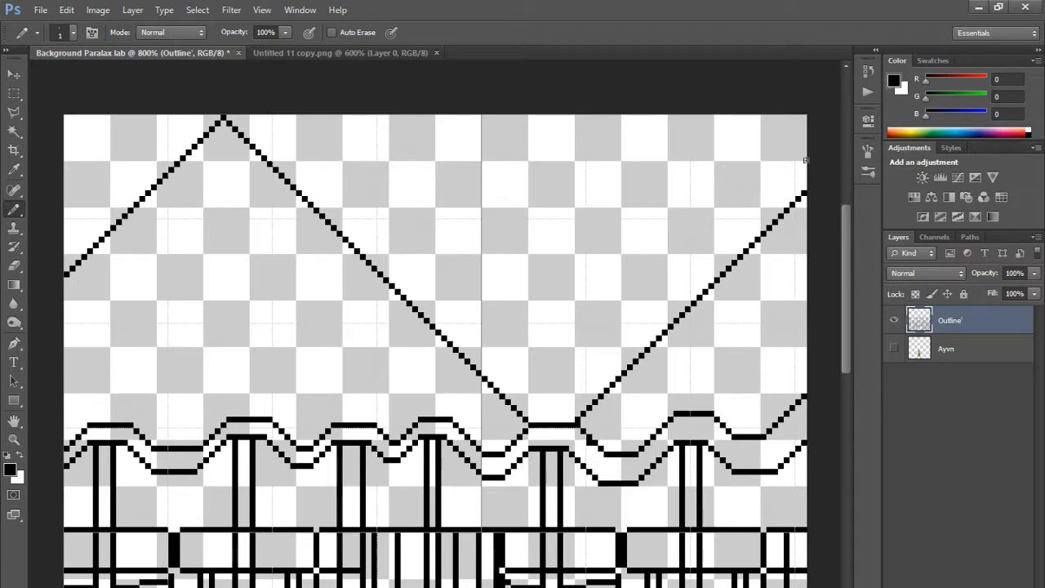
Step: Draw two parallel vertical Pencil lines from the flat ledge between the diagonals up to the canvas's top edge, undoing misplaced strokes
{"action": "mouse_move", "coordinate": [551, 417]}
{"action": "left_mouse_down"}
{"action": "mouse_move", "coordinate": [559, 333]}
{"action": "mouse_move", "coordinate": [555, 408]}
{"action": "mouse_move", "coordinate": [544, 371]}
{"action": "mouse_move", "coordinate": [550, 107]}
{"action": "mouse_move", "coordinate": [577, 439]}
{"action": "mouse_move", "coordinate": [562, 385]}
{"action": "mouse_move", "coordinate": [564, 106]}
{"action": "left_mouse_up"}
{"action": "key", "text": "ctrl+z"}
{"action": "key", "text": "ctrl+z"}
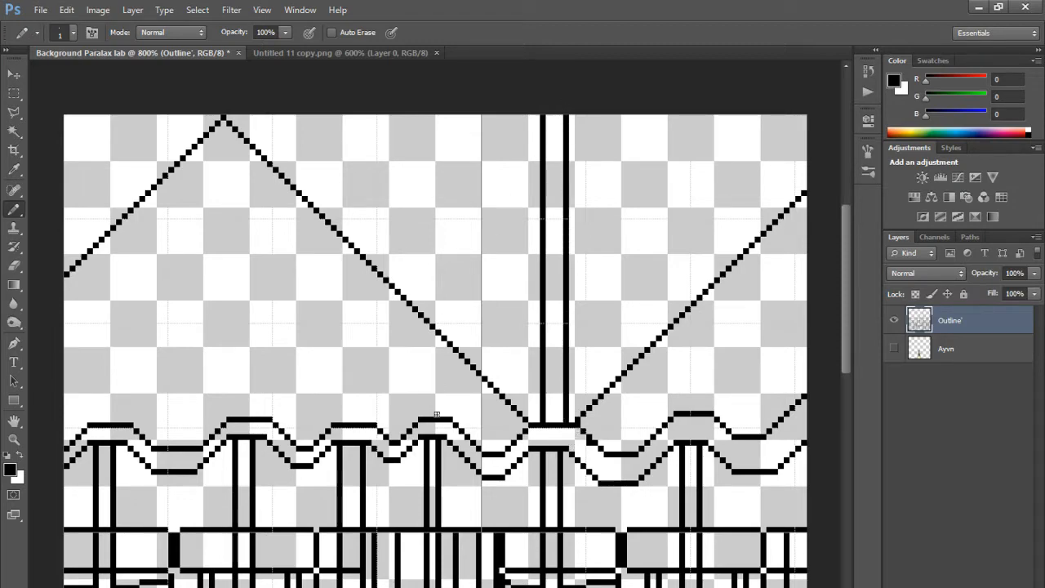
Step: Extend the narrow fourth column from the left above the wavy band with two vertical edges meeting the descending diagonal
{"action": "left_click_drag", "start_coordinate": [436, 412], "coordinate": [438, 342]}
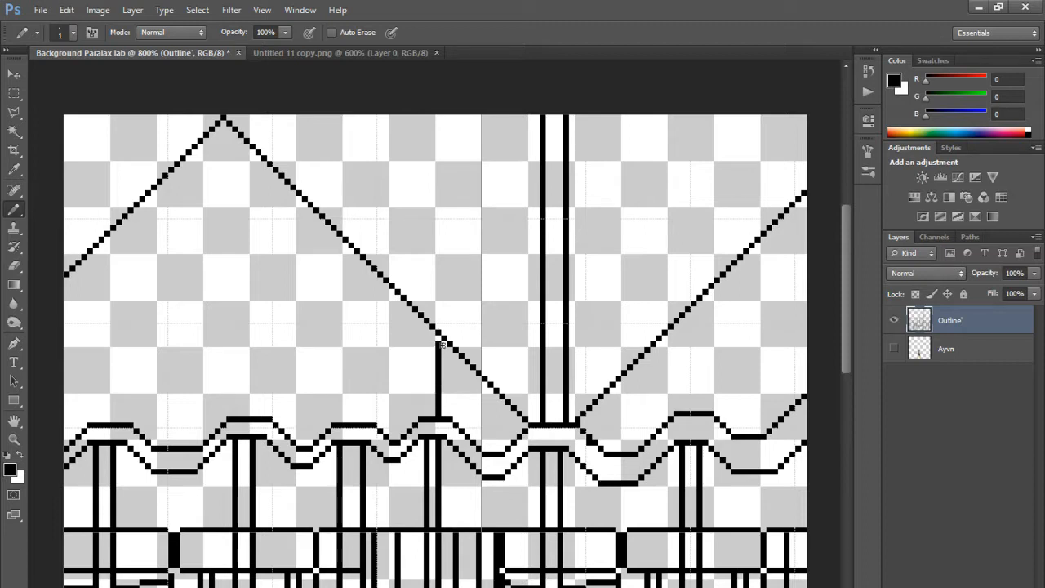
{"action": "left_click_drag", "start_coordinate": [423, 409], "coordinate": [434, 368]}
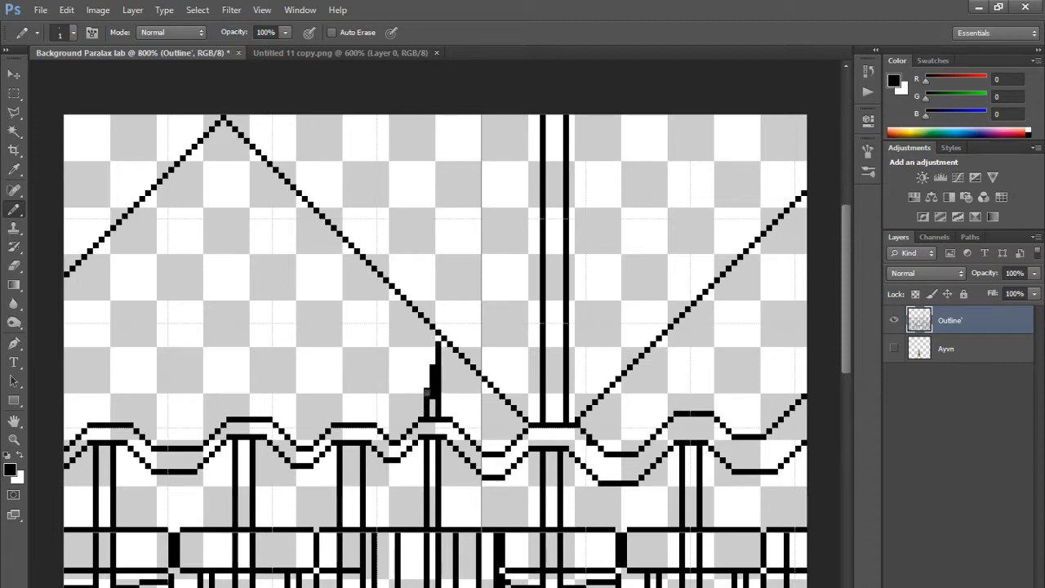
{"action": "key", "text": "ctrl+z"}
{"action": "left_click_drag", "start_coordinate": [425, 410], "coordinate": [430, 333]}
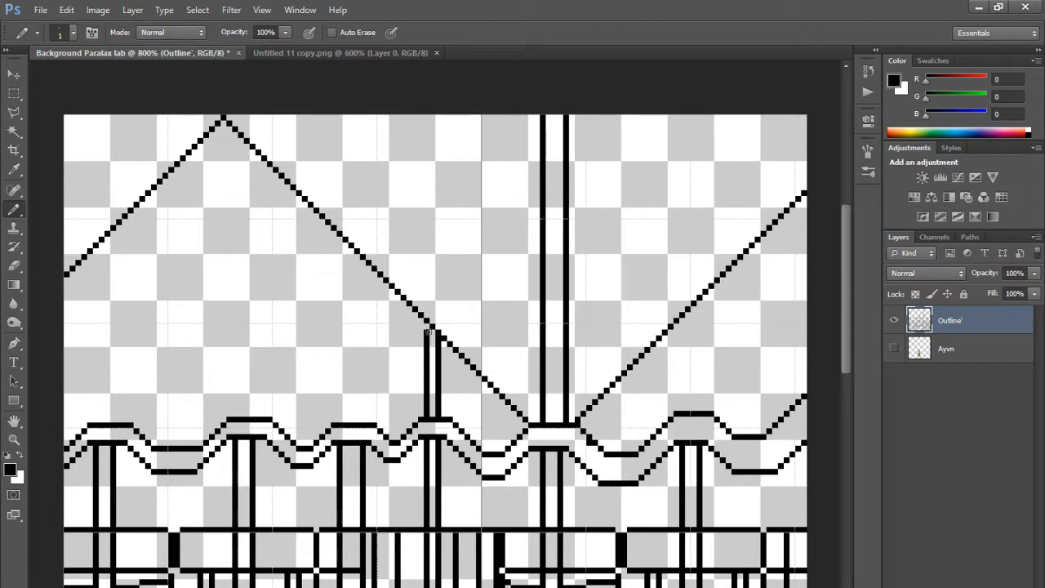
{"action": "left_click_drag", "start_coordinate": [427, 331], "coordinate": [426, 323]}
Step: Extend the rightmost tall column above the wavy band with two vertical edges meeting the right-rising diagonal
{"action": "mouse_move", "coordinate": [699, 410]}
{"action": "left_mouse_down"}
{"action": "mouse_move", "coordinate": [701, 305]}
{"action": "mouse_move", "coordinate": [682, 332]}
{"action": "left_mouse_up"}
{"action": "key", "text": "z"}
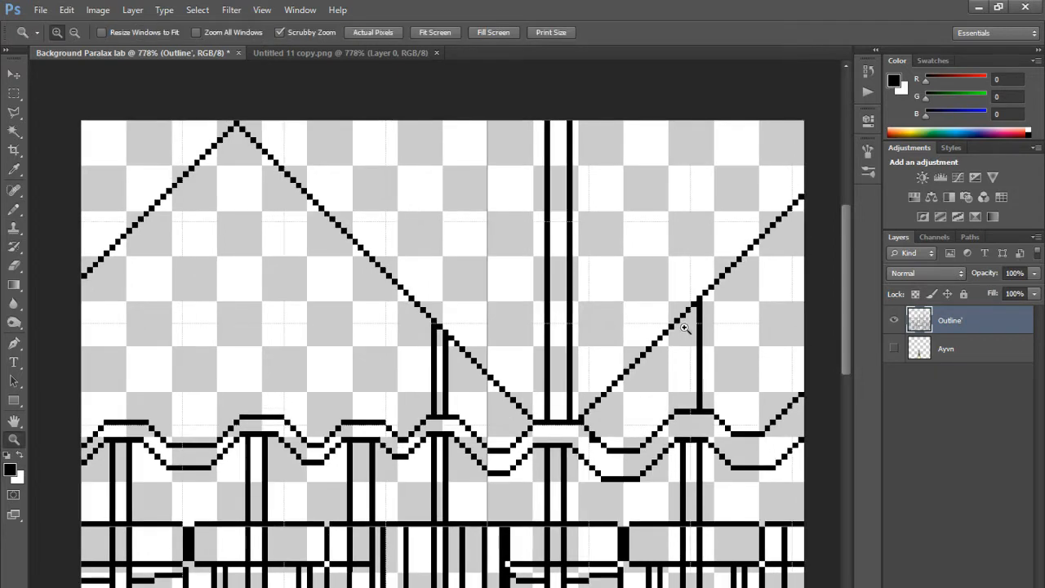
{"action": "key", "text": "b"}
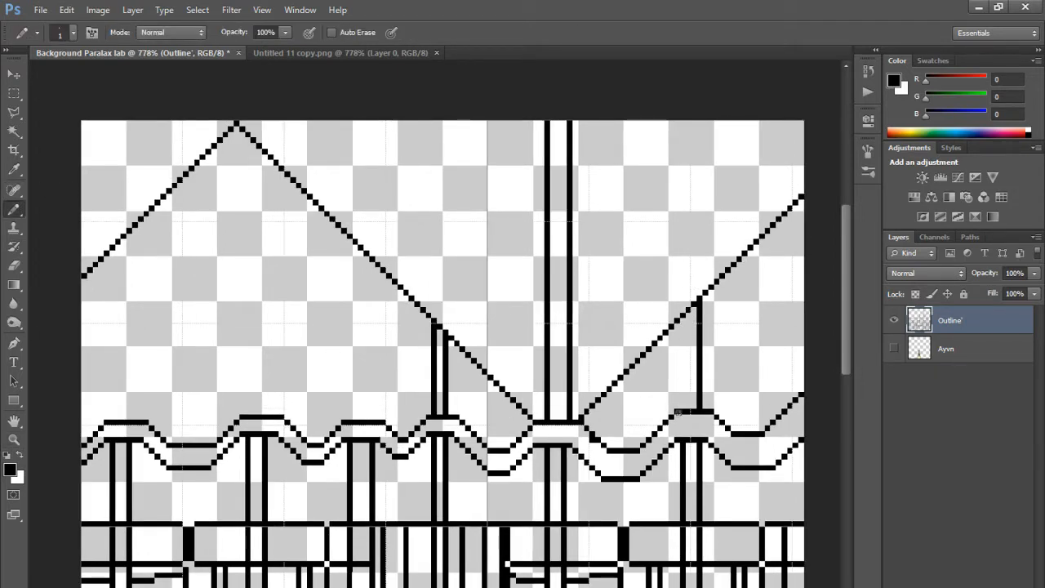
{"action": "left_click_drag", "start_coordinate": [681, 411], "coordinate": [684, 317]}
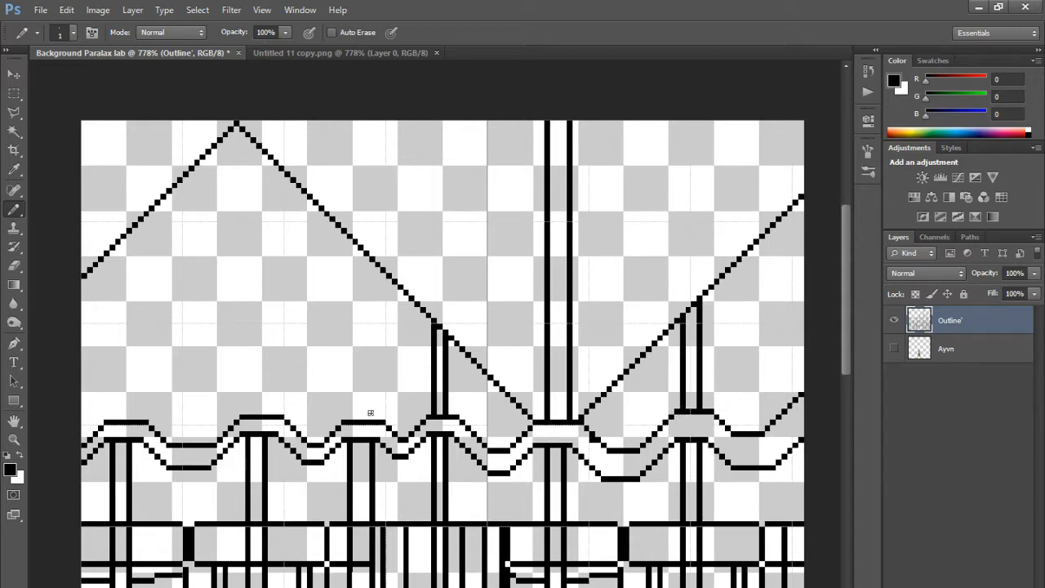
Step: Extend the third column from the left above the wavy band with two vertical edges meeting the descending diagonal
{"action": "left_click_drag", "start_coordinate": [372, 413], "coordinate": [380, 265]}
{"action": "scroll", "coordinate": [347, 413], "scroll_direction": "down", "scroll_amount": 1}
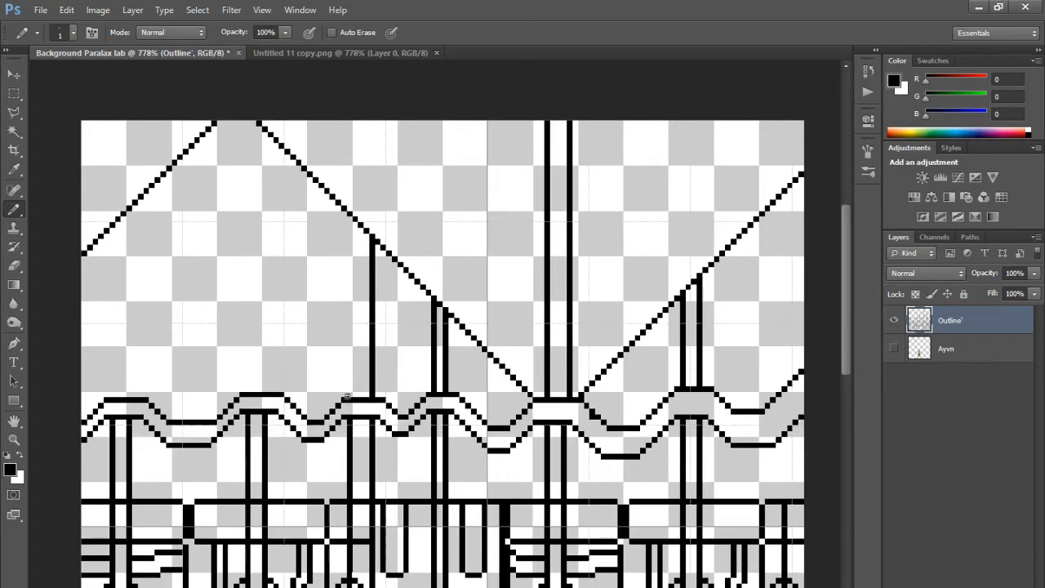
{"action": "scroll", "coordinate": [359, 390], "scroll_direction": "up", "scroll_amount": 1}
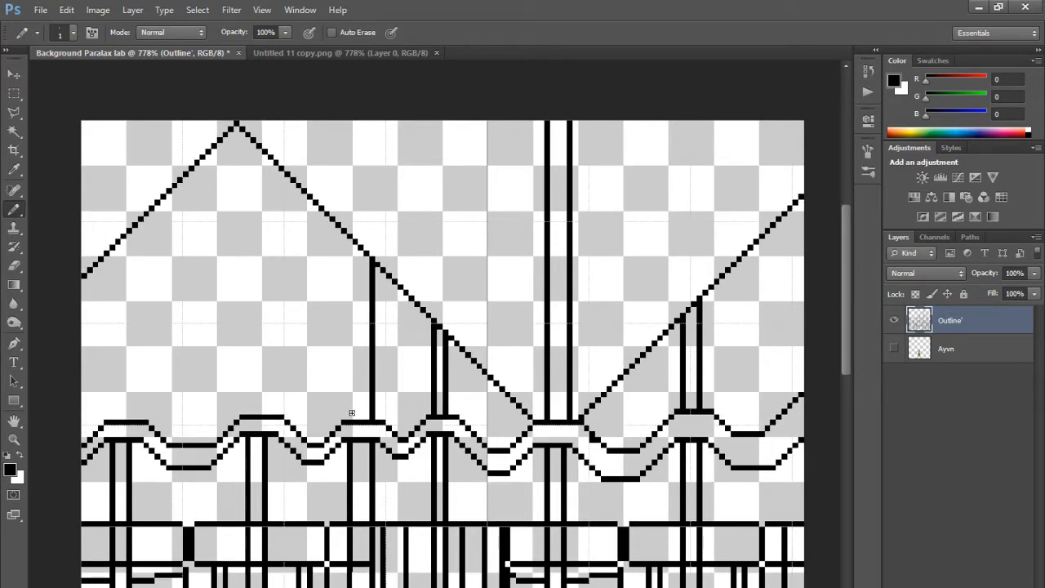
{"action": "left_click_drag", "start_coordinate": [351, 412], "coordinate": [356, 242]}
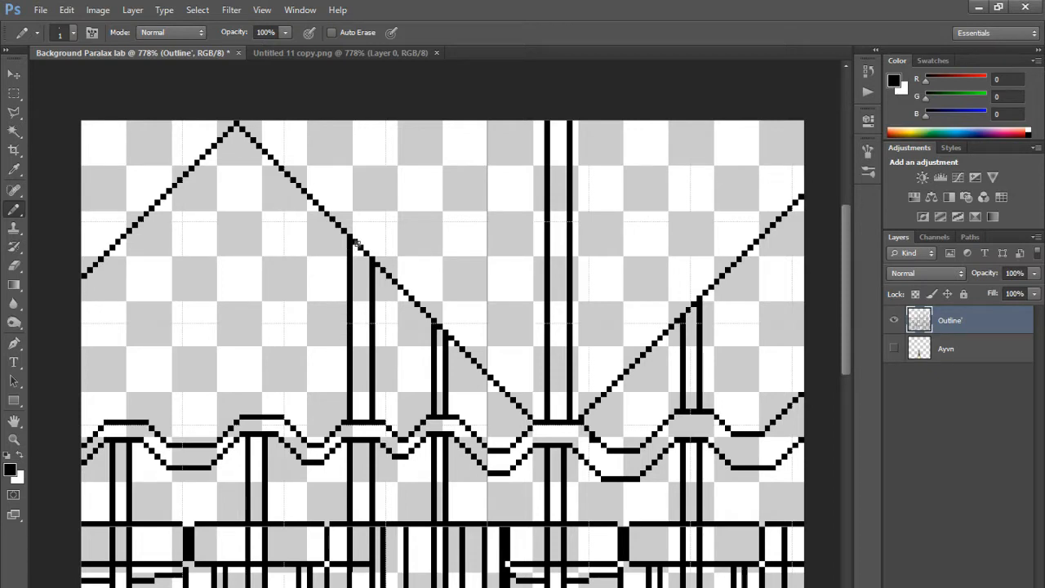
Step: Extend the second column from the left up to the diagonal near the peak with two vertical edges, erasing the stray pixels between them
{"action": "left_click", "coordinate": [261, 405], "text": "shift"}
{"action": "key", "text": "ctrl+z"}
{"action": "left_click_drag", "start_coordinate": [261, 405], "coordinate": [263, 155]}
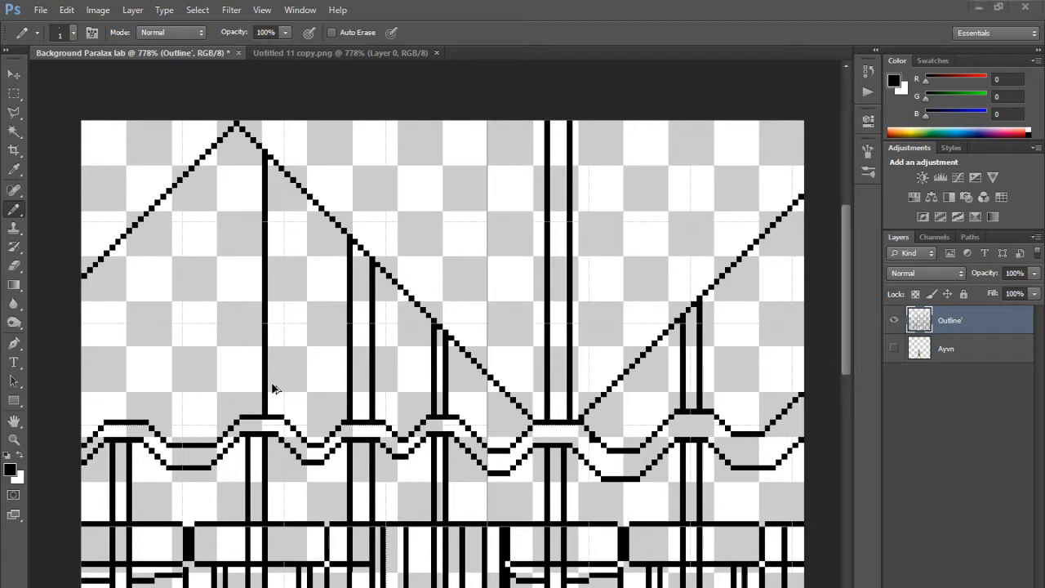
{"action": "mouse_move", "coordinate": [245, 414]}
{"action": "left_mouse_down"}
{"action": "mouse_move", "coordinate": [257, 364]}
{"action": "mouse_move", "coordinate": [249, 381]}
{"action": "left_mouse_up"}
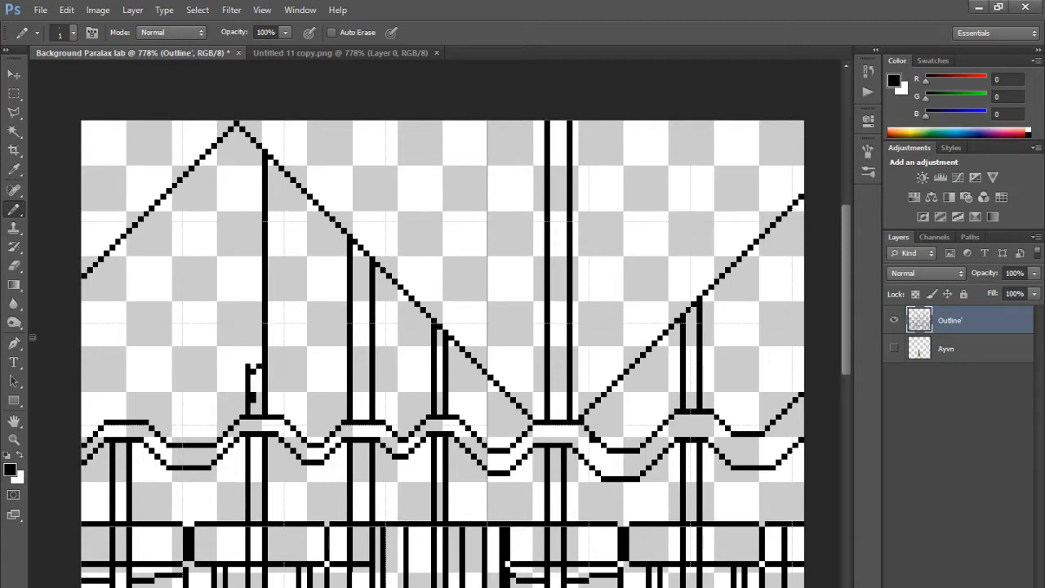
{"action": "left_click", "coordinate": [14, 265]}
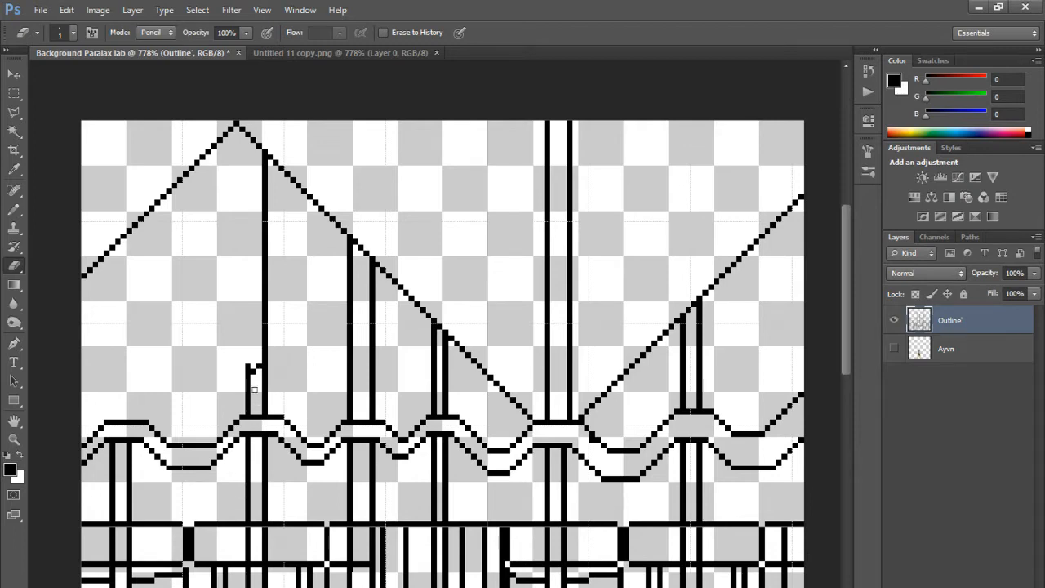
{"action": "left_click_drag", "start_coordinate": [255, 391], "coordinate": [254, 365]}
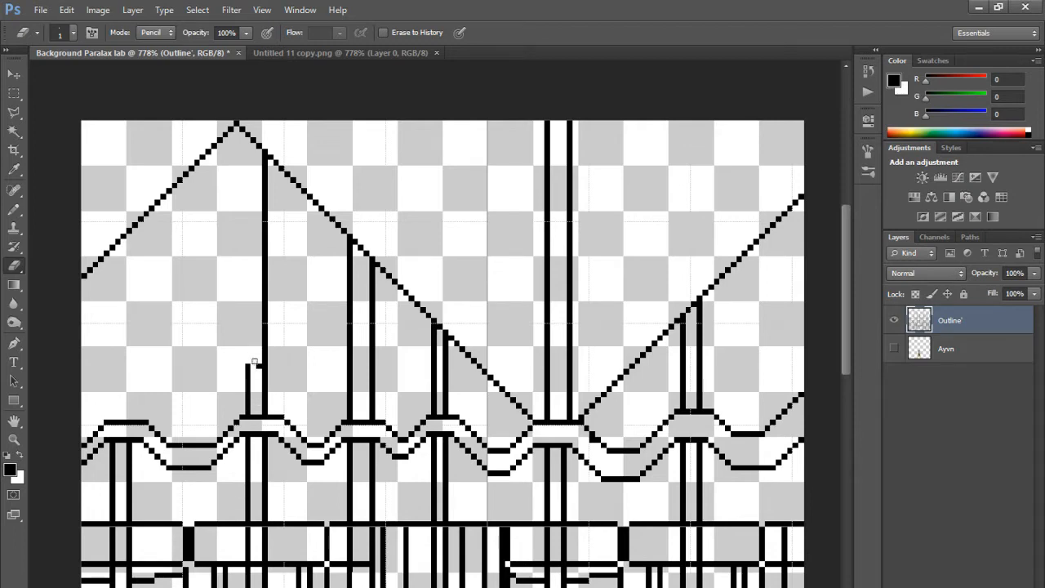
{"action": "left_click", "coordinate": [14, 209]}
{"action": "left_click_drag", "start_coordinate": [246, 367], "coordinate": [247, 139]}
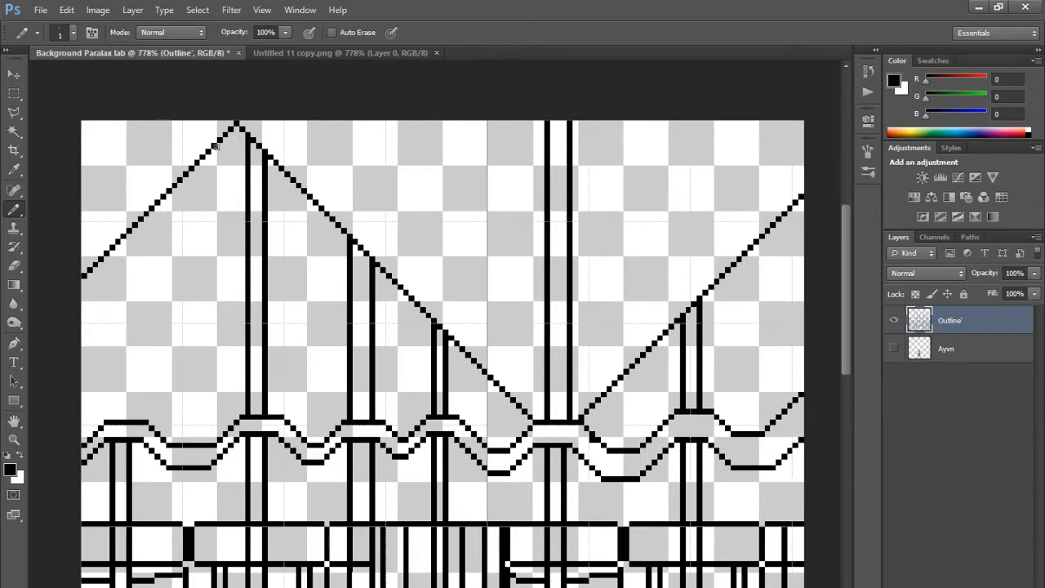
Step: Extend the leftmost column above the wavy band with two vertical edges meeting the left diagonal
{"action": "left_click_drag", "start_coordinate": [129, 416], "coordinate": [129, 235]}
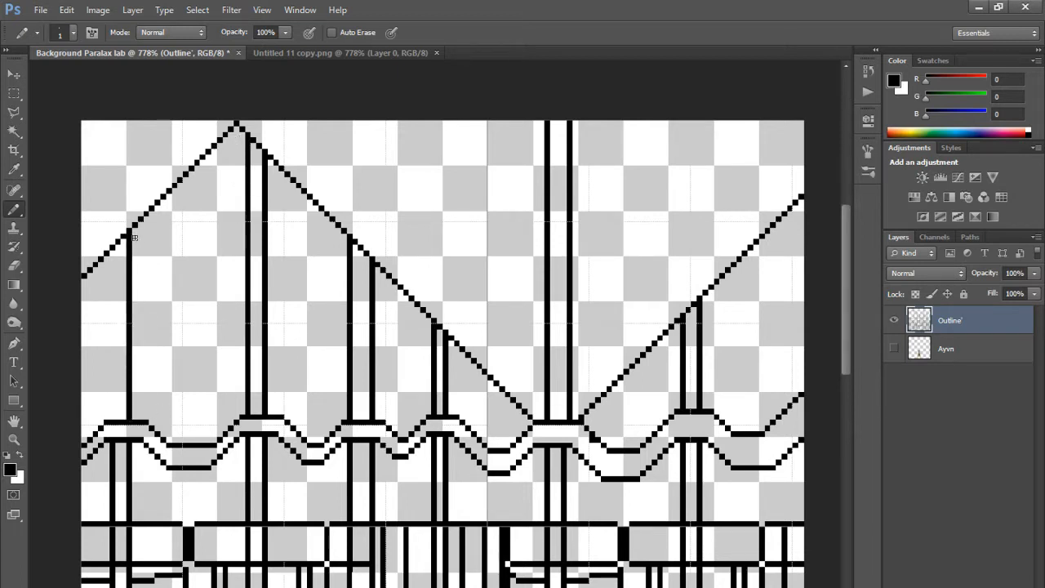
{"action": "left_click_drag", "start_coordinate": [111, 418], "coordinate": [112, 249]}
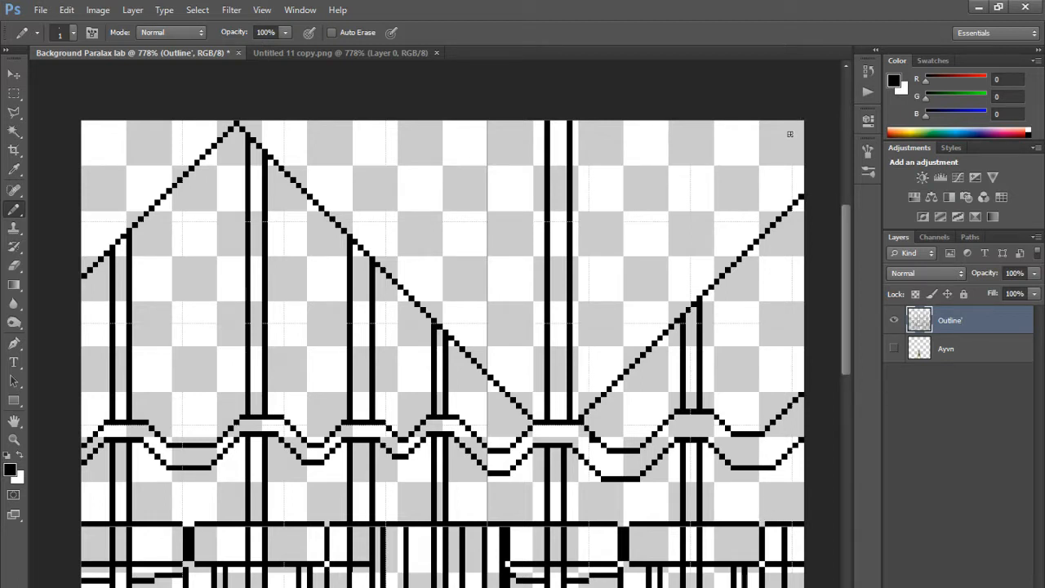
Step: Draw a slanted pipe stub on the horizontal beam between the first two columns and a small one against the third column's left side
{"action": "scroll", "coordinate": [790, 134], "scroll_direction": "down", "scroll_amount": 5}
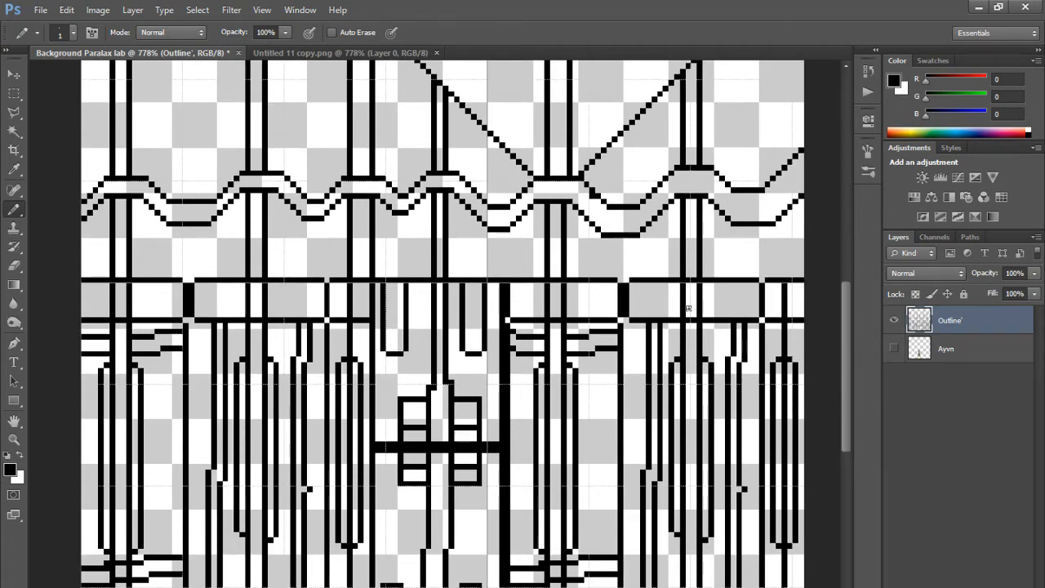
{"action": "scroll", "coordinate": [678, 300], "scroll_direction": "down", "scroll_amount": 1}
{"action": "scroll", "coordinate": [679, 300], "scroll_direction": "up", "scroll_amount": 3}
{"action": "scroll", "coordinate": [679, 299], "scroll_direction": "up", "scroll_amount": 1}
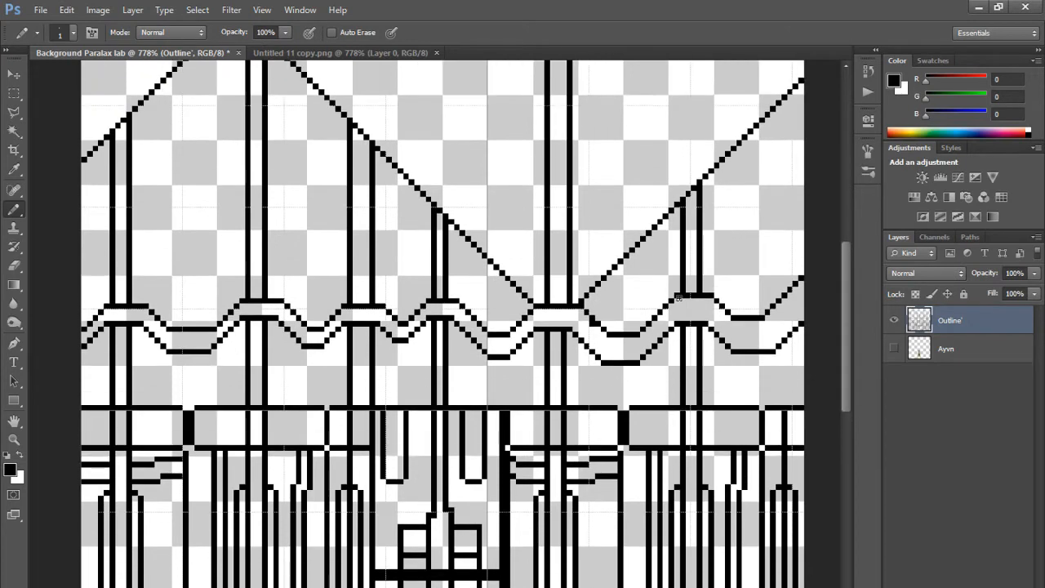
{"action": "scroll", "coordinate": [678, 297], "scroll_direction": "up", "scroll_amount": 1}
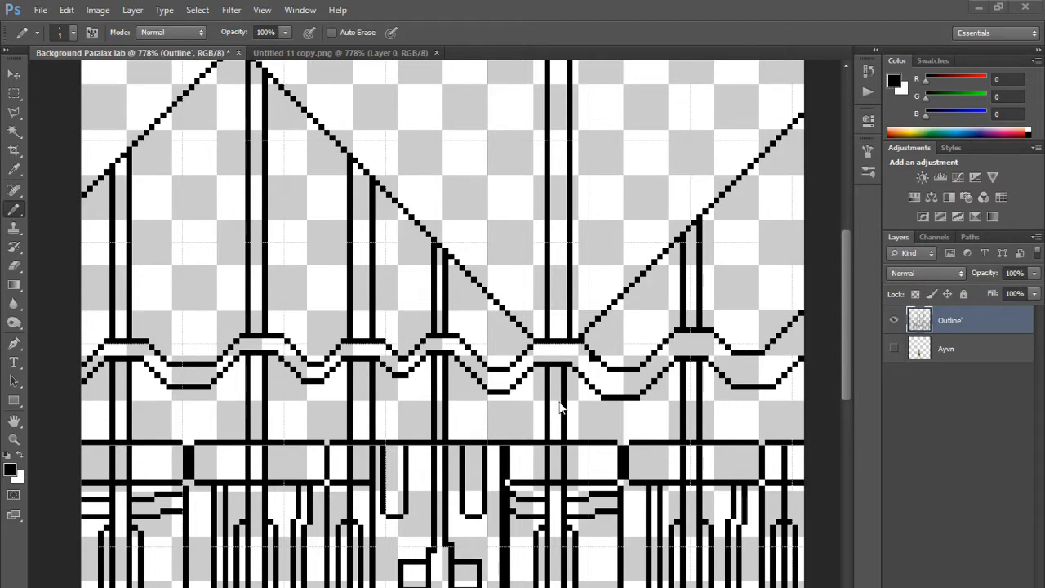
{"action": "scroll", "coordinate": [555, 401], "scroll_direction": "down", "scroll_amount": 3}
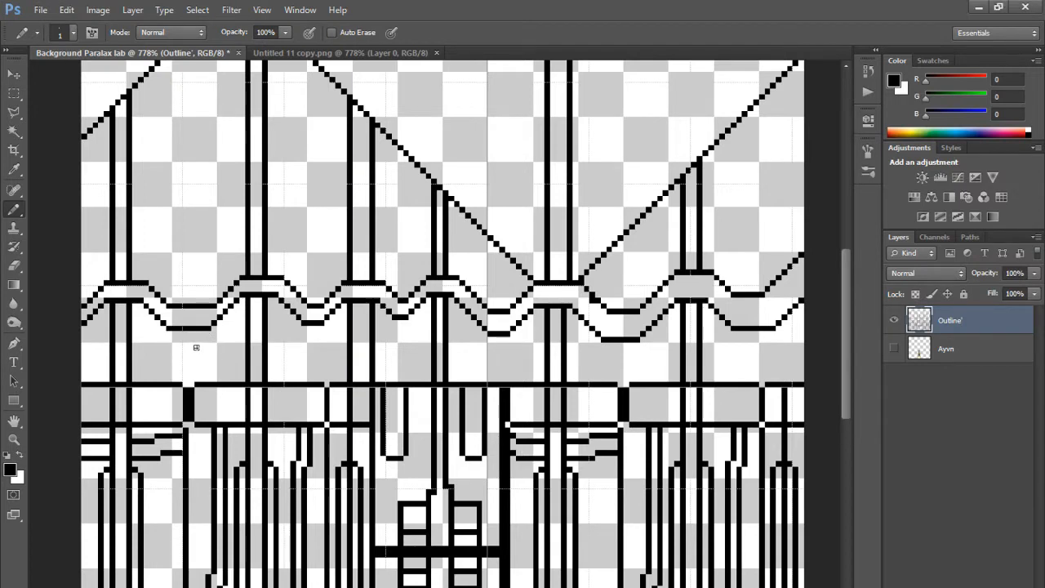
{"action": "left_click", "coordinate": [213, 344]}
{"action": "mouse_move", "coordinate": [207, 351]}
{"action": "left_mouse_down"}
{"action": "mouse_move", "coordinate": [177, 382]}
{"action": "mouse_move", "coordinate": [222, 371]}
{"action": "left_mouse_up"}
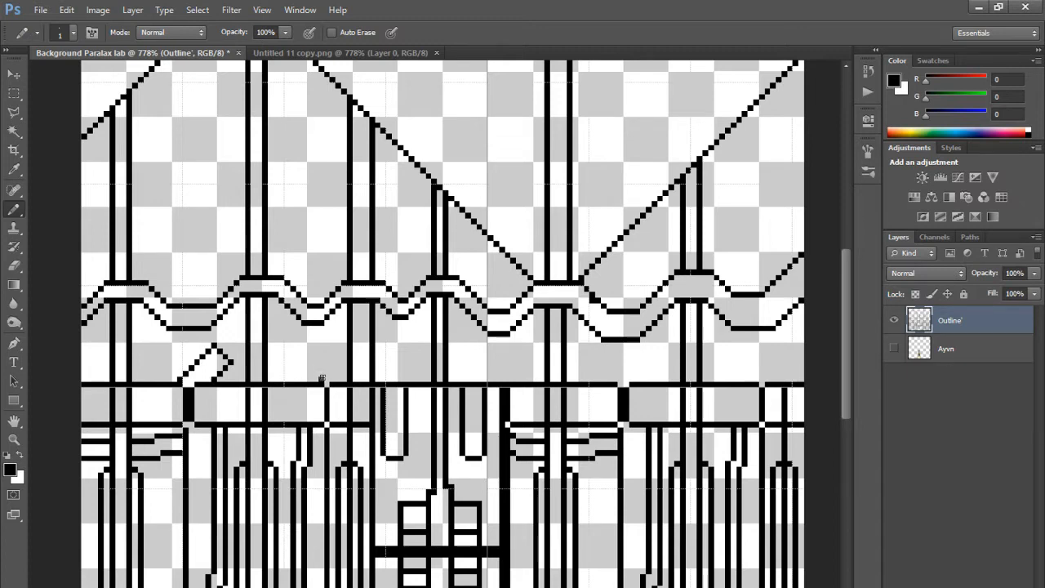
{"action": "left_click_drag", "start_coordinate": [323, 378], "coordinate": [332, 366]}
Step: Draw a slanted pipe stub rising from the beam between the third and fourth columns
{"action": "left_click_drag", "start_coordinate": [426, 354], "coordinate": [413, 369]}
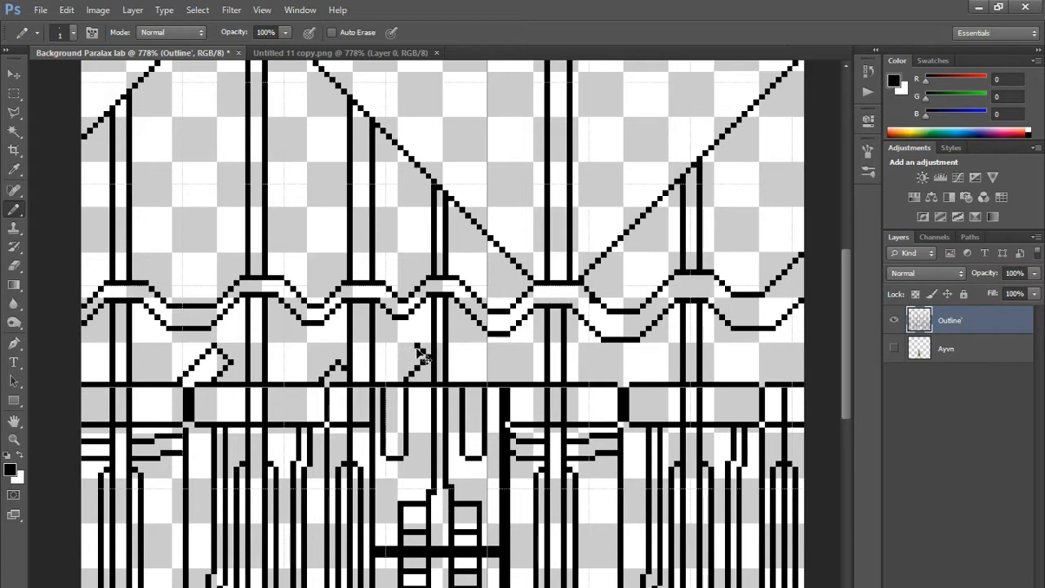
{"action": "left_click", "coordinate": [413, 341]}
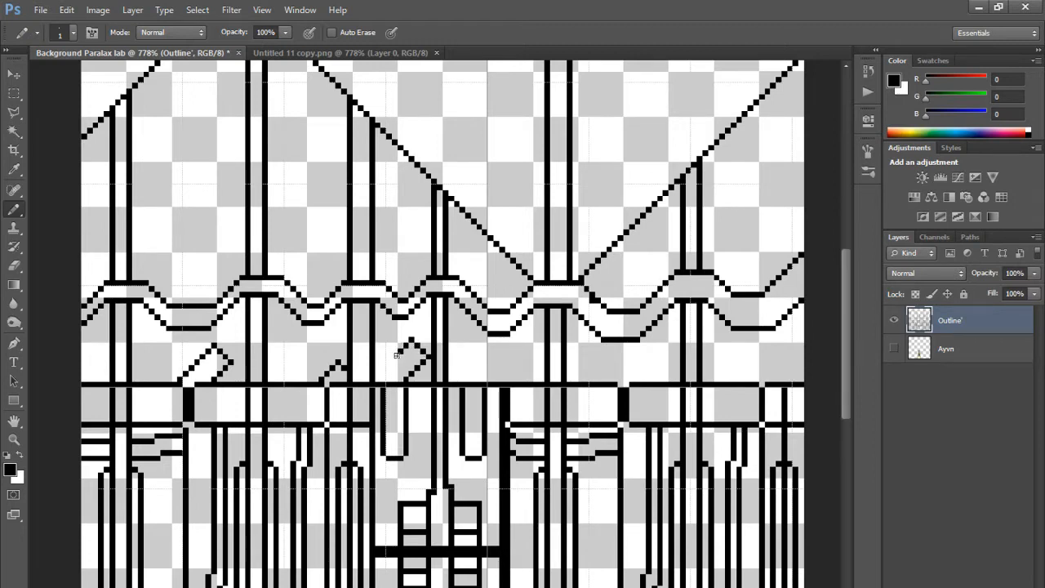
{"action": "left_click_drag", "start_coordinate": [391, 359], "coordinate": [379, 374]}
Step: Draw a narrow slanted pipe stub on the beam just left of the central column, undoing misplaced tip pixels
{"action": "left_click_drag", "start_coordinate": [494, 380], "coordinate": [517, 358]}
{"action": "left_click", "coordinate": [520, 357]}
{"action": "key", "text": "ctrl+z"}
{"action": "left_click", "coordinate": [524, 352]}
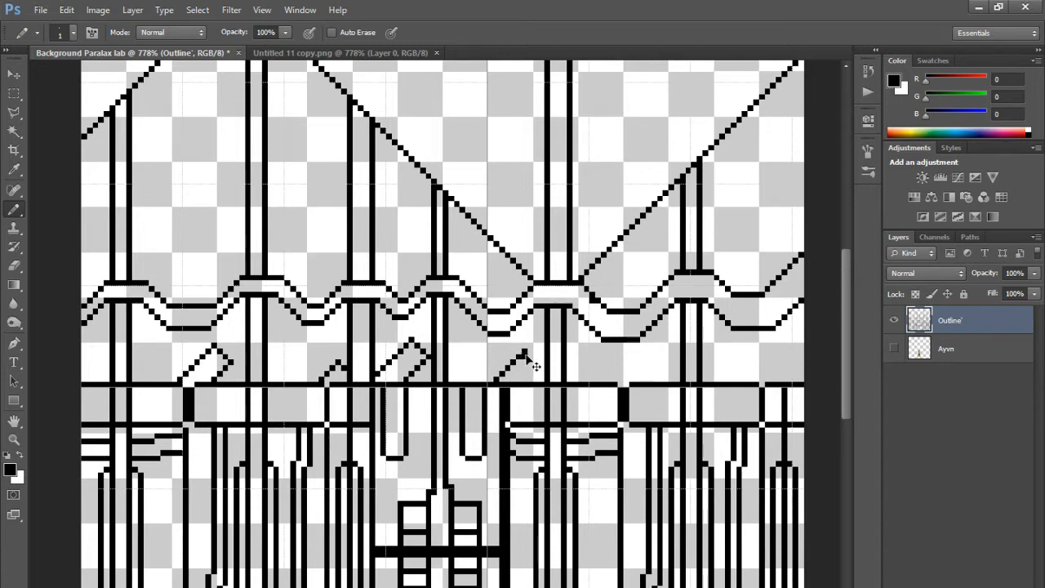
{"action": "key", "text": "ctrl+z"}
{"action": "left_click", "coordinate": [528, 355]}
{"action": "key", "text": "ctrl+z"}
{"action": "left_click", "coordinate": [526, 373]}
{"action": "left_click", "coordinate": [519, 379]}
Step: Draw slanted pipe stubs on the beam against the rightmost tall column's left side and at the canvas's right edge
{"action": "left_click", "coordinate": [635, 377]}
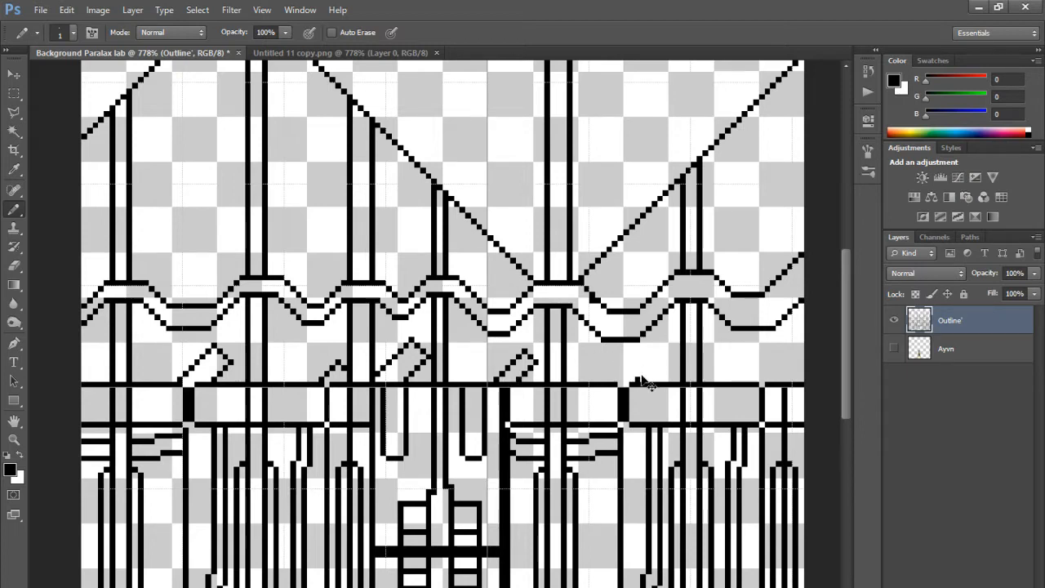
{"action": "left_click", "coordinate": [643, 377]}
{"action": "key", "text": "ctrl+z"}
{"action": "left_click", "coordinate": [644, 373]}
{"action": "key", "text": "z"}
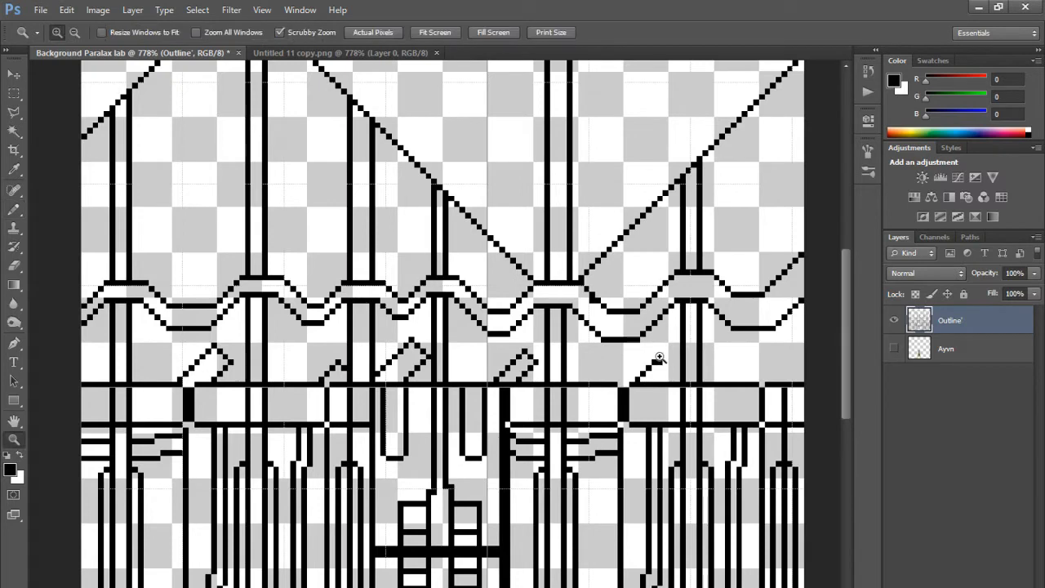
{"action": "left_click", "coordinate": [14, 210]}
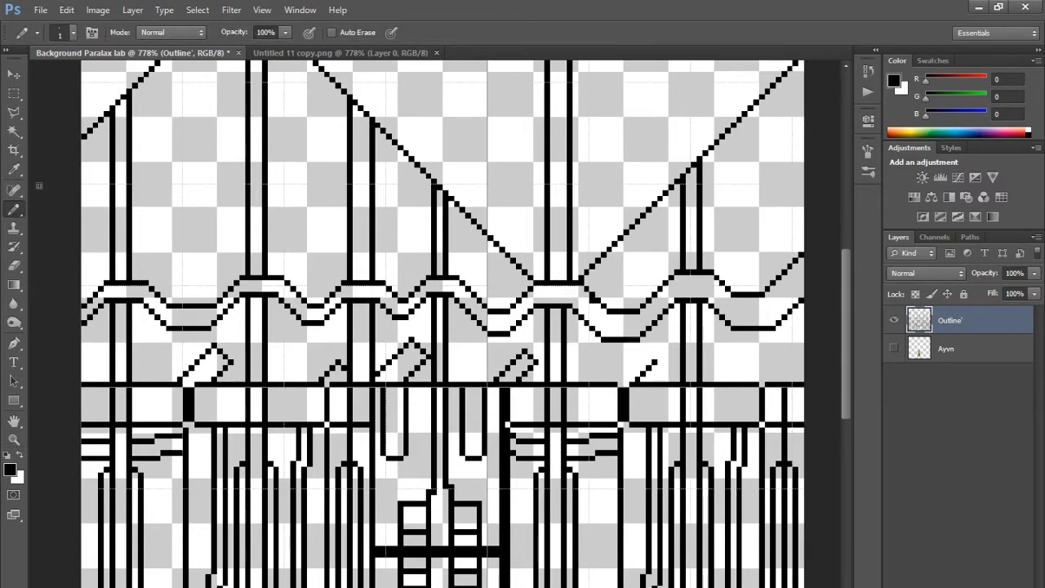
{"action": "left_click", "coordinate": [671, 368]}
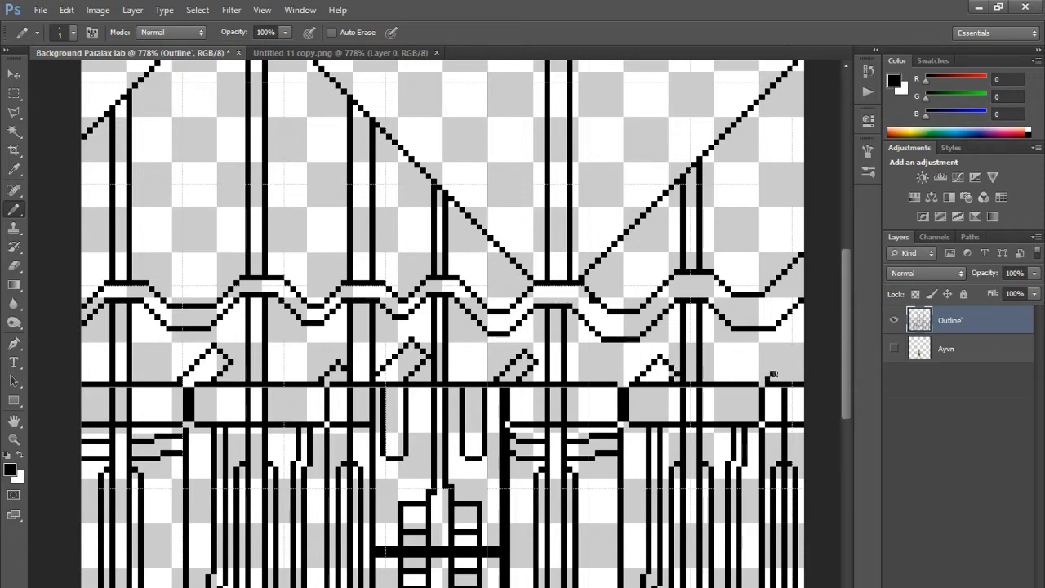
{"action": "mouse_move", "coordinate": [773, 374]}
{"action": "left_mouse_down"}
{"action": "mouse_move", "coordinate": [792, 359]}
{"action": "mouse_move", "coordinate": [790, 380]}
{"action": "left_mouse_up"}
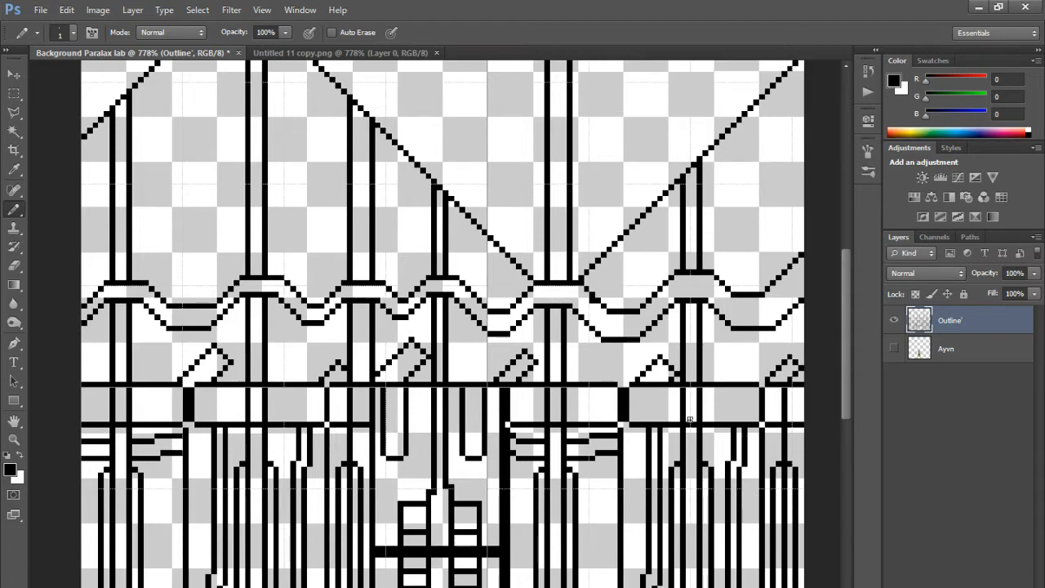
Step: Start an upper wavy contour at the canvas's left edge and run it flat across the leftmost column, undoing misplaced strokes
{"action": "left_click_drag", "start_coordinate": [82, 274], "coordinate": [82, 267]}
{"action": "key", "text": "ctrl+z"}
{"action": "left_click", "coordinate": [83, 266]}
{"action": "left_click_drag", "start_coordinate": [97, 254], "coordinate": [134, 249]}
{"action": "key", "text": "ctrl+z"}
{"action": "mouse_move", "coordinate": [89, 259]}
{"action": "left_mouse_down"}
{"action": "mouse_move", "coordinate": [133, 247]}
{"action": "mouse_move", "coordinate": [102, 256]}
{"action": "mouse_move", "coordinate": [145, 254]}
{"action": "left_mouse_up"}
{"action": "key", "text": "ctrl+z"}
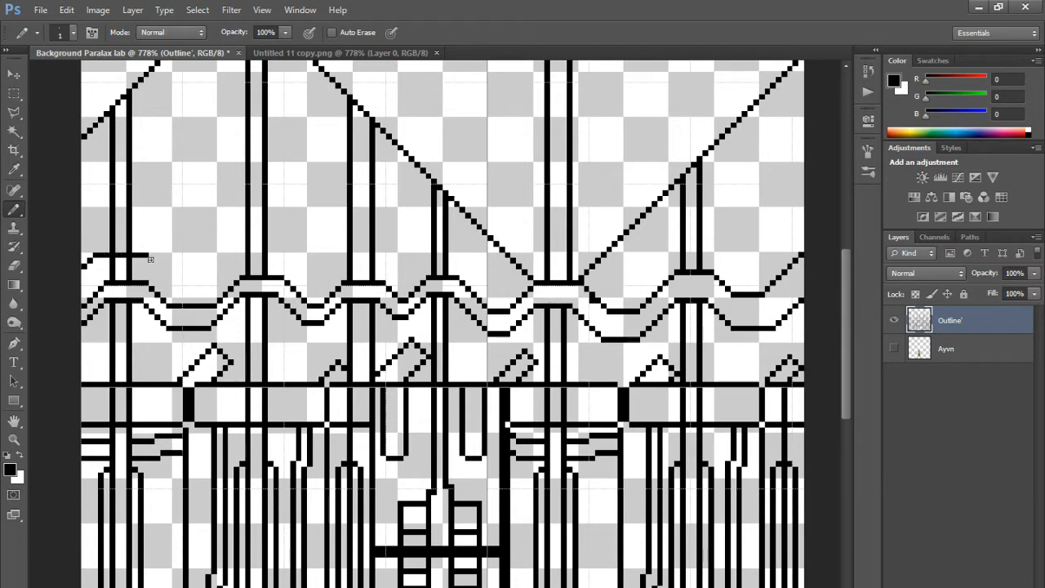
Step: Step the upper contour down right of the leftmost column and draw the flat bottom of its first dip
{"action": "left_click", "coordinate": [152, 260]}
{"action": "left_click", "coordinate": [152, 266]}
{"action": "key", "text": "ctrl+z"}
{"action": "left_click", "coordinate": [157, 262]}
{"action": "left_click_drag", "start_coordinate": [162, 272], "coordinate": [208, 278]}
Step: Continue the upper wavy contour over the second and third tall columns and onto the narrow central column, undoing misplaced strokes
{"action": "left_click_drag", "start_coordinate": [236, 256], "coordinate": [283, 250]}
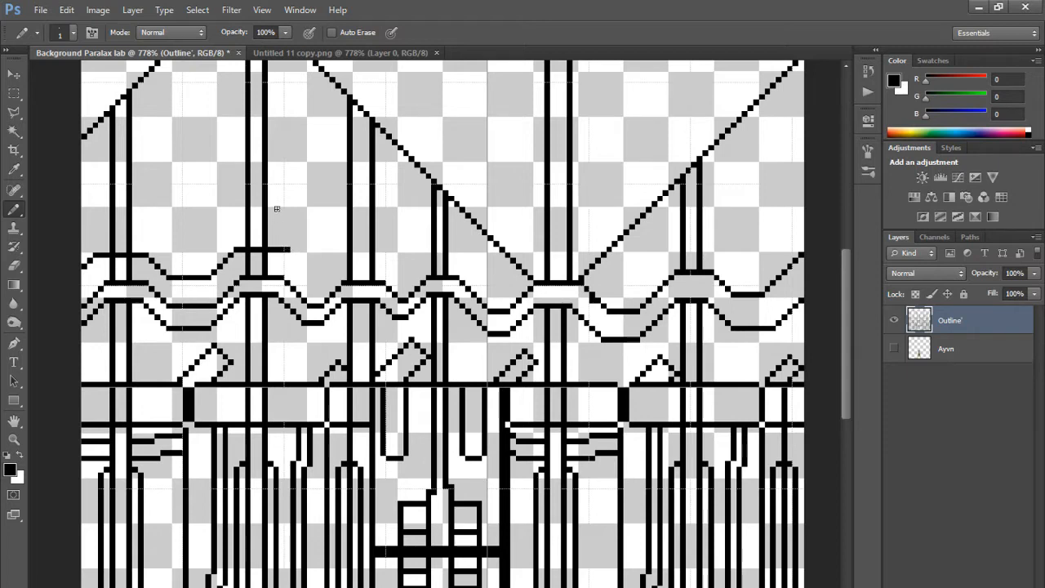
{"action": "mouse_move", "coordinate": [291, 250]}
{"action": "left_mouse_down"}
{"action": "mouse_move", "coordinate": [311, 277]}
{"action": "mouse_move", "coordinate": [301, 266]}
{"action": "mouse_move", "coordinate": [319, 273]}
{"action": "mouse_move", "coordinate": [348, 253]}
{"action": "mouse_move", "coordinate": [340, 249]}
{"action": "mouse_move", "coordinate": [392, 255]}
{"action": "left_mouse_up"}
{"action": "key", "text": "ctrl+z"}
{"action": "left_click", "coordinate": [305, 266]}
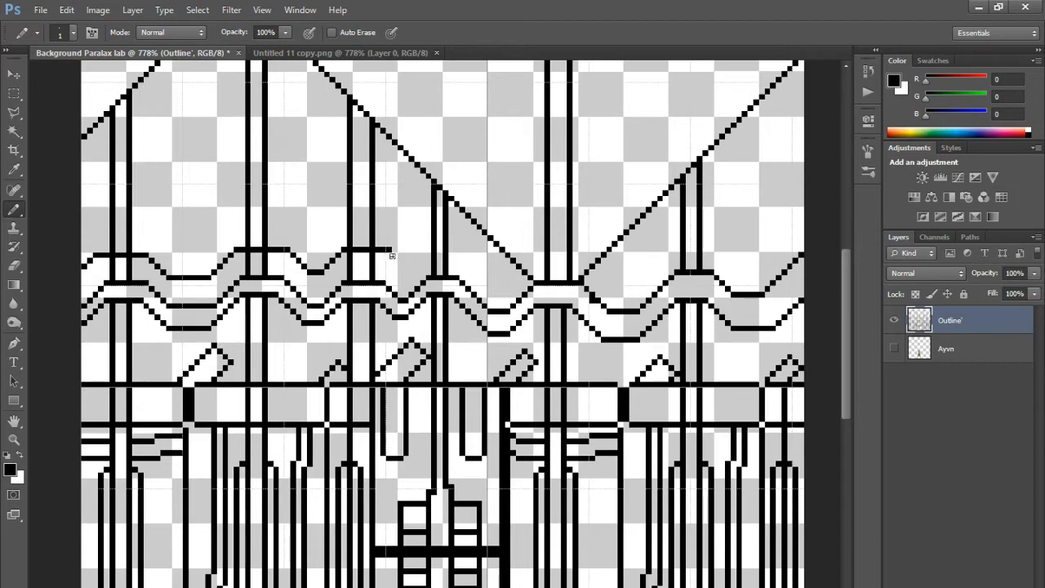
{"action": "key", "text": "ctrl+z"}
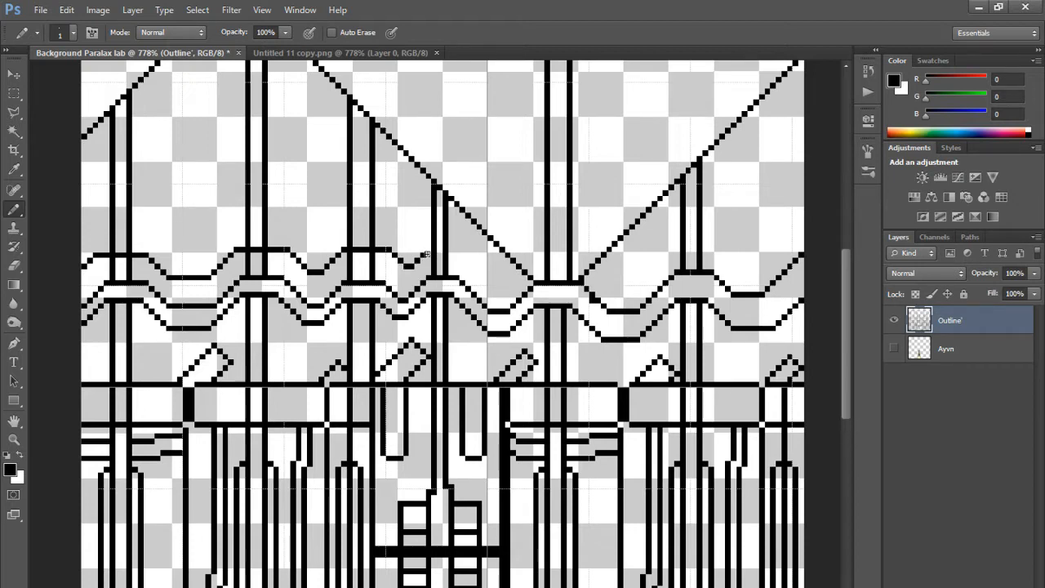
{"action": "left_click_drag", "start_coordinate": [436, 256], "coordinate": [458, 254]}
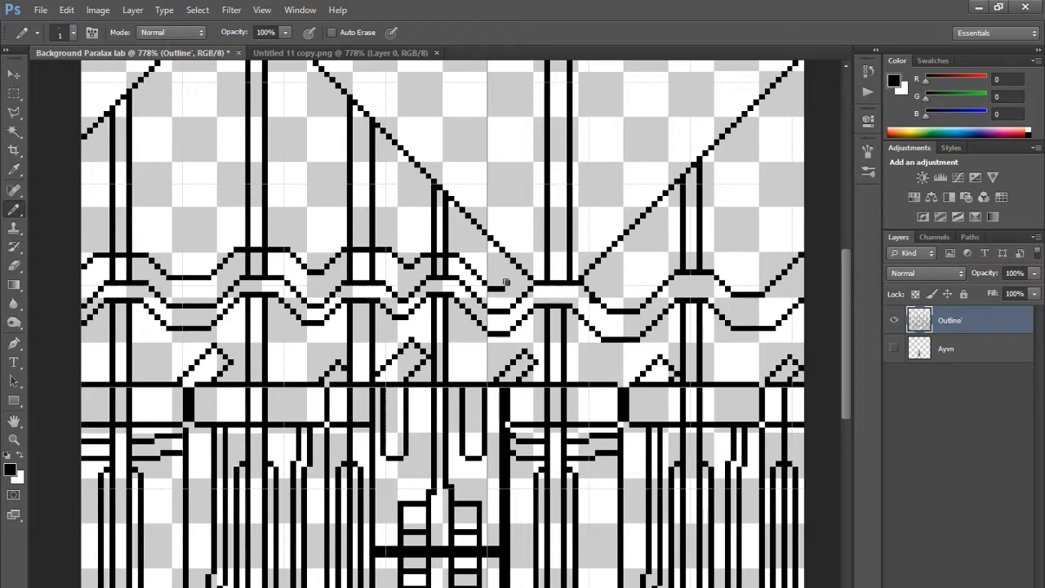
Step: Bring the upper contour up from the dip right of the narrow central column and run it flat across the next tall column
{"action": "left_click_drag", "start_coordinate": [522, 266], "coordinate": [548, 260]}
{"action": "mouse_move", "coordinate": [542, 259]}
{"action": "left_mouse_down"}
{"action": "mouse_move", "coordinate": [569, 256]}
{"action": "mouse_move", "coordinate": [578, 271]}
{"action": "mouse_move", "coordinate": [545, 261]}
{"action": "mouse_move", "coordinate": [602, 264]}
{"action": "left_mouse_up"}
{"action": "key", "text": "ctrl+z"}
{"action": "left_click", "coordinate": [530, 255]}
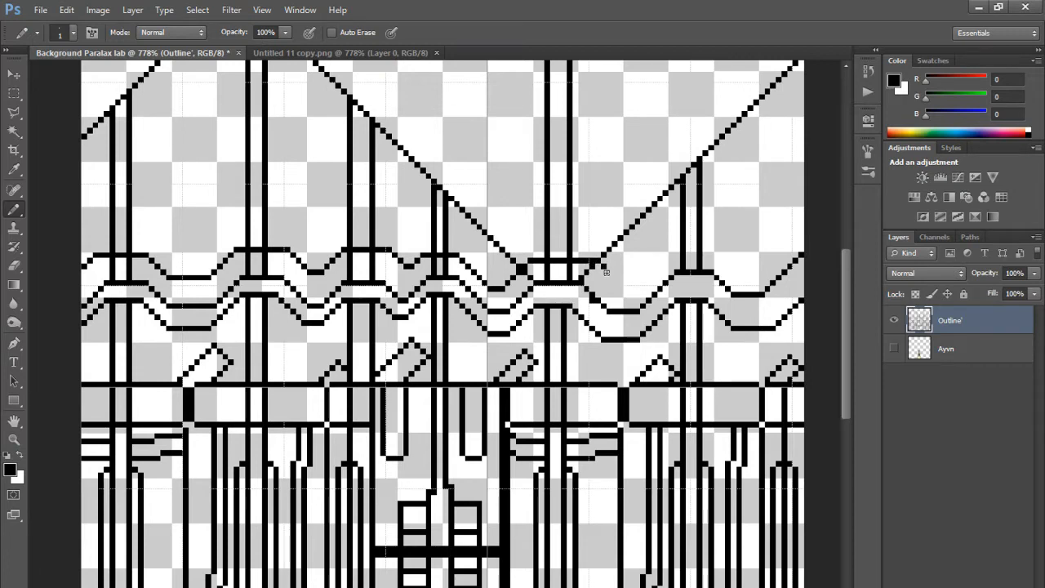
Step: Extend the upper contour through the following dip, over the rightmost tall column and out to the canvas's right edge
{"action": "mouse_move", "coordinate": [612, 276]}
{"action": "left_mouse_down"}
{"action": "mouse_move", "coordinate": [637, 283]}
{"action": "mouse_move", "coordinate": [657, 265]}
{"action": "left_mouse_up"}
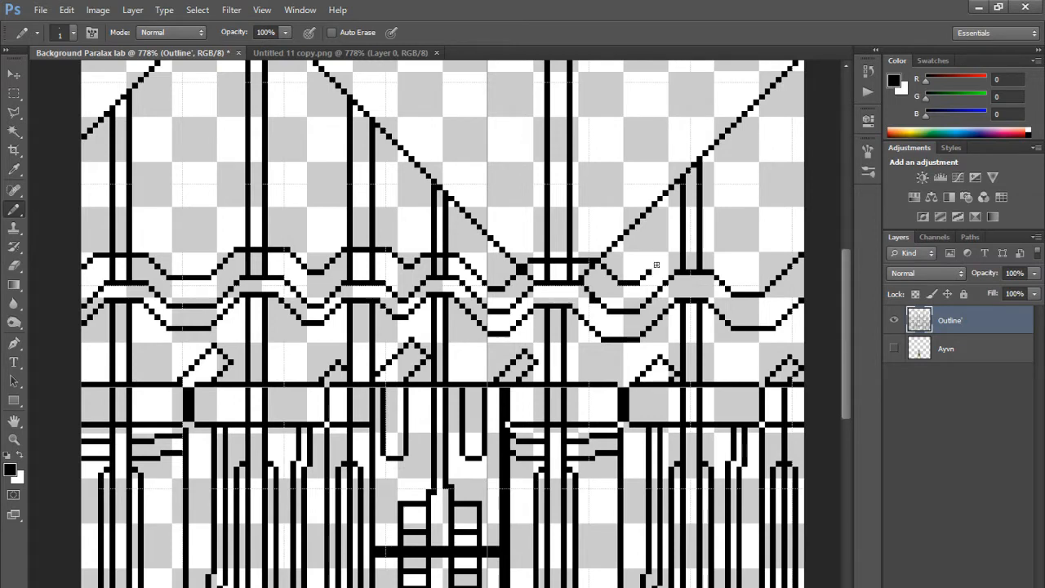
{"action": "left_click", "coordinate": [656, 265]}
{"action": "left_click", "coordinate": [662, 255]}
{"action": "key", "text": "ctrl+z"}
{"action": "left_click", "coordinate": [660, 260]}
{"action": "mouse_move", "coordinate": [676, 245]}
{"action": "left_mouse_down"}
{"action": "mouse_move", "coordinate": [719, 245]}
{"action": "mouse_move", "coordinate": [748, 268]}
{"action": "mouse_move", "coordinate": [776, 252]}
{"action": "left_mouse_up"}
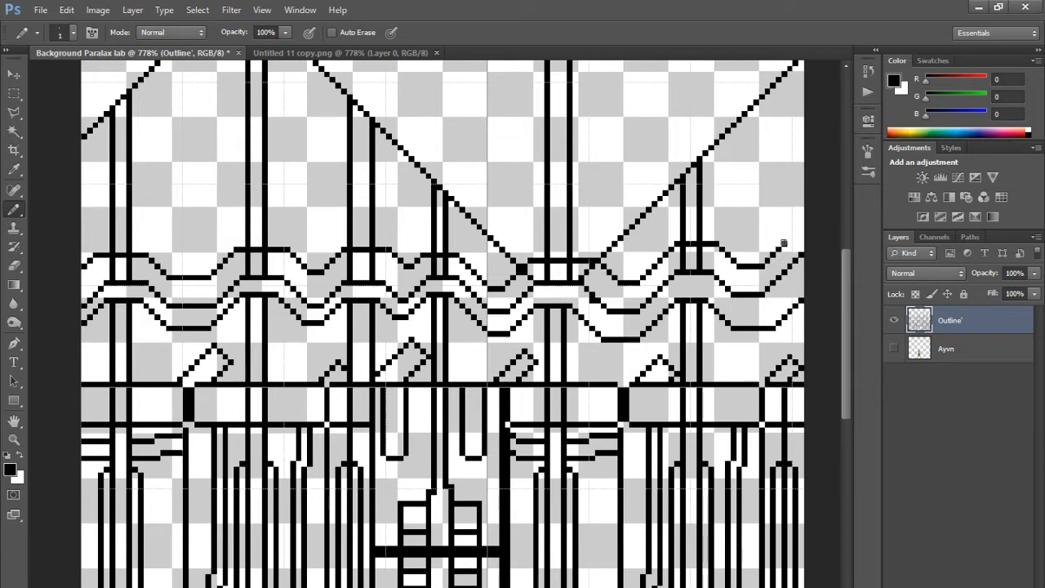
{"action": "left_click_drag", "start_coordinate": [787, 238], "coordinate": [804, 237]}
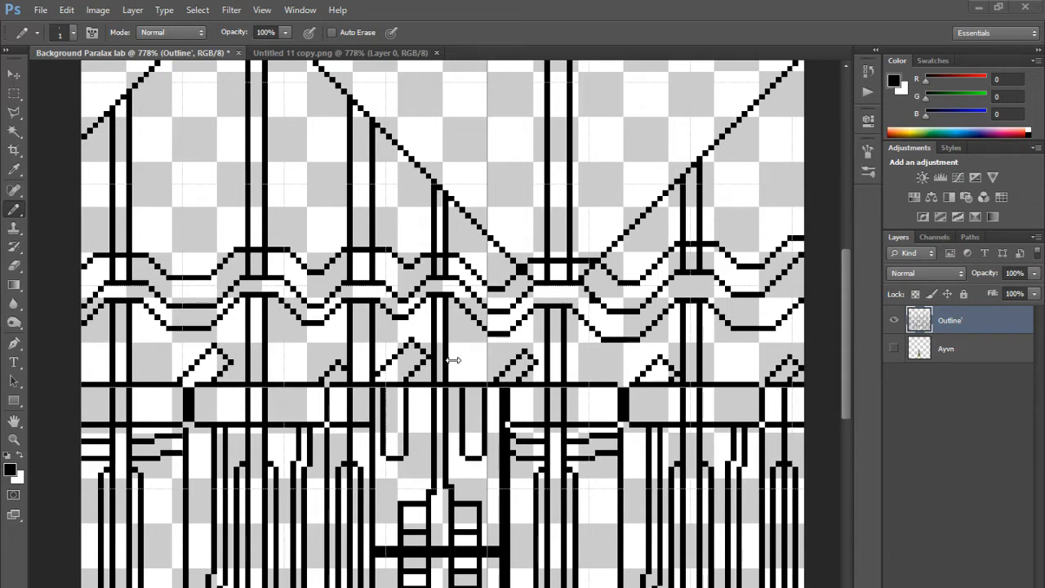
Step: Draw a short stepped diagonal descending from the canvas's top edge, right of the roof peak, undoing misplaced pixels
{"action": "scroll", "coordinate": [449, 363], "scroll_direction": "down", "scroll_amount": 2}
{"action": "scroll", "coordinate": [449, 363], "scroll_direction": "up", "scroll_amount": 4}
{"action": "scroll", "coordinate": [445, 367], "scroll_direction": "up", "scroll_amount": 4}
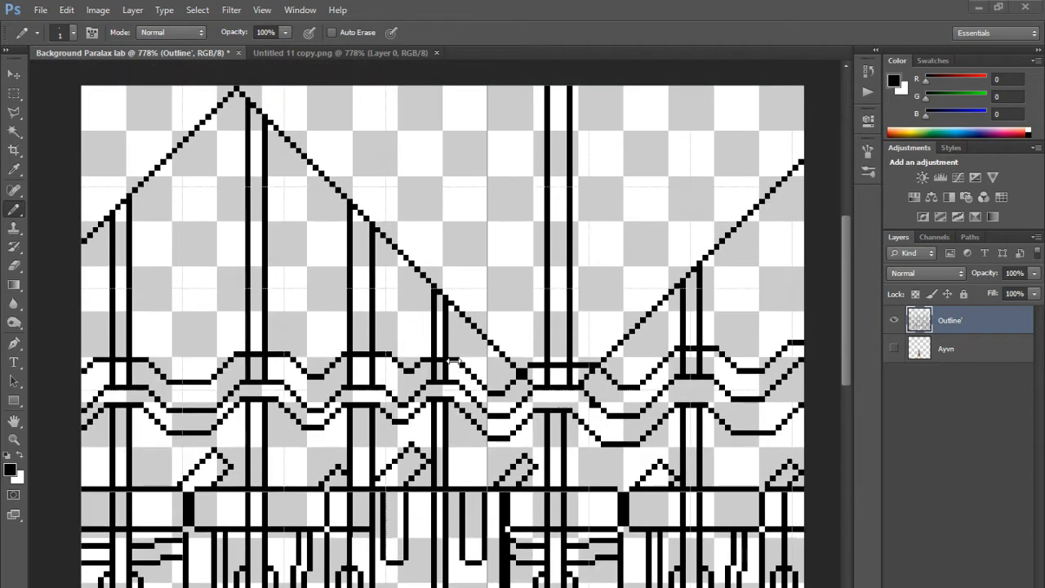
{"action": "scroll", "coordinate": [445, 367], "scroll_direction": "down", "scroll_amount": 2}
{"action": "scroll", "coordinate": [444, 367], "scroll_direction": "up", "scroll_amount": 1}
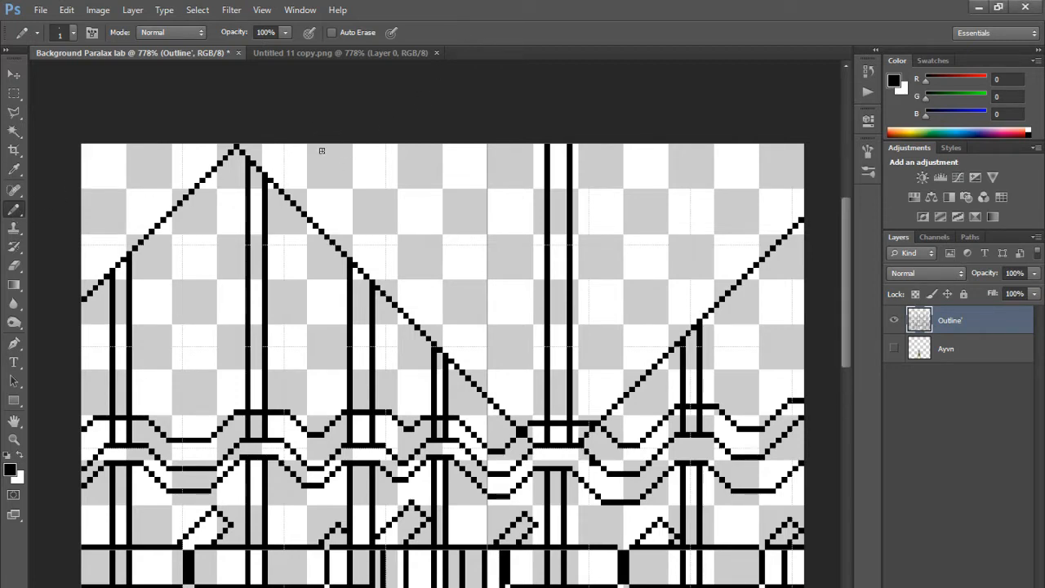
{"action": "left_click_drag", "start_coordinate": [344, 145], "coordinate": [354, 160]}
{"action": "key", "text": "ctrl+z"}
{"action": "left_click", "coordinate": [349, 152]}
{"action": "left_click", "coordinate": [355, 158]}
{"action": "left_click", "coordinate": [360, 164]}
{"action": "key", "text": "ctrl+z"}
{"action": "left_click", "coordinate": [355, 159]}
{"action": "left_click", "coordinate": [361, 164]}
{"action": "left_click", "coordinate": [366, 170]}
{"action": "left_click", "coordinate": [372, 175]}
Step: Give the hanging shape at the canvas's top edge a flat bottom and a notched vertical right side, undoing stray strokes
{"action": "left_click_drag", "start_coordinate": [380, 185], "coordinate": [428, 187]}
{"action": "mouse_move", "coordinate": [430, 185]}
{"action": "left_mouse_down"}
{"action": "mouse_move", "coordinate": [430, 152]}
{"action": "mouse_move", "coordinate": [429, 169]}
{"action": "left_mouse_up"}
{"action": "key", "text": "ctrl+z"}
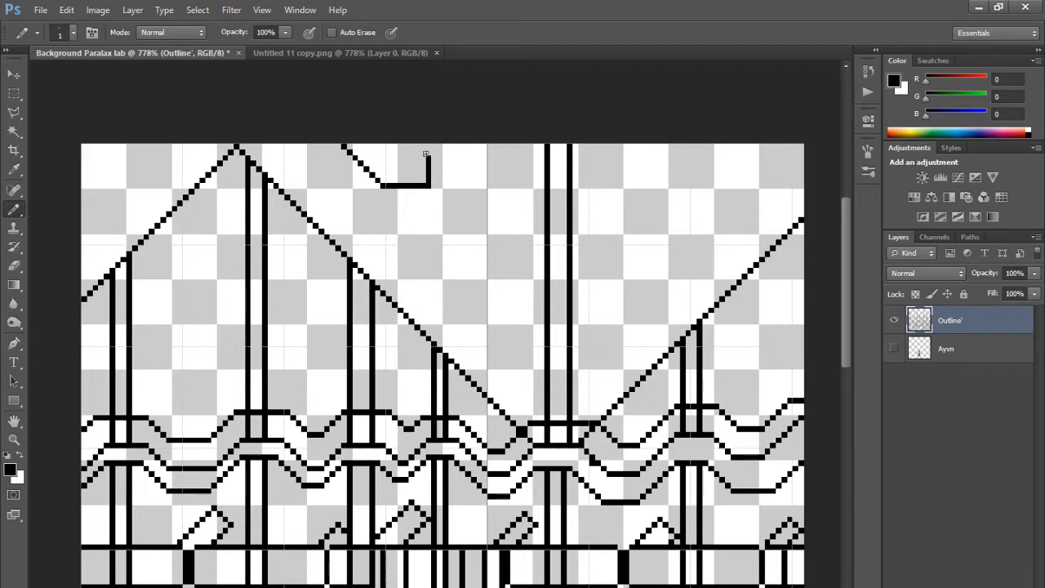
{"action": "left_click", "coordinate": [424, 156]}
{"action": "mouse_move", "coordinate": [416, 163]}
{"action": "left_mouse_down"}
{"action": "mouse_move", "coordinate": [399, 163]}
{"action": "mouse_move", "coordinate": [395, 145]}
{"action": "left_mouse_up"}
{"action": "key", "text": "ctrl+z"}
{"action": "key", "text": "ctrl+z"}
{"action": "key", "text": "ctrl+z"}
{"action": "key", "text": "ctrl+alt+z"}
{"action": "key", "text": "ctrl+alt+z"}
{"action": "key", "text": "ctrl+alt+z"}
{"action": "left_click", "coordinate": [428, 160]}
{"action": "left_click", "coordinate": [422, 149]}
Step: Draw a blocky emblem left of the central tall column, with a cut-cornered upper loop, a lower hook and a small inner corner block
{"action": "mouse_move", "coordinate": [468, 155]}
{"action": "left_mouse_down"}
{"action": "mouse_move", "coordinate": [506, 152]}
{"action": "mouse_move", "coordinate": [492, 171]}
{"action": "mouse_move", "coordinate": [453, 180]}
{"action": "mouse_move", "coordinate": [501, 178]}
{"action": "left_mouse_up"}
{"action": "key", "text": "ctrl+z"}
{"action": "key", "text": "ctrl+z"}
{"action": "left_click_drag", "start_coordinate": [506, 182], "coordinate": [507, 204]}
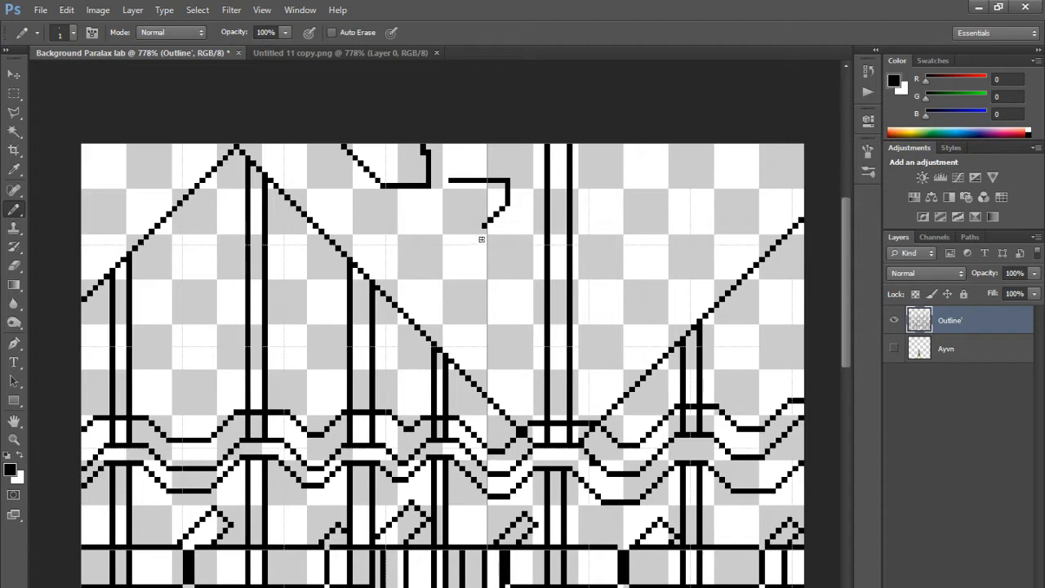
{"action": "left_click_drag", "start_coordinate": [484, 226], "coordinate": [444, 234]}
{"action": "left_click_drag", "start_coordinate": [444, 183], "coordinate": [444, 223]}
{"action": "key", "text": "ctrl+z"}
{"action": "left_click_drag", "start_coordinate": [443, 181], "coordinate": [441, 229]}
{"action": "mouse_move", "coordinate": [442, 248]}
{"action": "left_mouse_down"}
{"action": "mouse_move", "coordinate": [447, 296]}
{"action": "mouse_move", "coordinate": [501, 293]}
{"action": "mouse_move", "coordinate": [506, 269]}
{"action": "mouse_move", "coordinate": [472, 265]}
{"action": "left_mouse_up"}
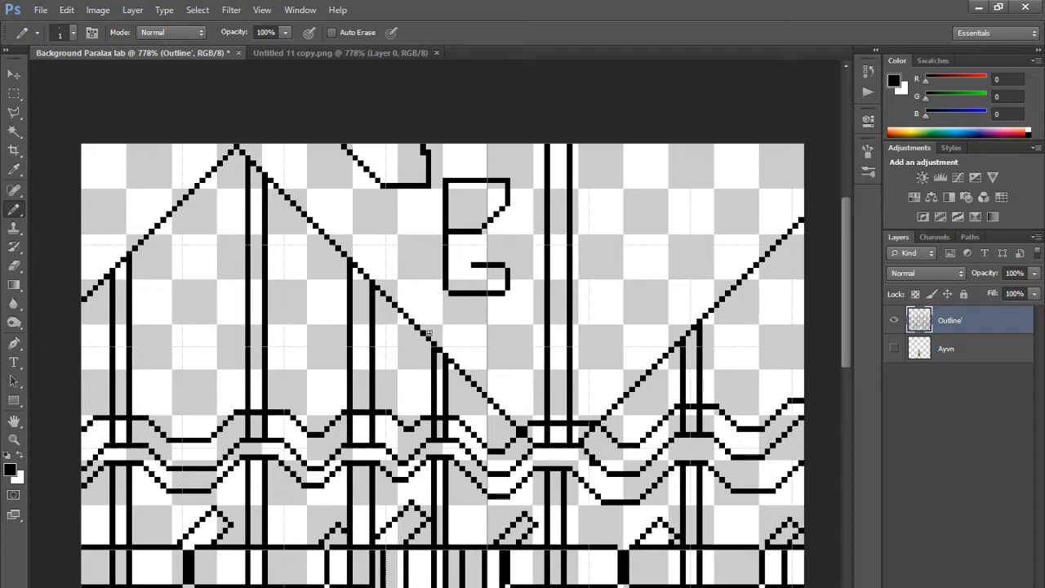
{"action": "left_click", "coordinate": [459, 189]}
Step: Draw jagged crack lines down from the canvas's top edge, one right of the central tall column and one in the upper-left corner
{"action": "mouse_move", "coordinate": [663, 145]}
{"action": "left_mouse_down"}
{"action": "mouse_move", "coordinate": [667, 205]}
{"action": "mouse_move", "coordinate": [652, 213]}
{"action": "mouse_move", "coordinate": [643, 253]}
{"action": "mouse_move", "coordinate": [653, 293]}
{"action": "mouse_move", "coordinate": [638, 342]}
{"action": "left_mouse_up"}
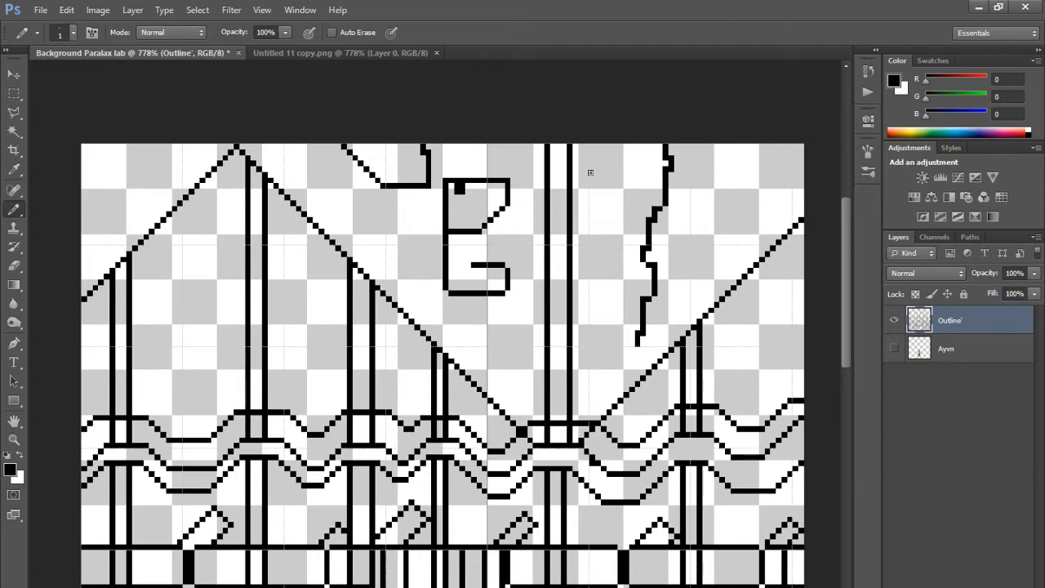
{"action": "mouse_move", "coordinate": [120, 146]}
{"action": "left_mouse_down"}
{"action": "mouse_move", "coordinate": [119, 176]}
{"action": "mouse_move", "coordinate": [105, 198]}
{"action": "mouse_move", "coordinate": [111, 222]}
{"action": "mouse_move", "coordinate": [109, 214]}
{"action": "mouse_move", "coordinate": [92, 256]}
{"action": "mouse_move", "coordinate": [65, 265]}
{"action": "left_mouse_up"}
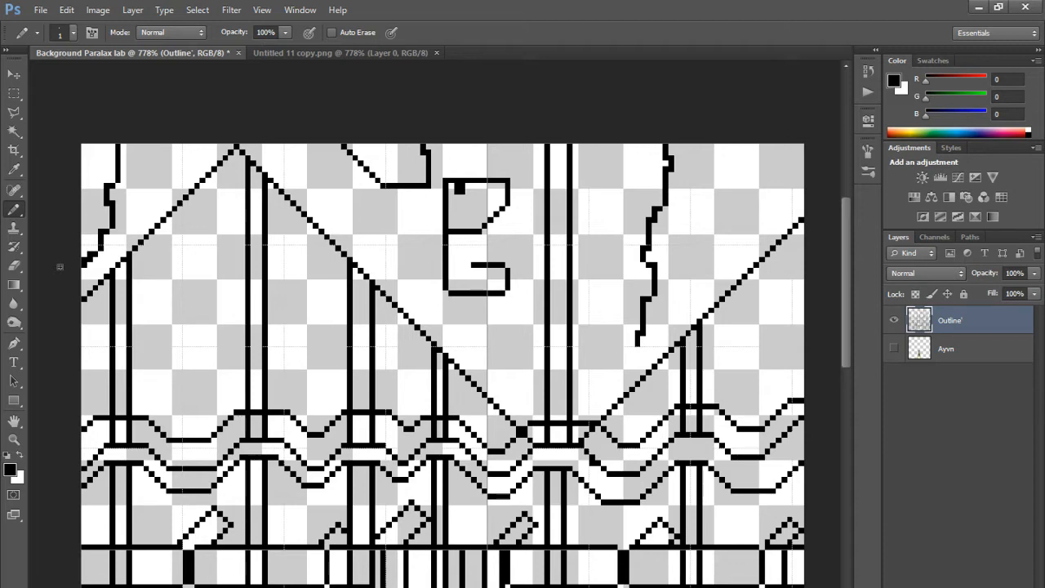
Step: Draw small solid black blocks standing on the beam between the columns and pipe stubs, undoing misplaced strokes
{"action": "scroll", "coordinate": [176, 294], "scroll_direction": "down", "scroll_amount": 5}
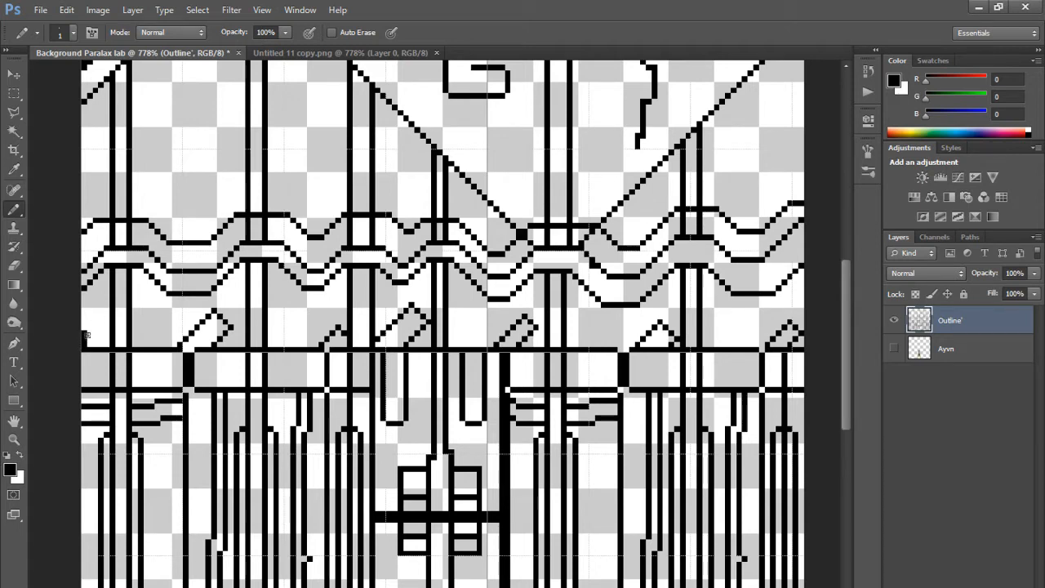
{"action": "mouse_move", "coordinate": [85, 335]}
{"action": "left_mouse_down"}
{"action": "mouse_move", "coordinate": [105, 315]}
{"action": "mouse_move", "coordinate": [92, 345]}
{"action": "mouse_move", "coordinate": [130, 340]}
{"action": "mouse_move", "coordinate": [91, 340]}
{"action": "mouse_move", "coordinate": [100, 332]}
{"action": "mouse_move", "coordinate": [97, 345]}
{"action": "mouse_move", "coordinate": [143, 345]}
{"action": "left_mouse_up"}
{"action": "key", "text": "ctrl+z"}
{"action": "key", "text": "ctrl+z"}
{"action": "left_click", "coordinate": [137, 343]}
{"action": "key", "text": "ctrl+z"}
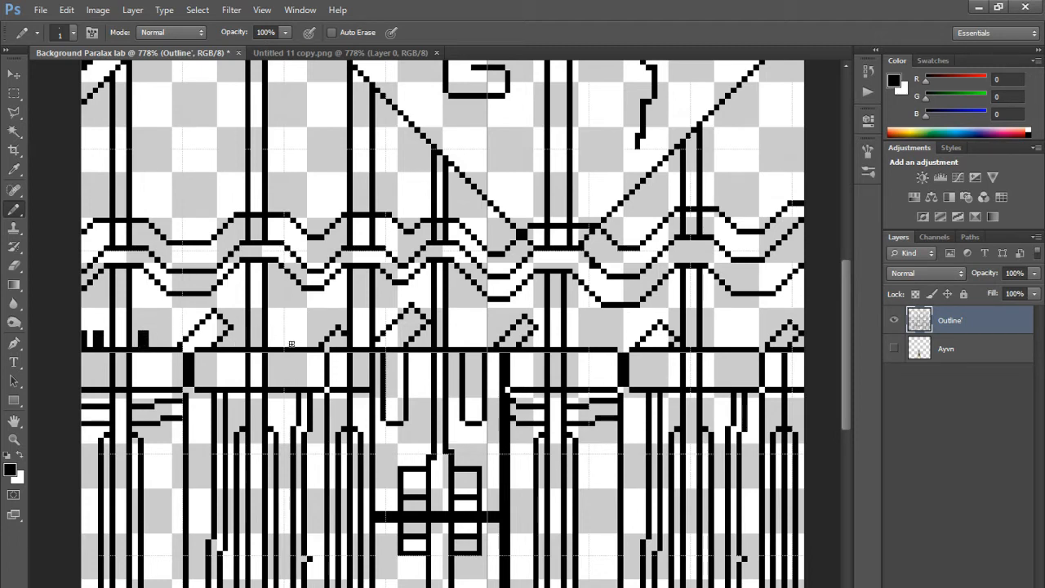
{"action": "left_click_drag", "start_coordinate": [277, 346], "coordinate": [281, 327]}
{"action": "mouse_move", "coordinate": [462, 346]}
{"action": "left_mouse_down"}
{"action": "mouse_move", "coordinate": [462, 333]}
{"action": "mouse_move", "coordinate": [468, 345]}
{"action": "left_mouse_up"}
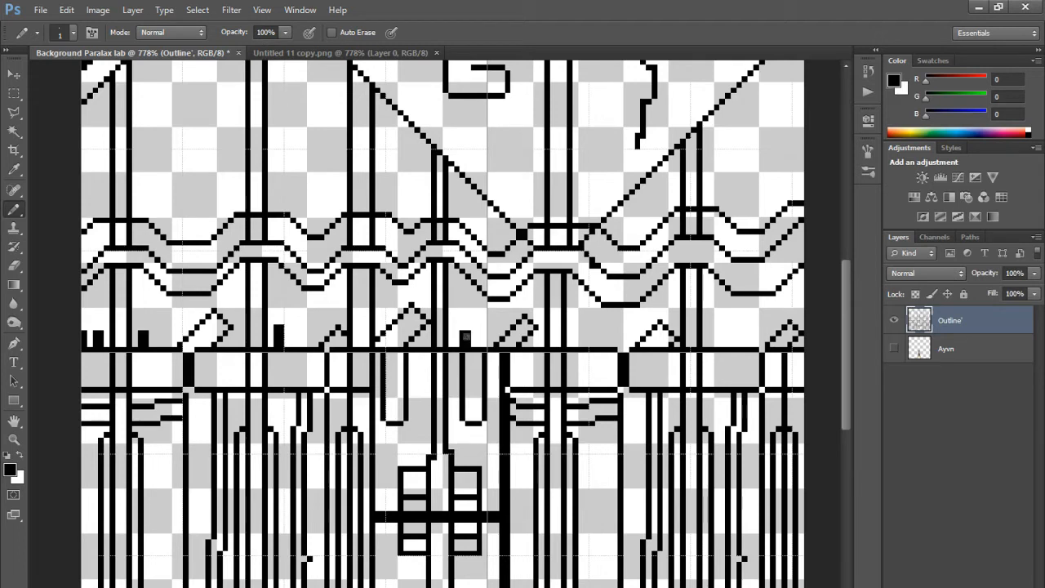
{"action": "left_click_drag", "start_coordinate": [587, 347], "coordinate": [587, 335]}
{"action": "mouse_move", "coordinate": [715, 346]}
{"action": "left_mouse_down"}
{"action": "mouse_move", "coordinate": [718, 335]}
{"action": "mouse_move", "coordinate": [722, 345]}
{"action": "left_mouse_up"}
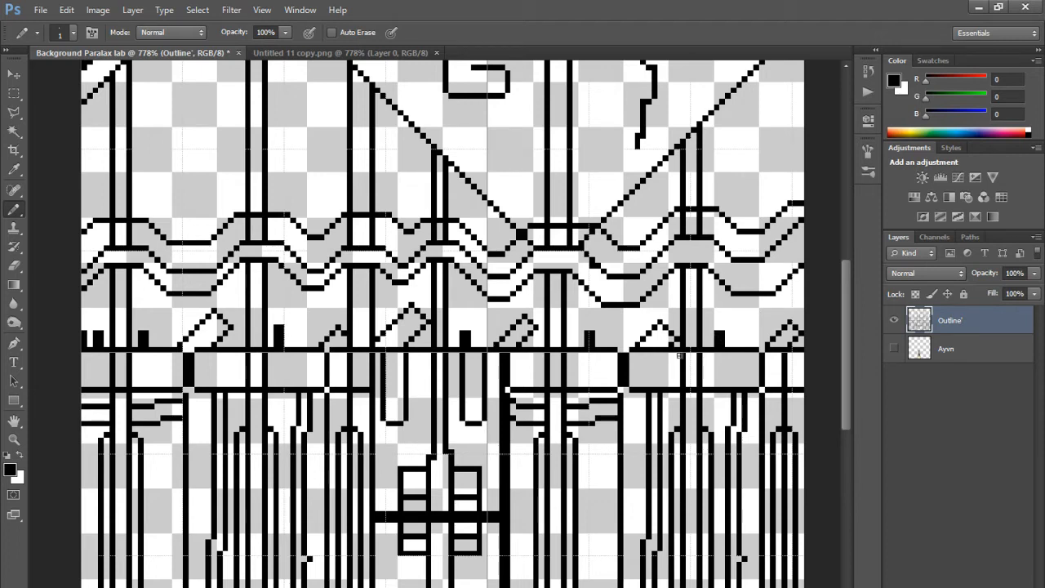
Step: Draw an upper and a lower horizontal shelf line between the leftmost and second tall columns below the roof diagonal
{"action": "scroll", "coordinate": [775, 297], "scroll_direction": "up", "scroll_amount": 4}
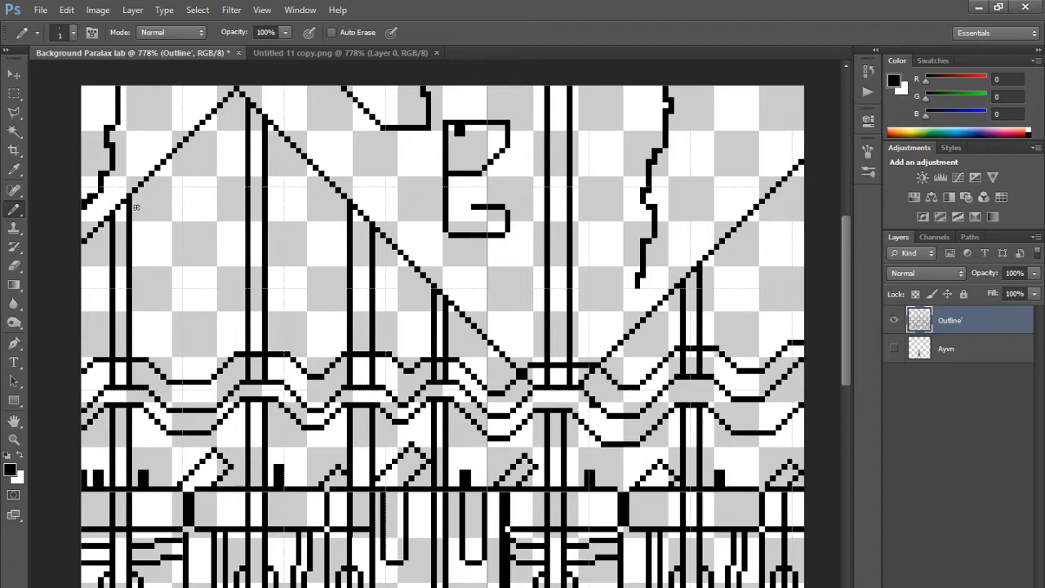
{"action": "left_click_drag", "start_coordinate": [133, 210], "coordinate": [204, 206]}
{"action": "key", "text": "z"}
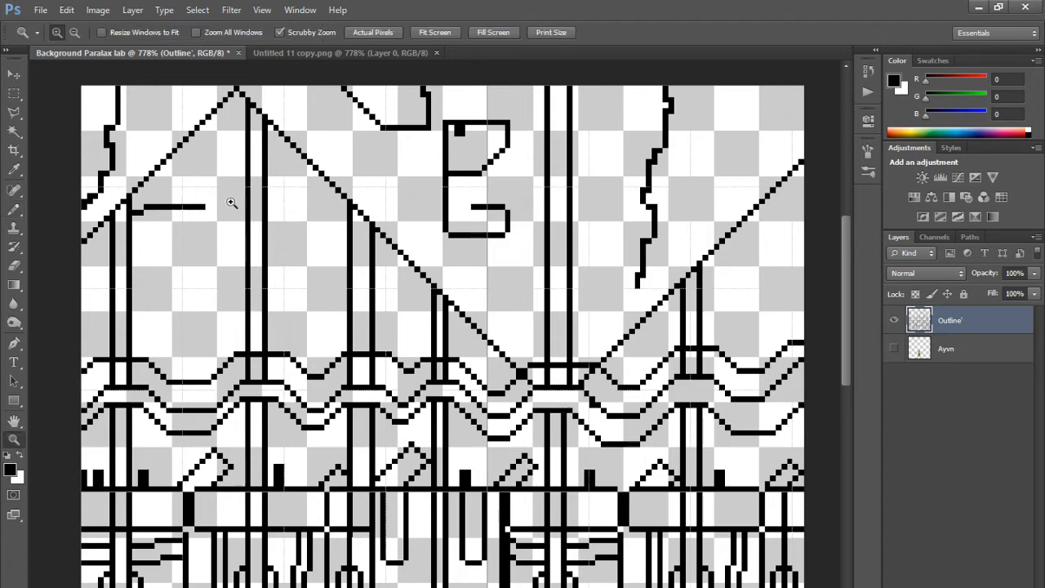
{"action": "key", "text": "ctrl+z"}
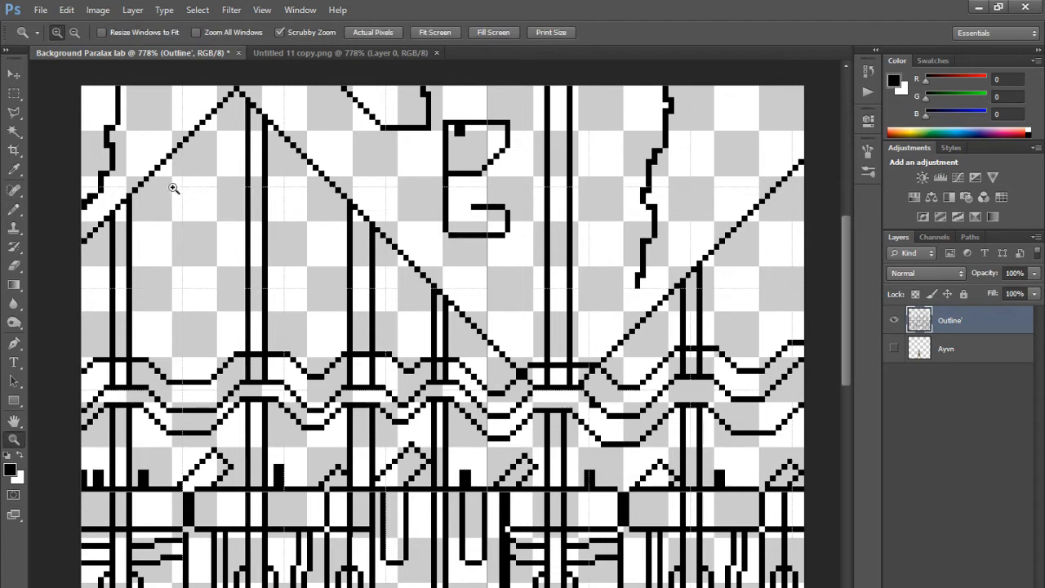
{"action": "left_click", "coordinate": [14, 208]}
{"action": "left_click_drag", "start_coordinate": [229, 206], "coordinate": [129, 207]}
{"action": "mouse_move", "coordinate": [134, 314]}
{"action": "left_mouse_down"}
{"action": "mouse_move", "coordinate": [159, 314]}
{"action": "mouse_move", "coordinate": [152, 323]}
{"action": "mouse_move", "coordinate": [146, 316]}
{"action": "mouse_move", "coordinate": [247, 315]}
{"action": "left_mouse_up"}
{"action": "key", "text": "ctrl+z"}
Step: Draw two matching shelf lines between the second and third columns and one from the rightmost column to the canvas's right edge
{"action": "mouse_move", "coordinate": [277, 205]}
{"action": "left_mouse_down"}
{"action": "mouse_move", "coordinate": [267, 206]}
{"action": "mouse_move", "coordinate": [283, 206]}
{"action": "left_mouse_up"}
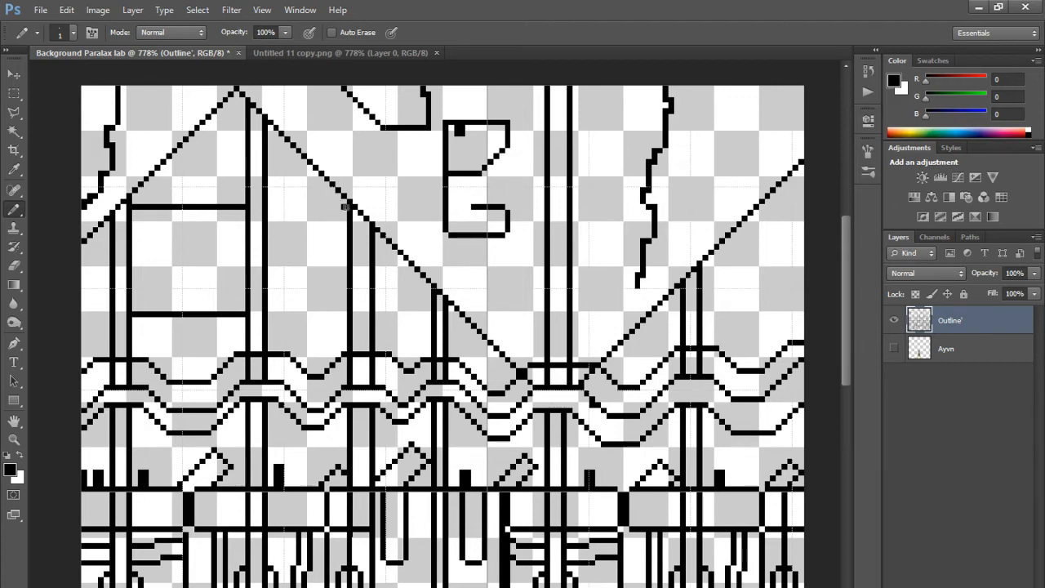
{"action": "left_click_drag", "start_coordinate": [351, 205], "coordinate": [266, 206]}
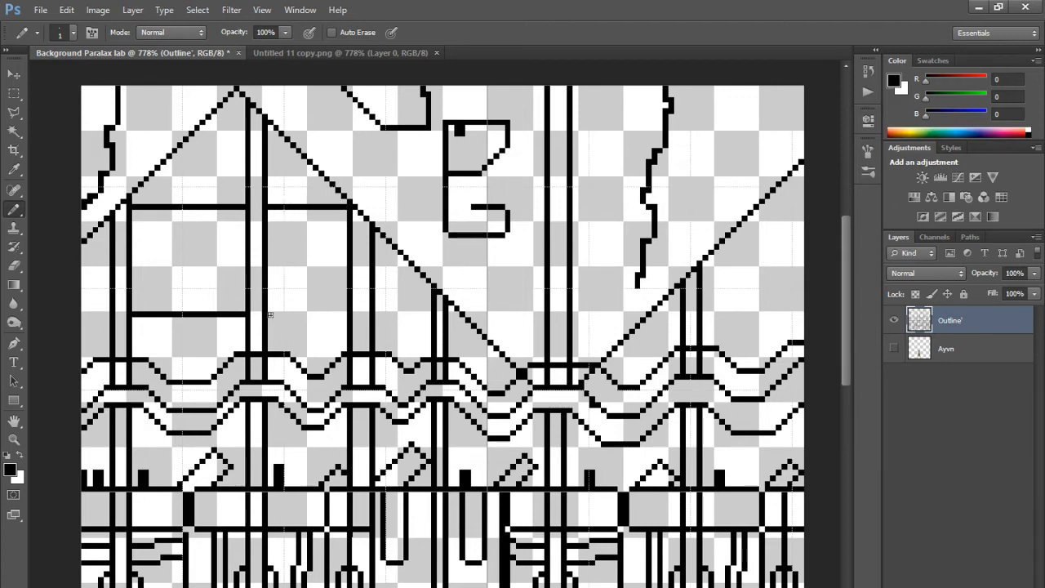
{"action": "left_click_drag", "start_coordinate": [269, 315], "coordinate": [349, 314]}
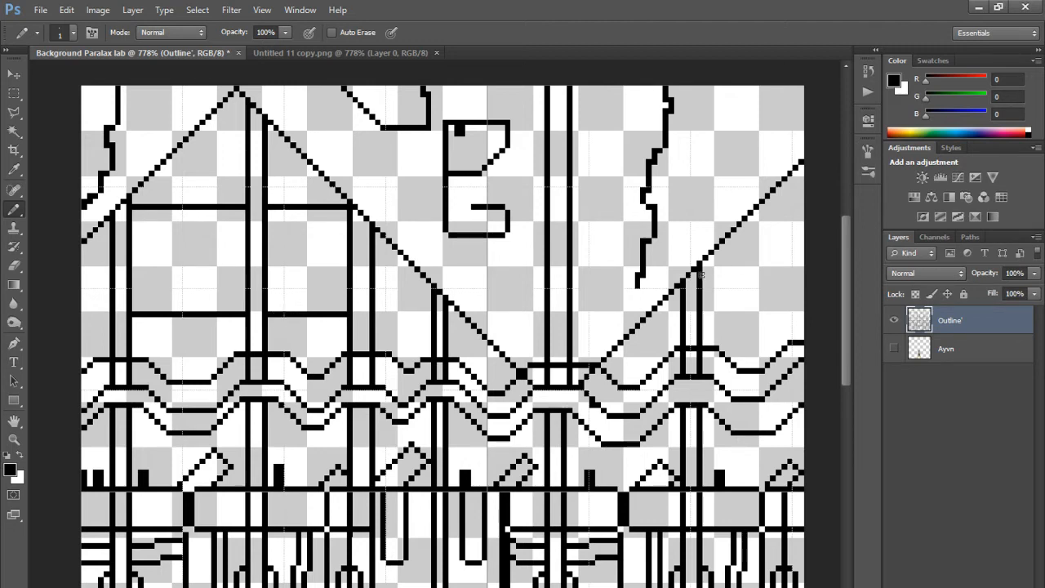
{"action": "left_click_drag", "start_coordinate": [703, 279], "coordinate": [803, 280]}
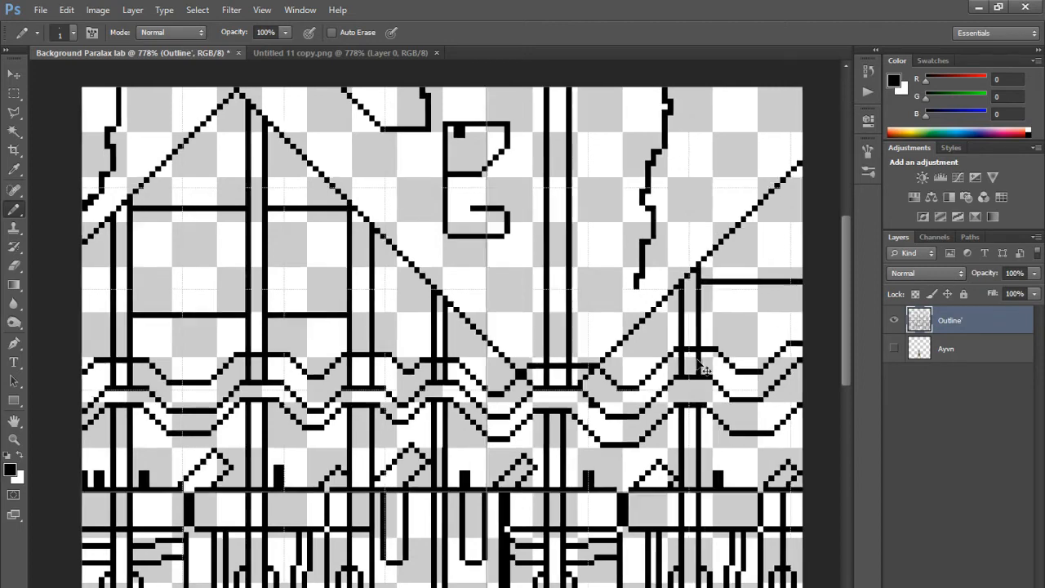
Step: Draw pairs of thick vertical bars standing on both lower shelf lines at the left and on the shelf at the right edge
{"action": "key", "text": "ctrl+minus"}
{"action": "key", "text": "ctrl+minus"}
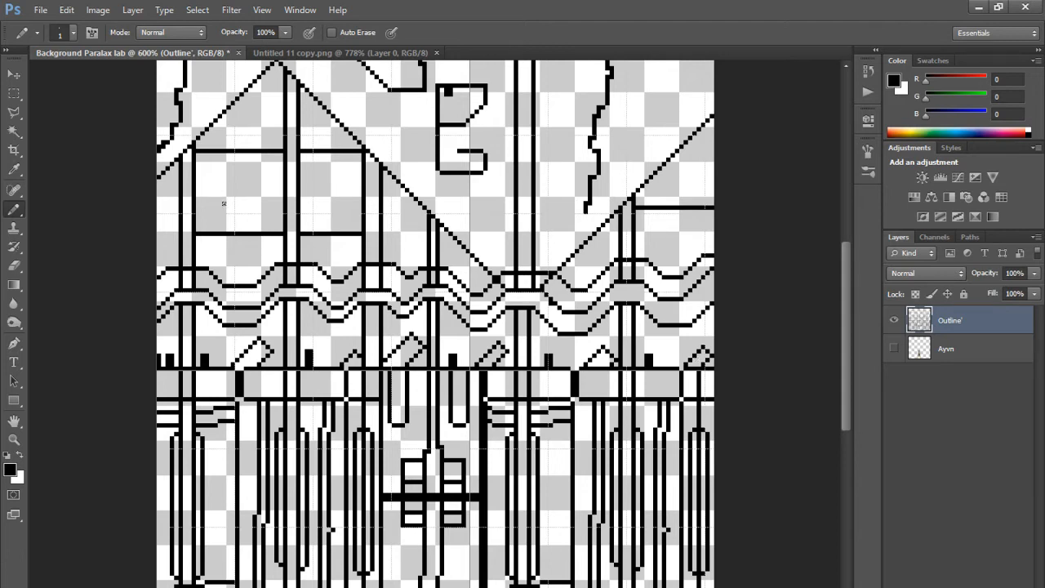
{"action": "left_click_drag", "start_coordinate": [221, 225], "coordinate": [222, 214]}
{"action": "left_click", "coordinate": [221, 208]}
{"action": "mouse_move", "coordinate": [250, 229]}
{"action": "left_mouse_down"}
{"action": "mouse_move", "coordinate": [251, 206]}
{"action": "mouse_move", "coordinate": [253, 225]}
{"action": "left_mouse_up"}
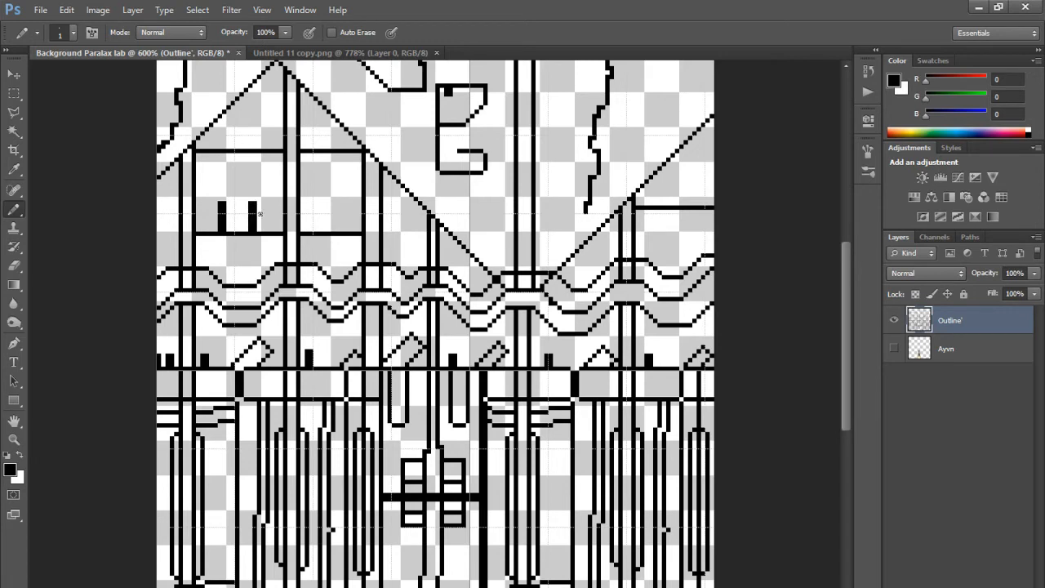
{"action": "mouse_move", "coordinate": [319, 230]}
{"action": "left_mouse_down"}
{"action": "mouse_move", "coordinate": [320, 198]}
{"action": "mouse_move", "coordinate": [317, 231]}
{"action": "mouse_move", "coordinate": [341, 193]}
{"action": "mouse_move", "coordinate": [337, 228]}
{"action": "mouse_move", "coordinate": [338, 206]}
{"action": "left_mouse_up"}
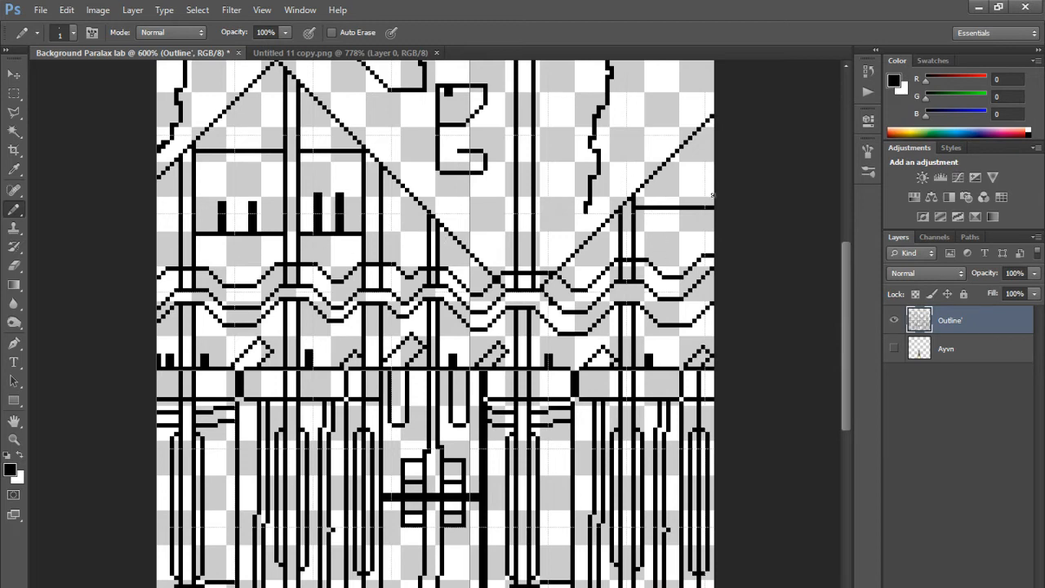
{"action": "mouse_move", "coordinate": [708, 205]}
{"action": "left_mouse_down"}
{"action": "mouse_move", "coordinate": [708, 186]}
{"action": "mouse_move", "coordinate": [703, 204]}
{"action": "left_mouse_up"}
{"action": "left_click_drag", "start_coordinate": [673, 183], "coordinate": [674, 204]}
Step: Draw a horizontal rail just above the beam from the leftmost tall column to the narrow central column, undoing misplaced strokes
{"action": "scroll", "coordinate": [665, 231], "scroll_direction": "up", "scroll_amount": 3}
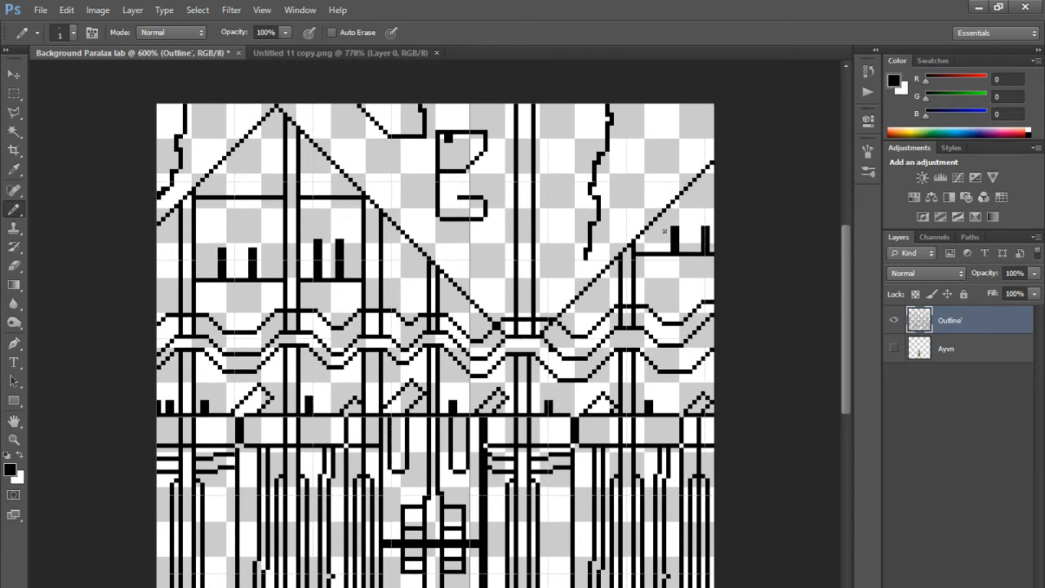
{"action": "scroll", "coordinate": [334, 189], "scroll_direction": "down", "scroll_amount": 5}
{"action": "scroll", "coordinate": [331, 187], "scroll_direction": "down", "scroll_amount": 3}
{"action": "scroll", "coordinate": [328, 183], "scroll_direction": "up", "scroll_amount": 3}
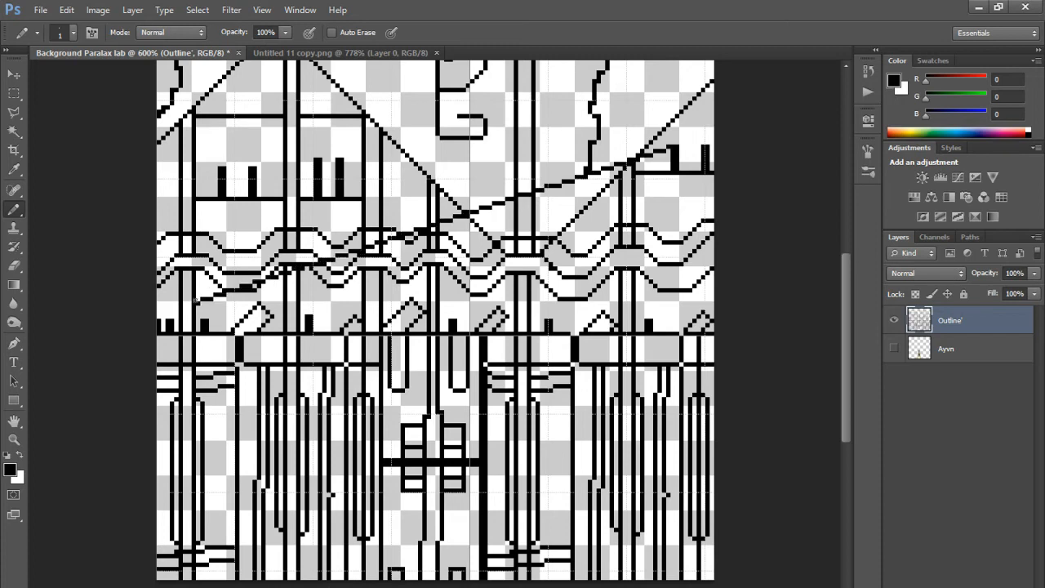
{"action": "left_click_drag", "start_coordinate": [194, 303], "coordinate": [277, 300]}
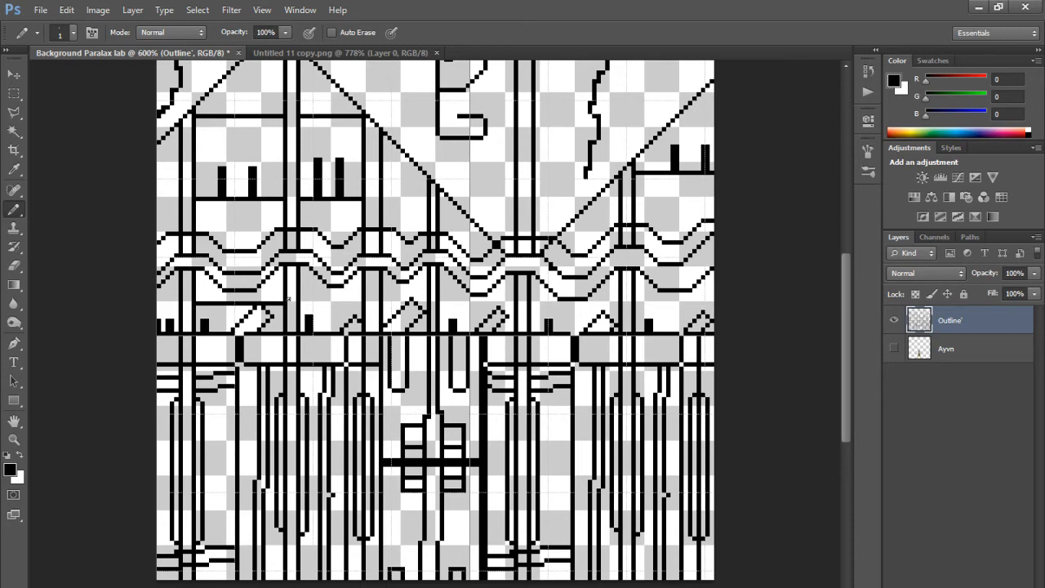
{"action": "left_click", "coordinate": [299, 304], "text": "shift"}
{"action": "key", "text": "ctrl+z"}
{"action": "left_click_drag", "start_coordinate": [302, 300], "coordinate": [359, 304]}
{"action": "key", "text": "ctrl+z"}
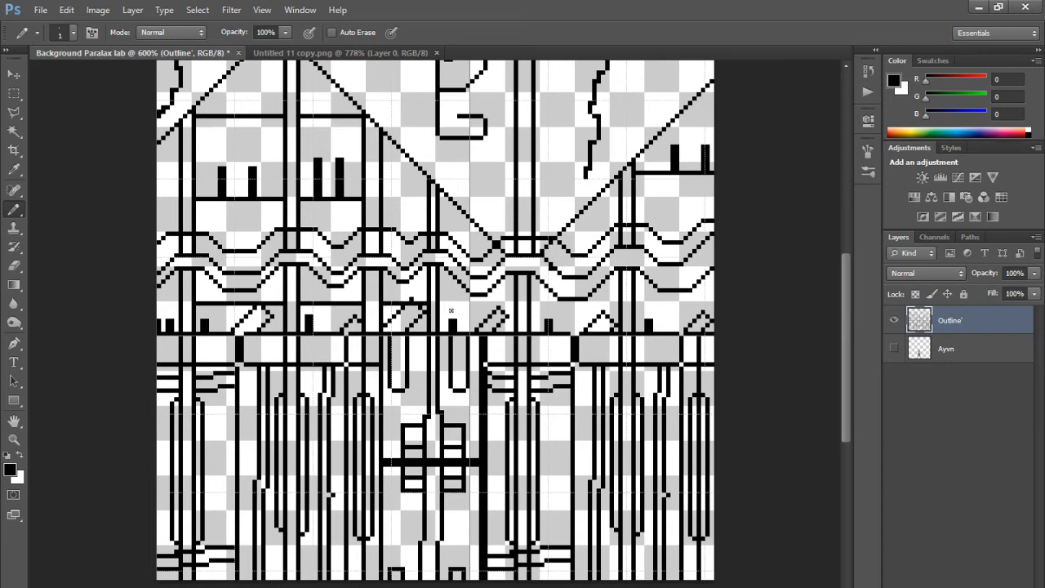
Step: Continue the horizontal rail above the beam from the narrow central column to the canvas's right edge, skipping the column interiors
{"action": "mouse_move", "coordinate": [441, 303]}
{"action": "left_mouse_down"}
{"action": "mouse_move", "coordinate": [532, 307]}
{"action": "mouse_move", "coordinate": [522, 320]}
{"action": "mouse_move", "coordinate": [513, 302]}
{"action": "mouse_move", "coordinate": [438, 303]}
{"action": "left_mouse_up"}
{"action": "key", "text": "ctrl+z"}
{"action": "left_click_drag", "start_coordinate": [519, 303], "coordinate": [704, 306]}
{"action": "key", "text": "ctrl+z"}
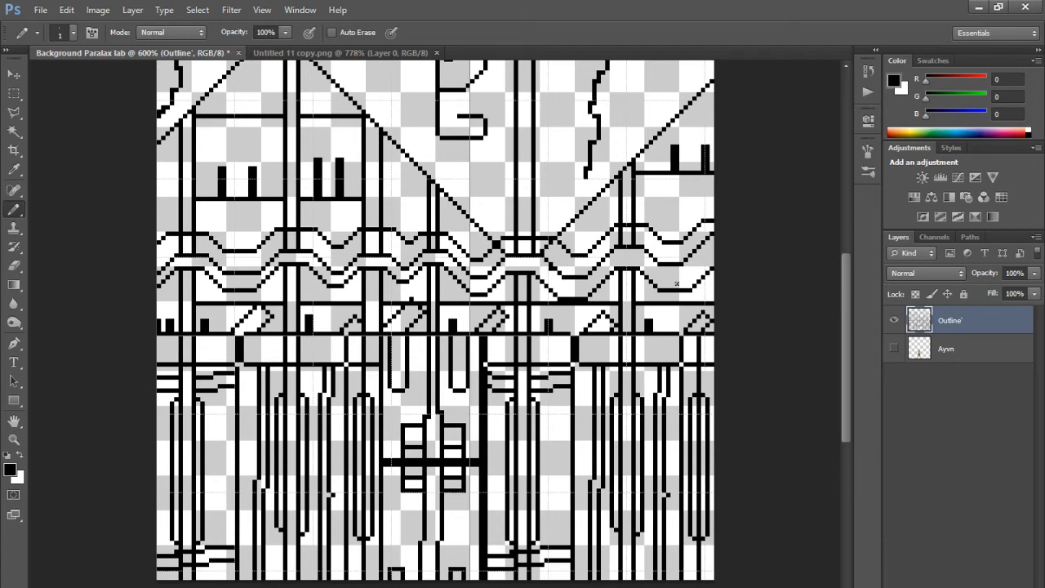